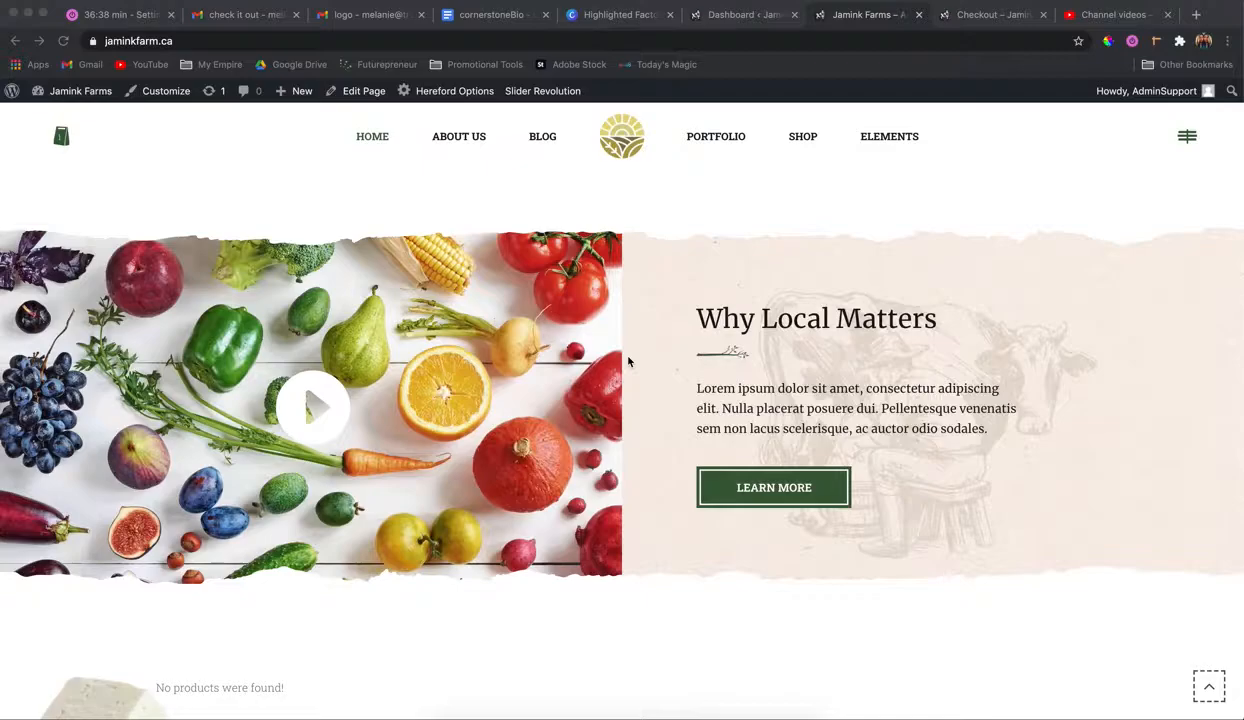
# Step: Review the live homepage sections around Why Local Matters and the supplied copy in the Website info Google Doc
pyautogui.scroll(10, 628, 361)
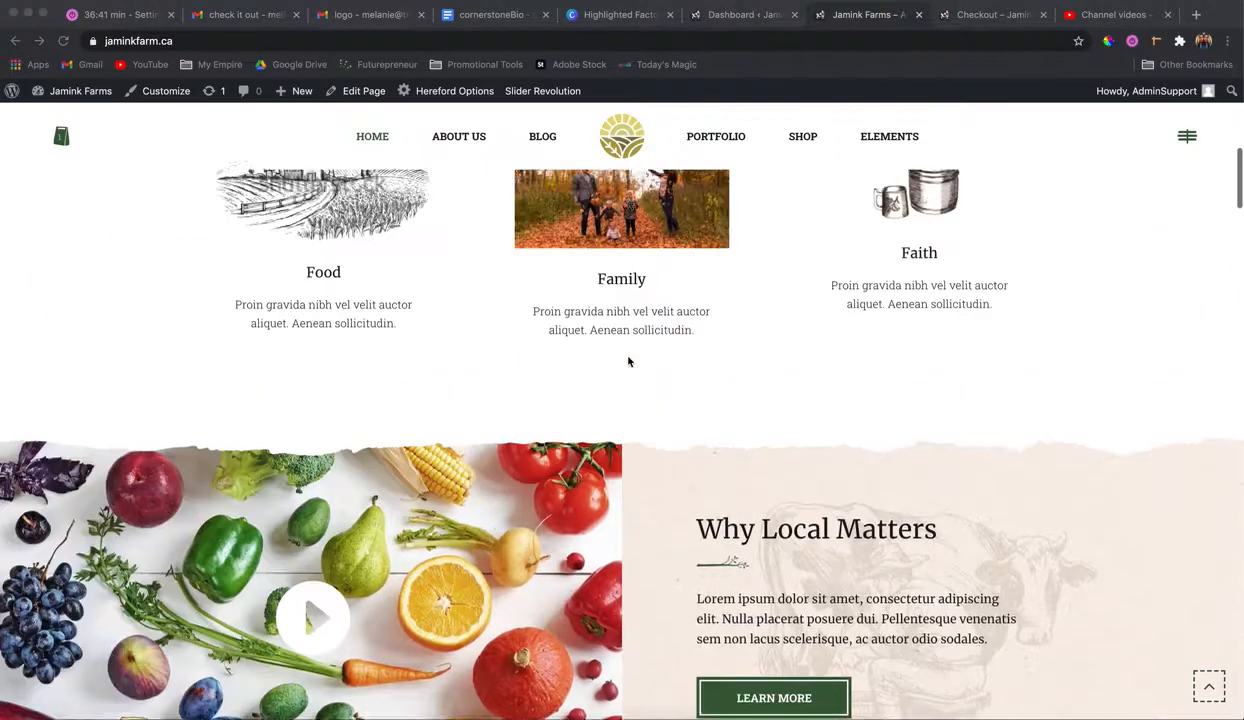
pyautogui.scroll(-10, 628, 361)
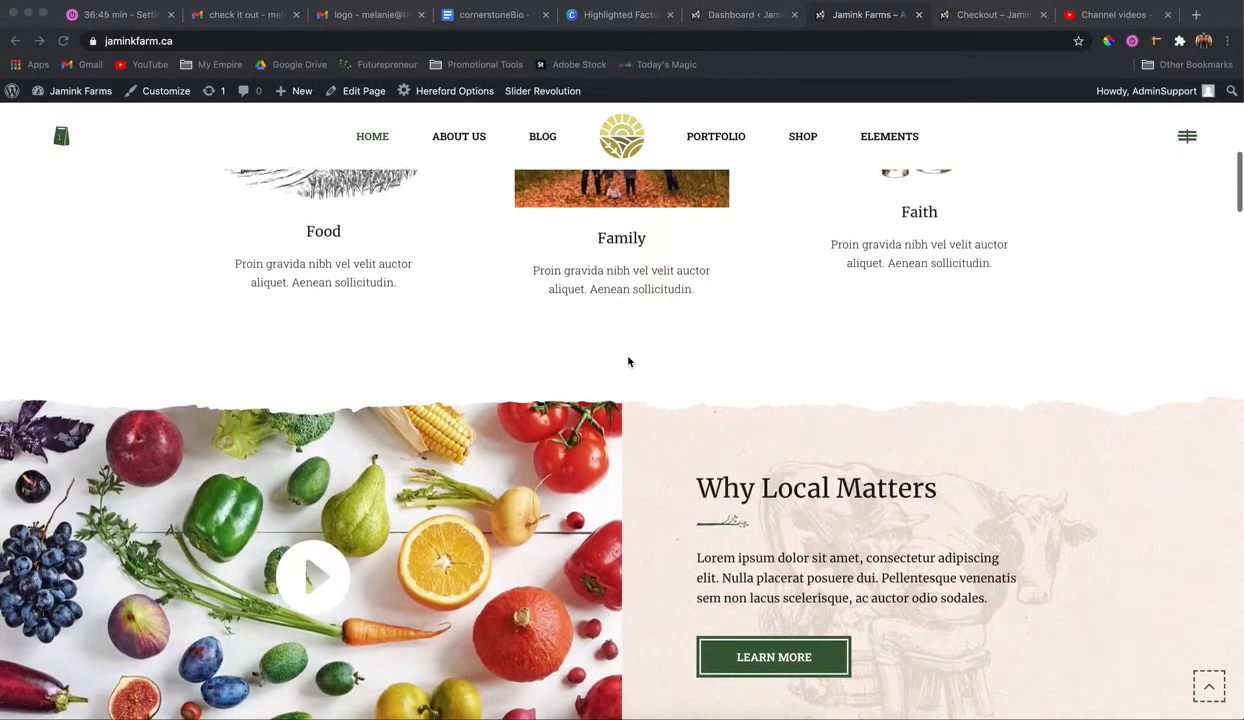
pyautogui.scroll(-3, 628, 361)
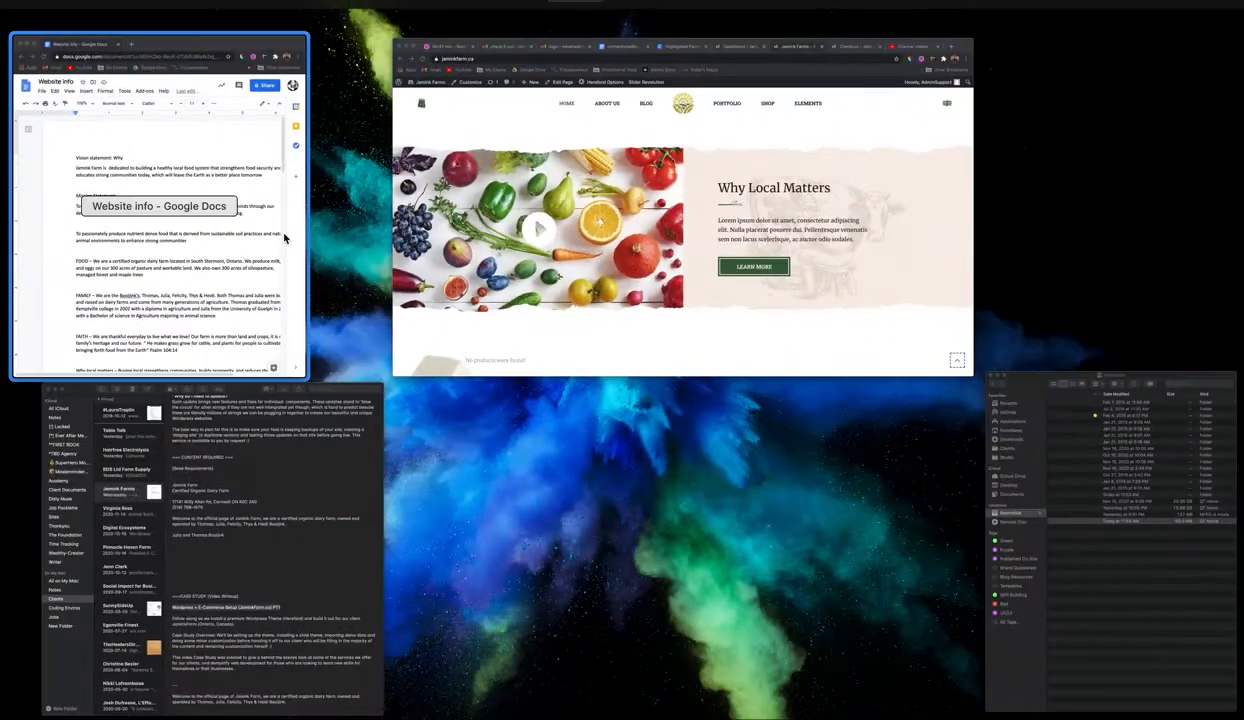
pyautogui.click(278, 233)
pyautogui.scroll(-5, 284, 490)
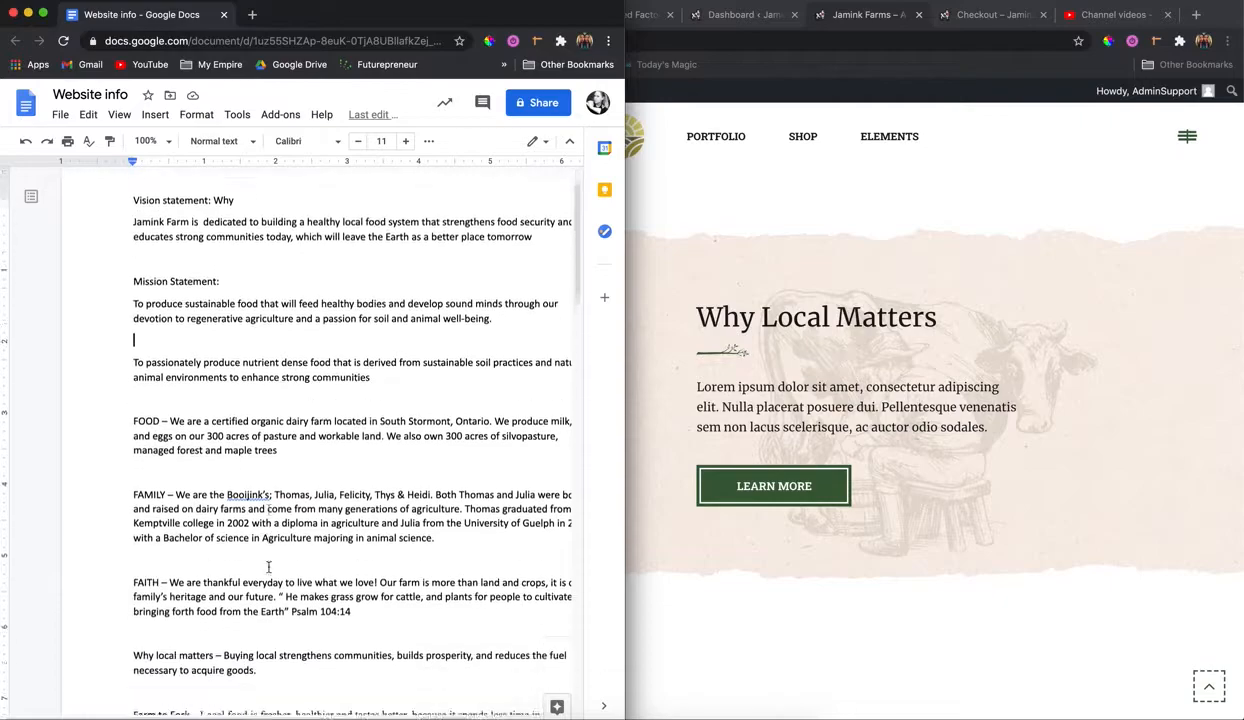
pyautogui.scroll(5, 236, 318)
pyautogui.scroll(1, 236, 318)
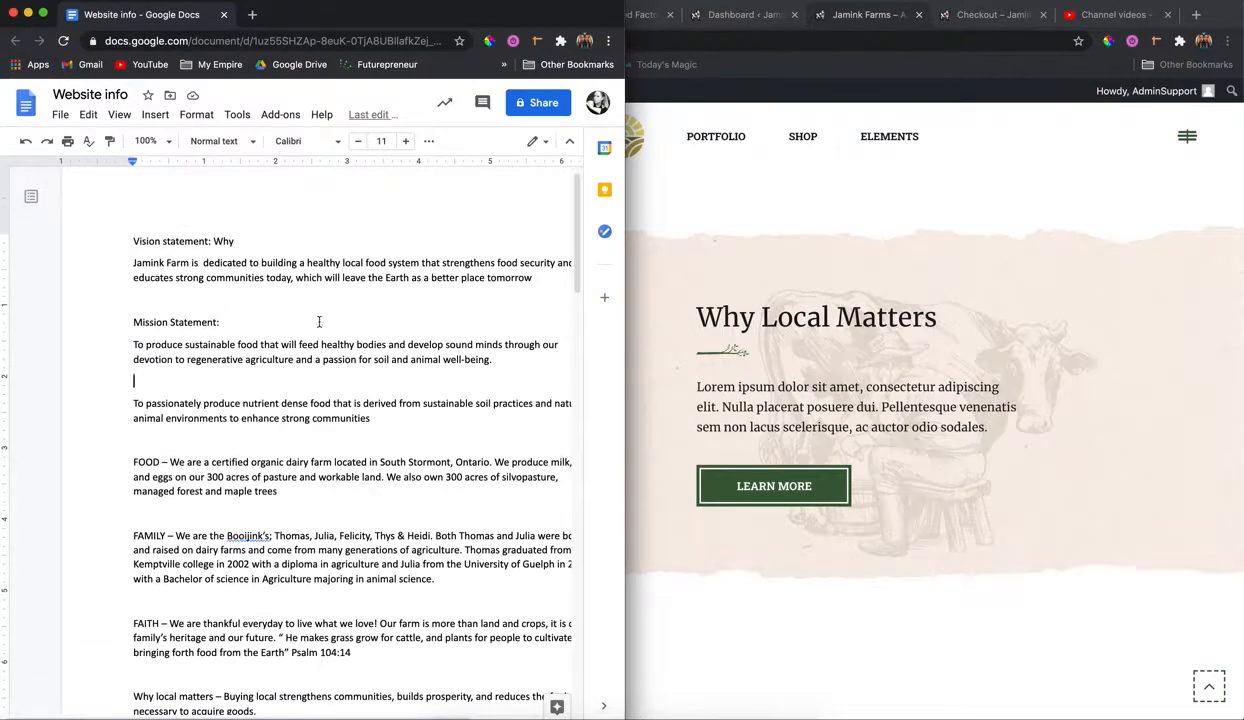
pyautogui.click(820, 346)
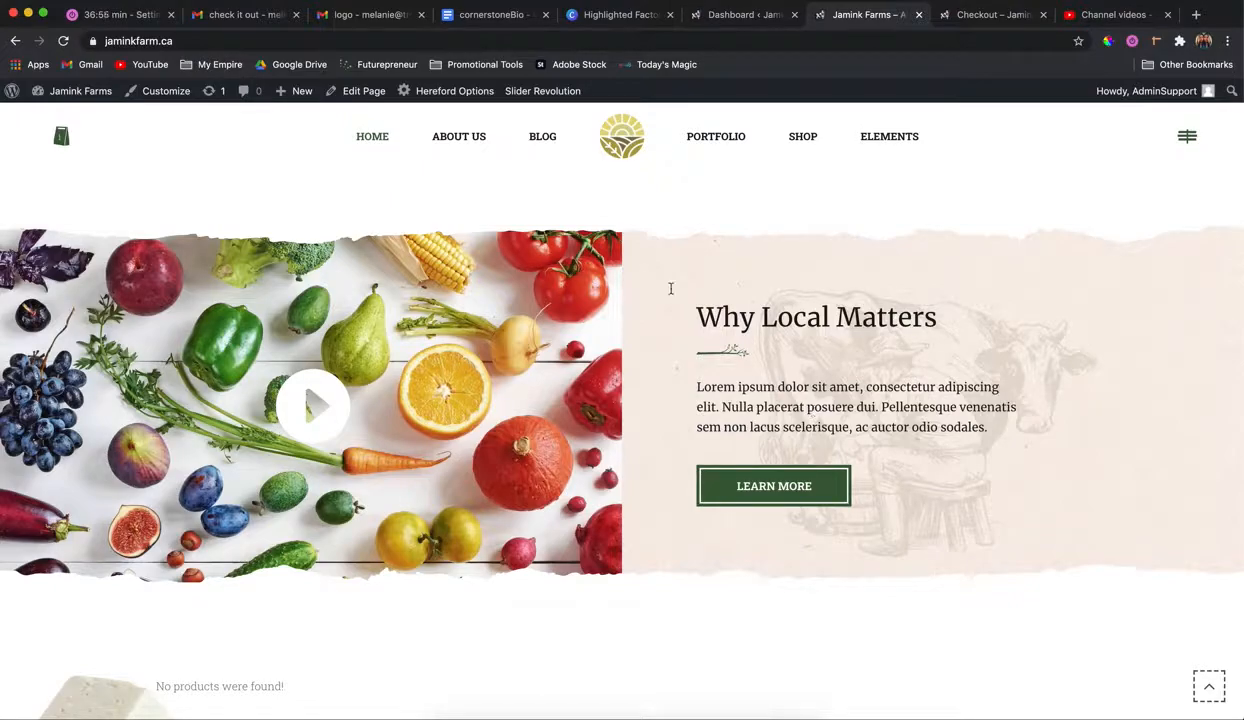
# Step: Open the site's WordPress dashboard at jaminkfarm.ca/wp-admin in a new browser tab
pyautogui.click(214, 42)
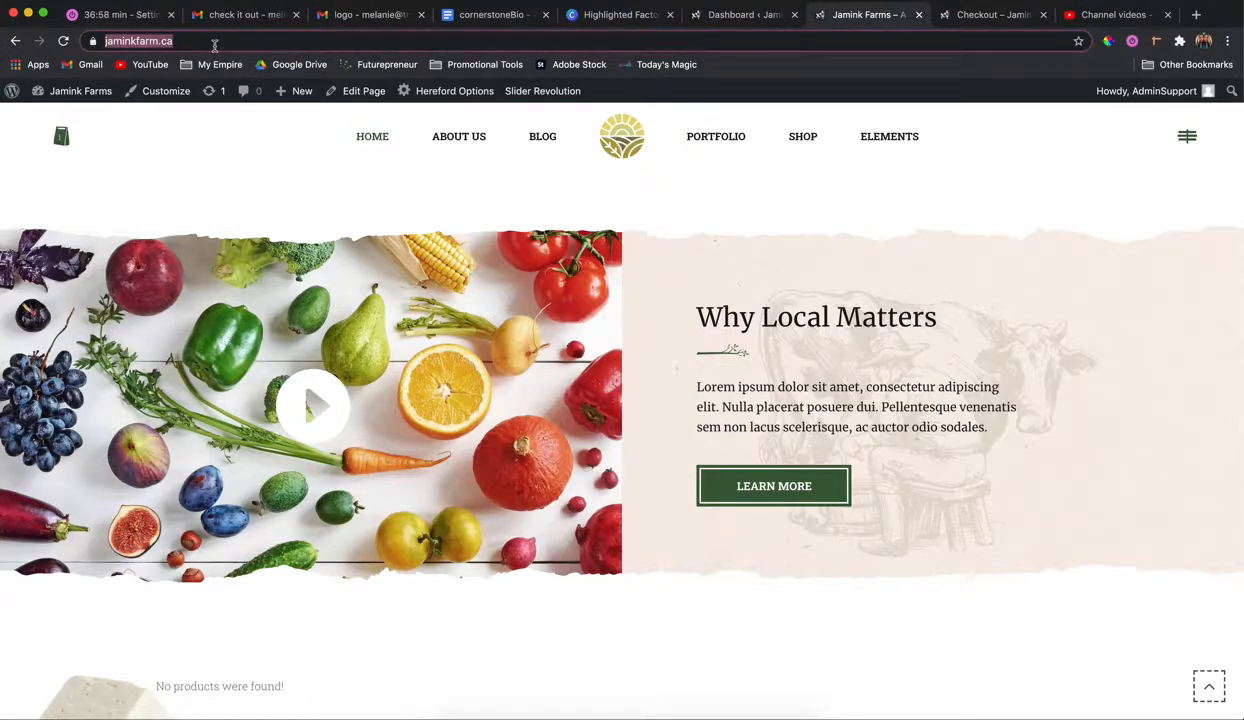
pyautogui.hotkey('ctrl', 't')
pyautogui.write('jaminkfarm.ca')
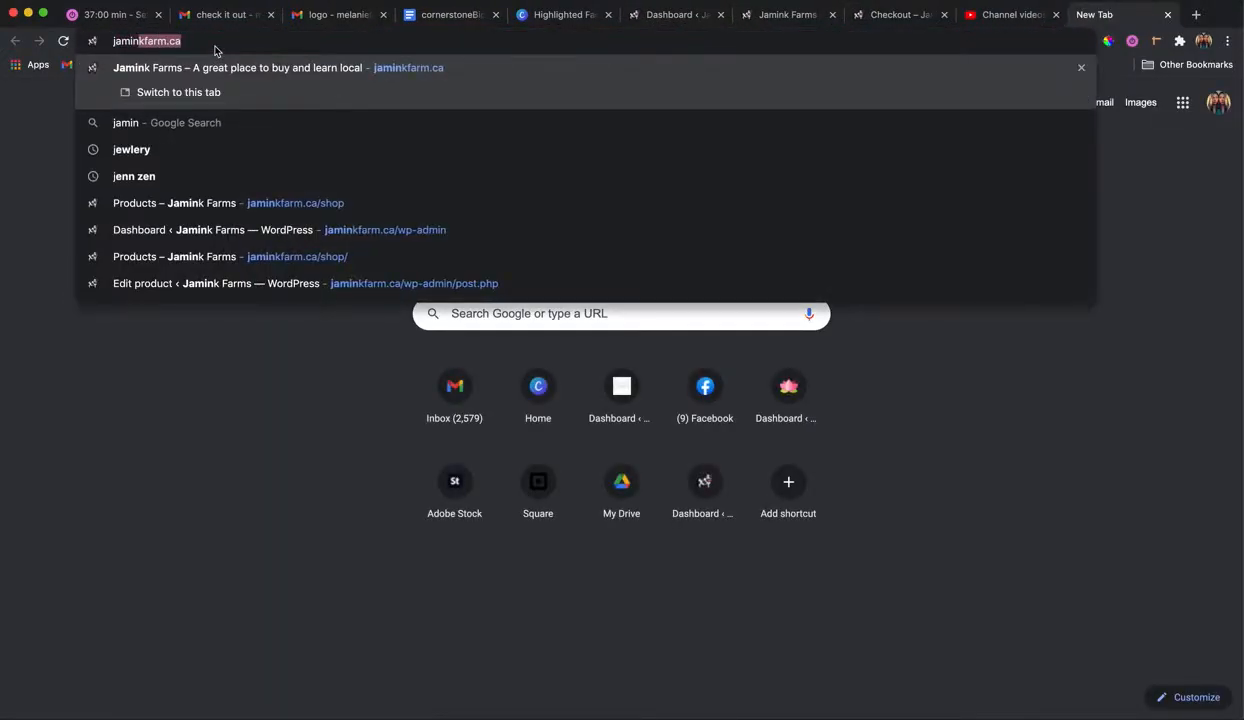
pyautogui.press('Right')
pyautogui.write('/wp-admin')
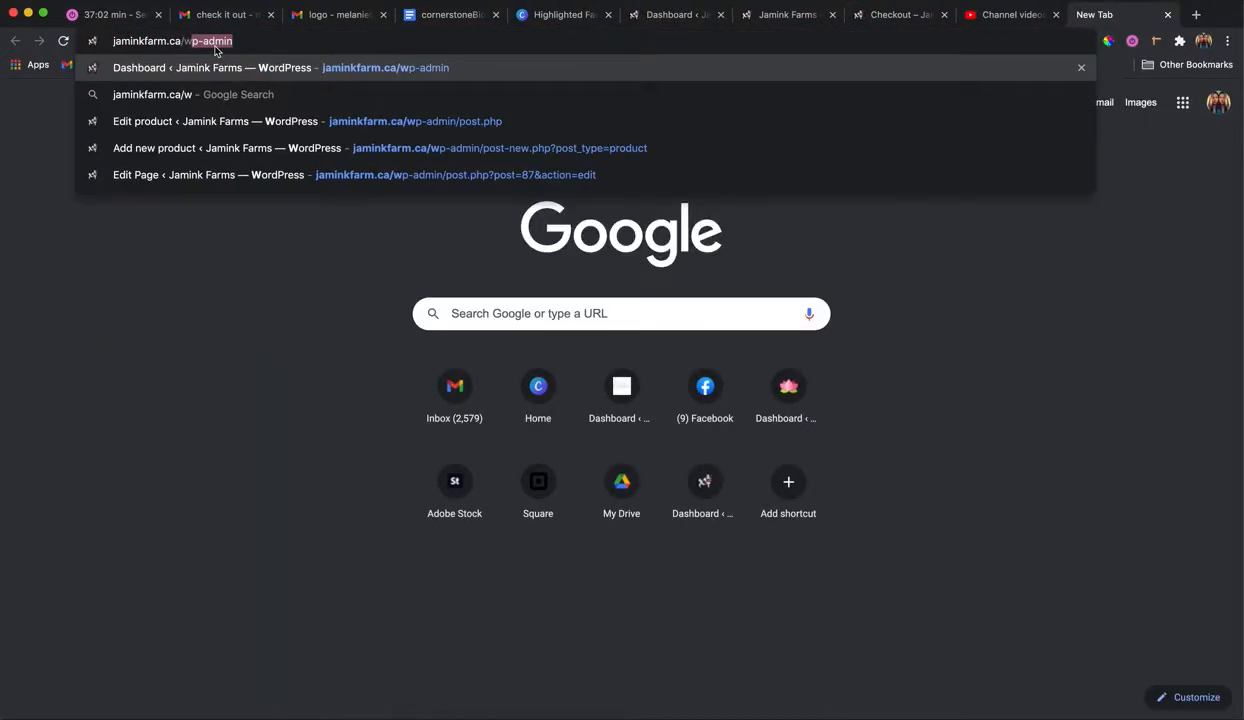
pyautogui.press('Delete')
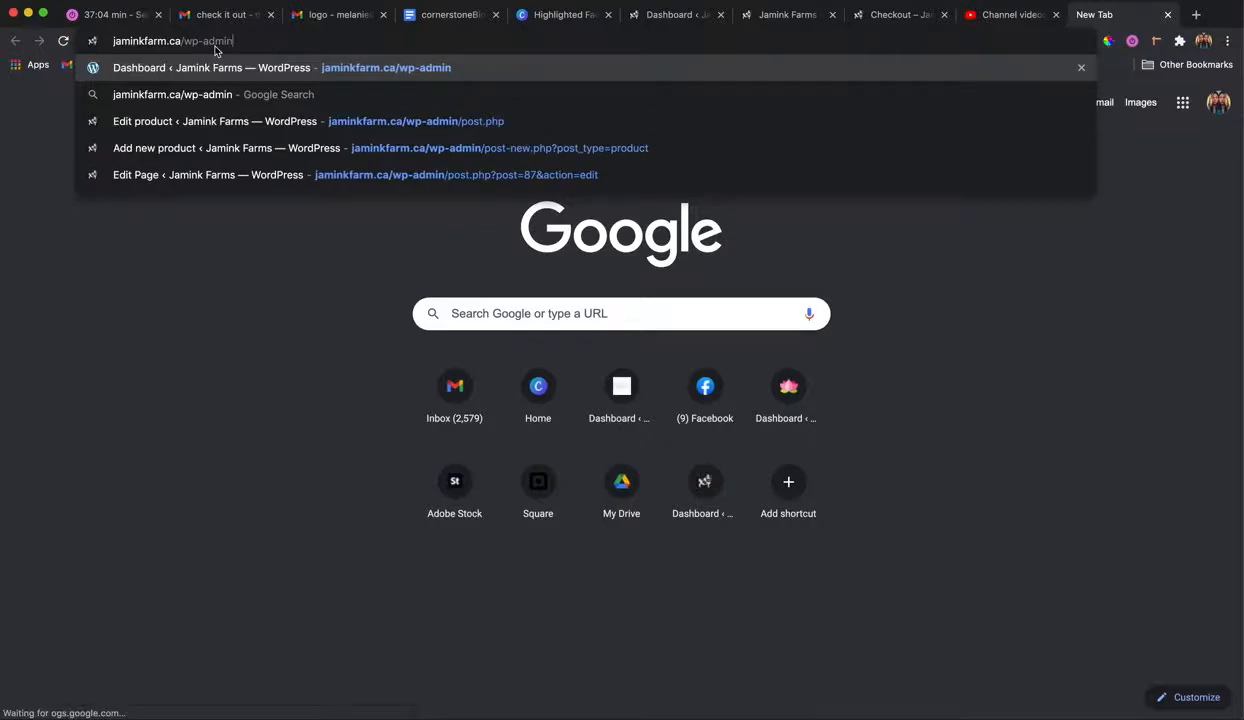
pyautogui.press('Return')
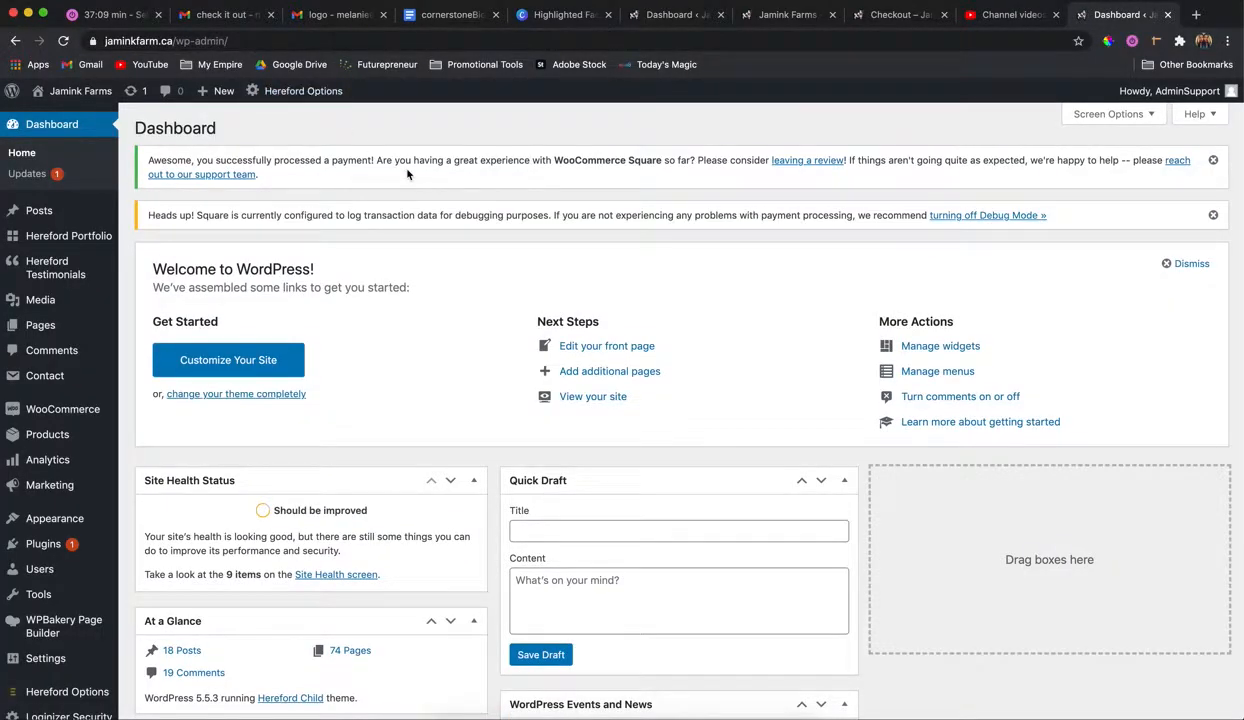
# Step: Switch to the incognito browser window and load jaminkfarm.ca/wp-admin in a new tab to view the WordPress login page
pyautogui.click(505, 709)
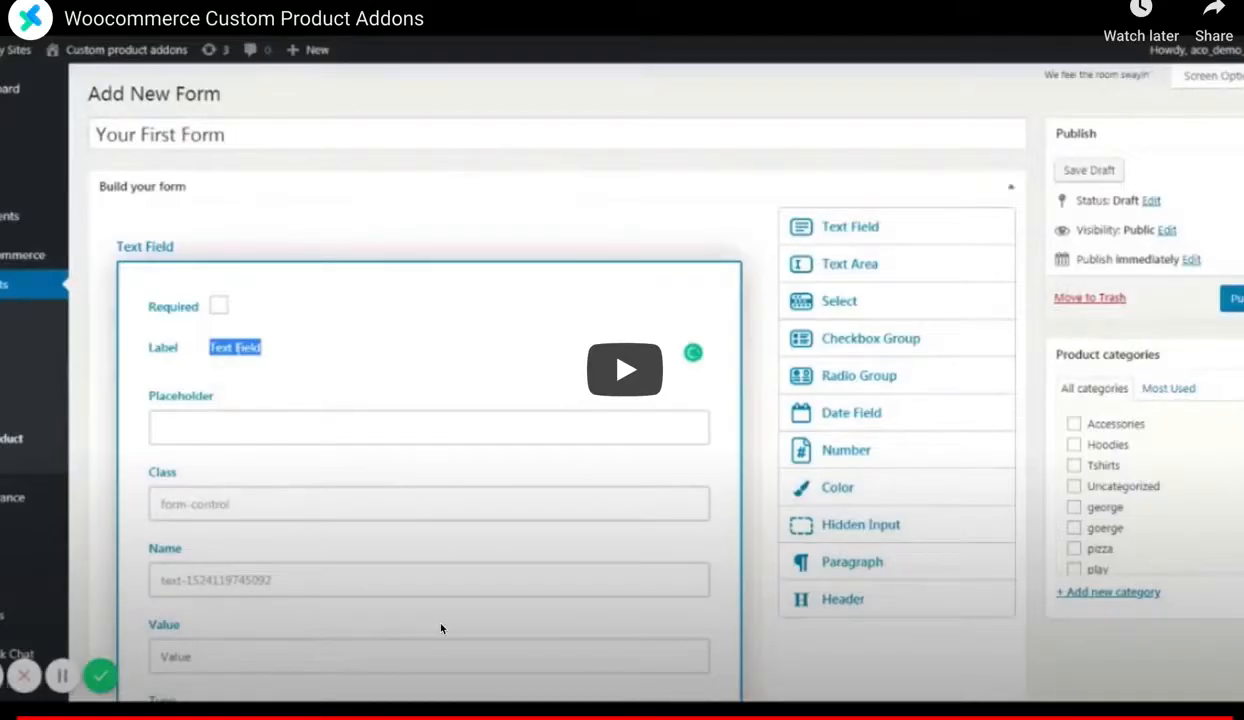
pyautogui.press('Escape')
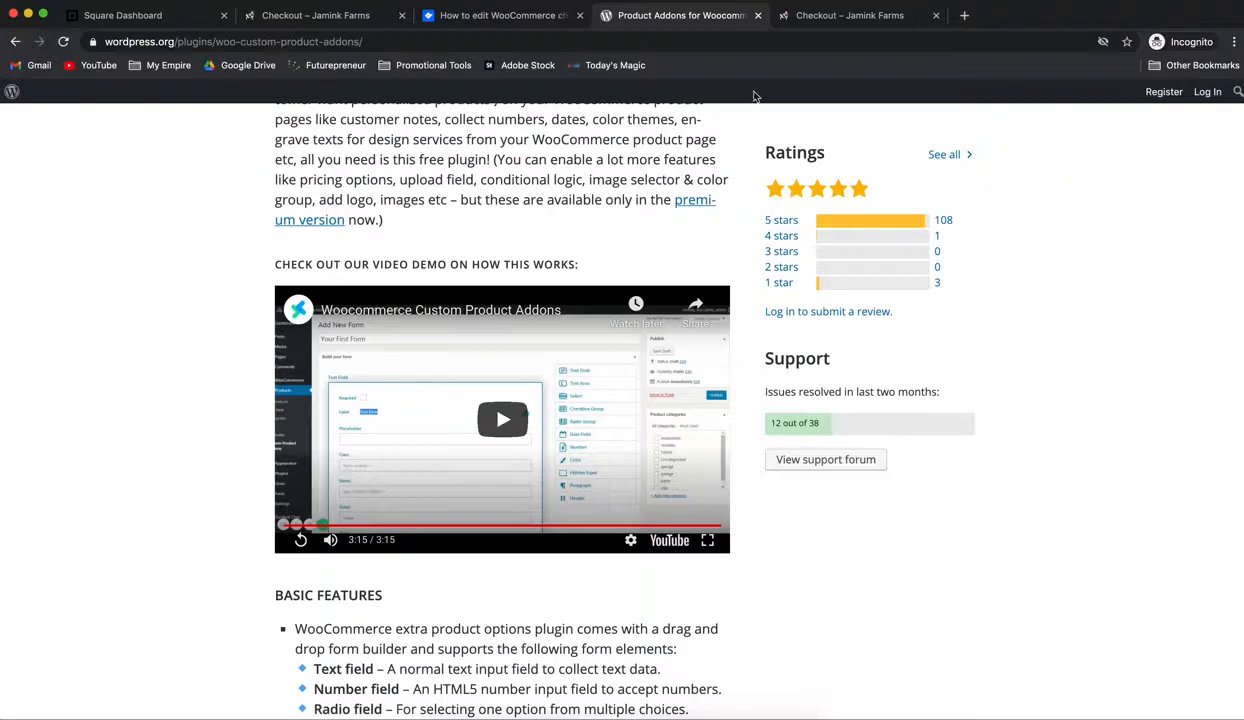
pyautogui.click(964, 15)
pyautogui.write('jam')
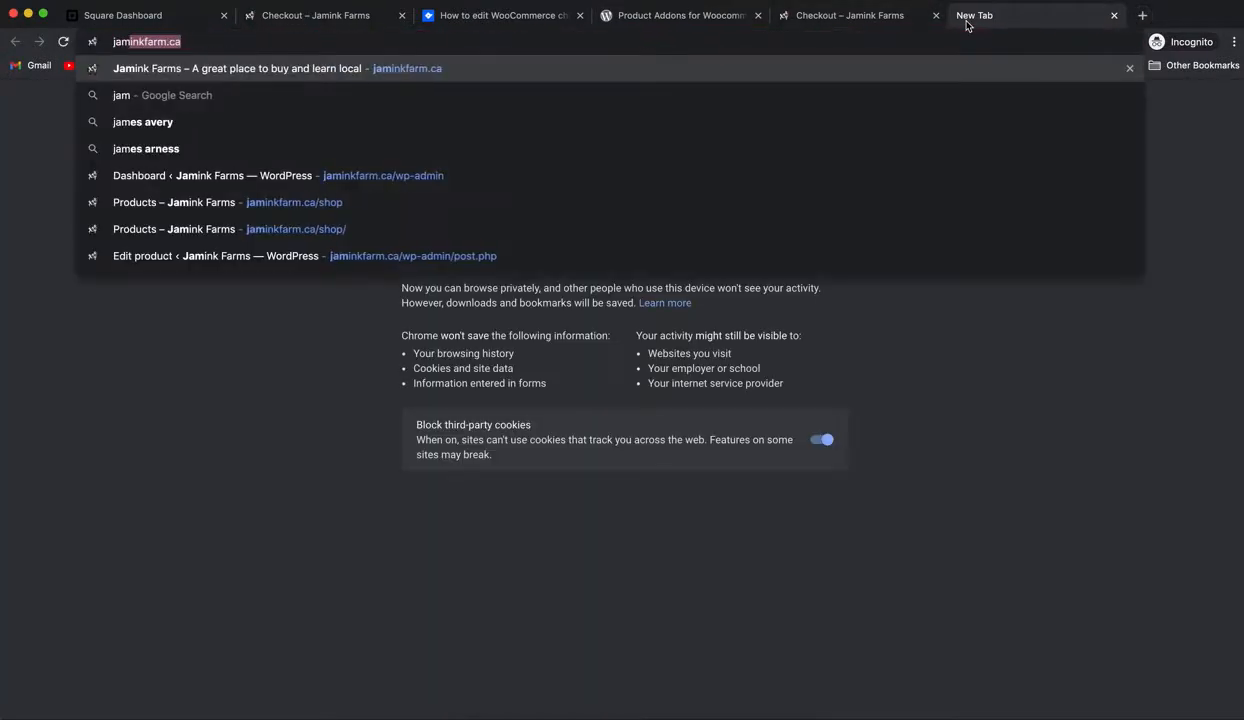
pyautogui.write('inkfarm.ca/wp-admin')
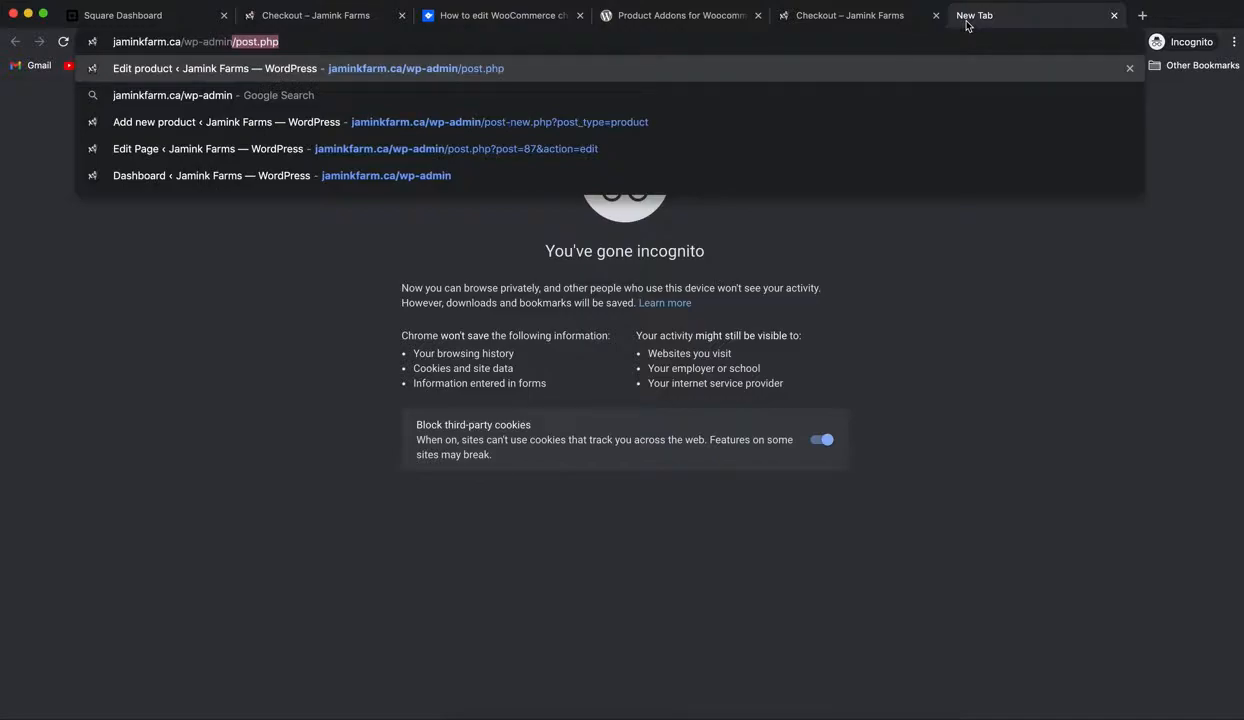
pyautogui.press('Delete')
pyautogui.press('Return')
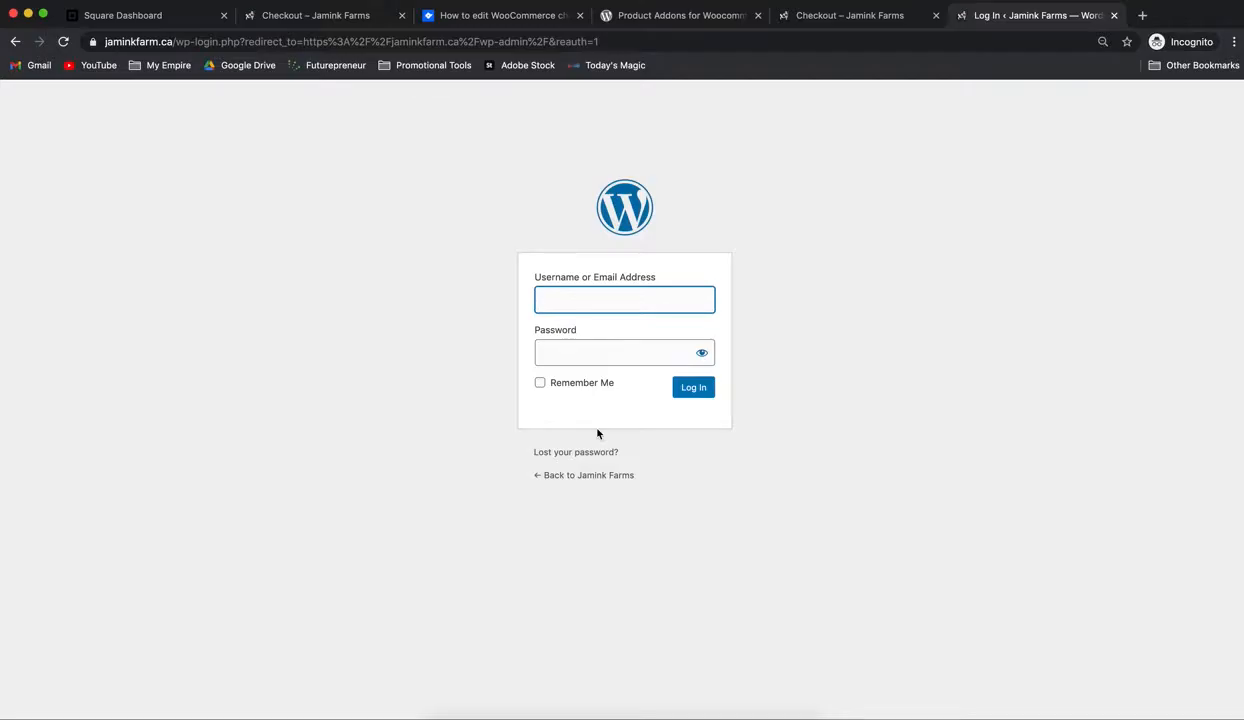
# Step: Return to the browser window with the logged-in dashboard and open the list of all pages
pyautogui.hotkey('ctrl', 'Up')
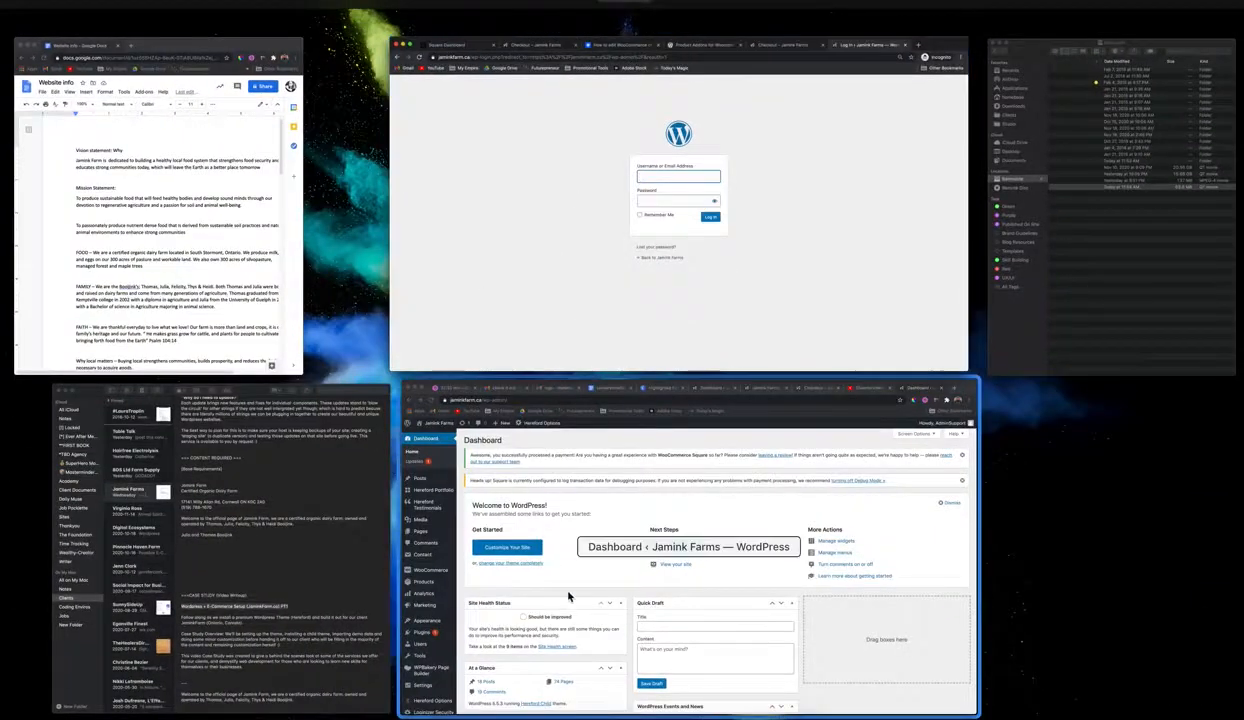
pyautogui.click(566, 595)
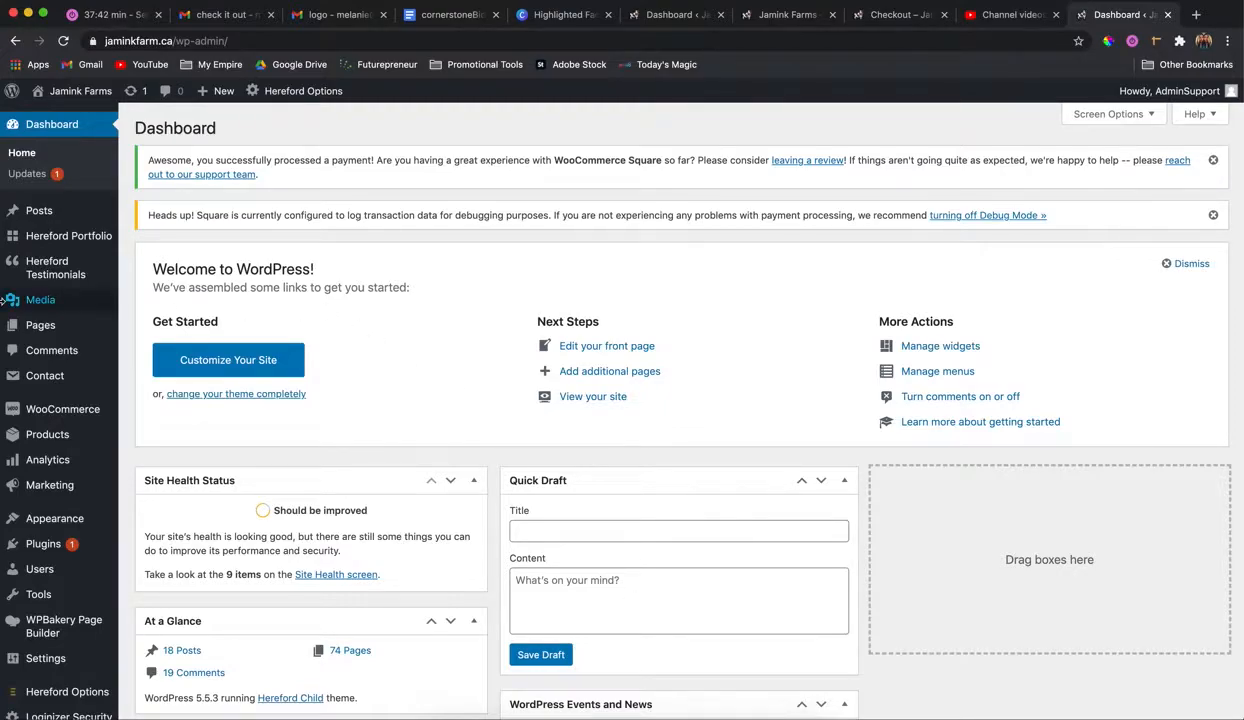
pyautogui.moveTo(40, 334)
pyautogui.click(64, 332)
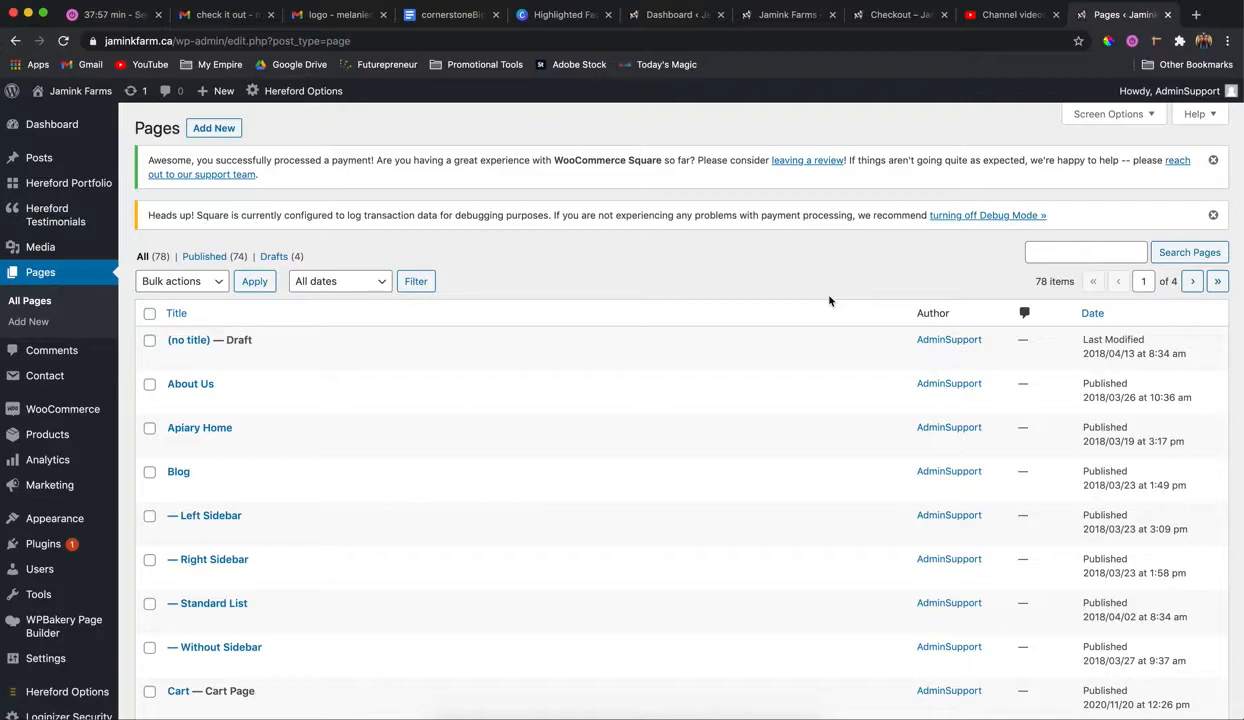
pyautogui.scroll(-10, 829, 300)
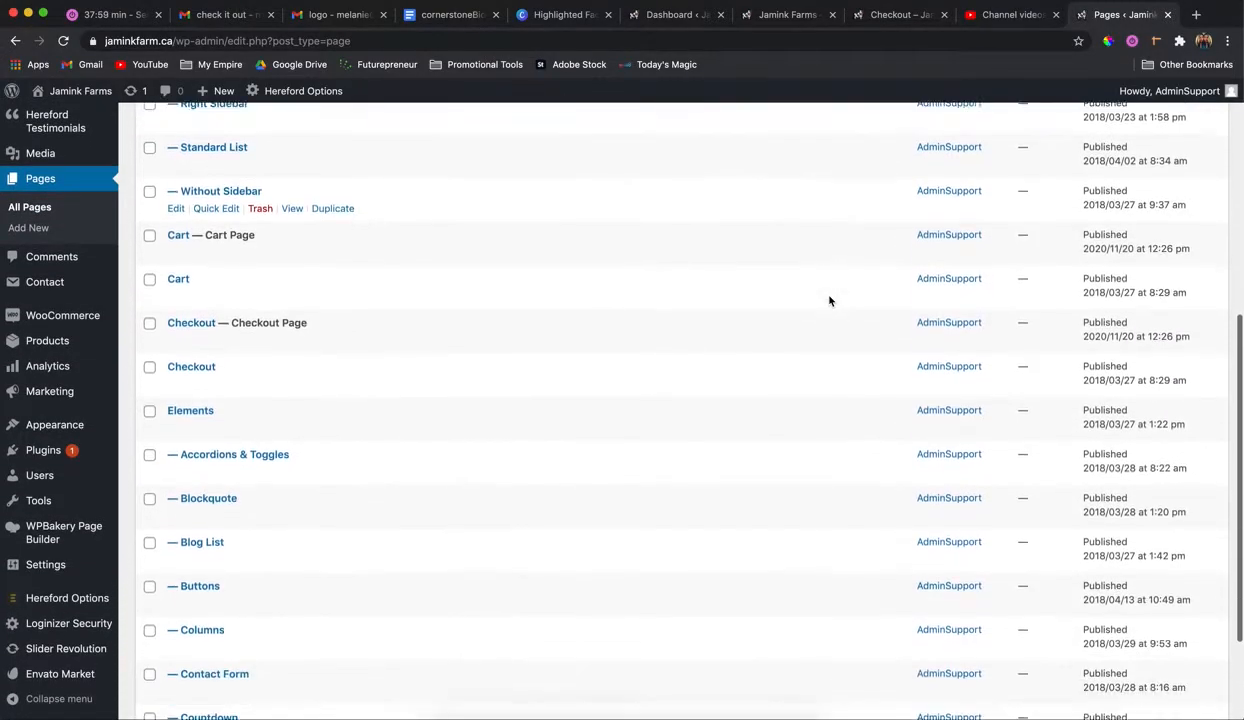
pyautogui.scroll(10, 829, 300)
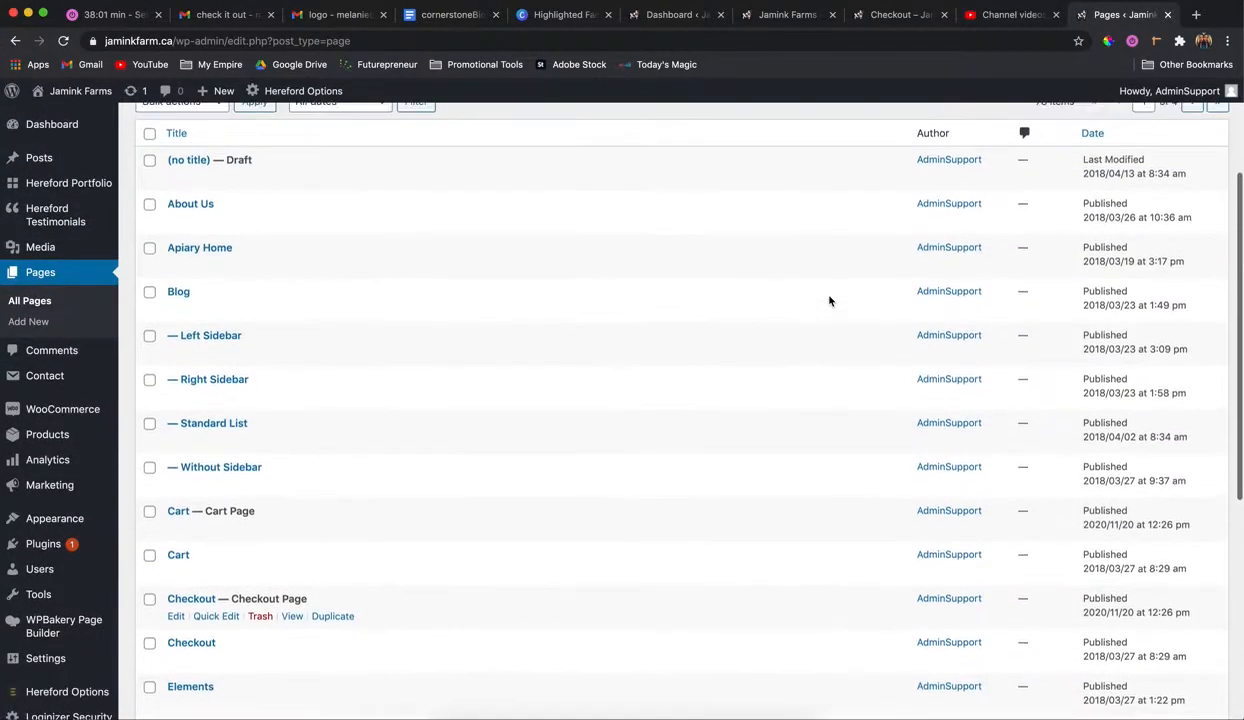
# Step: Search the pages for "home" and open the Homepage set as Front Page for editing
pyautogui.click(1030, 253)
pyautogui.write('home')
pyautogui.press('Return')
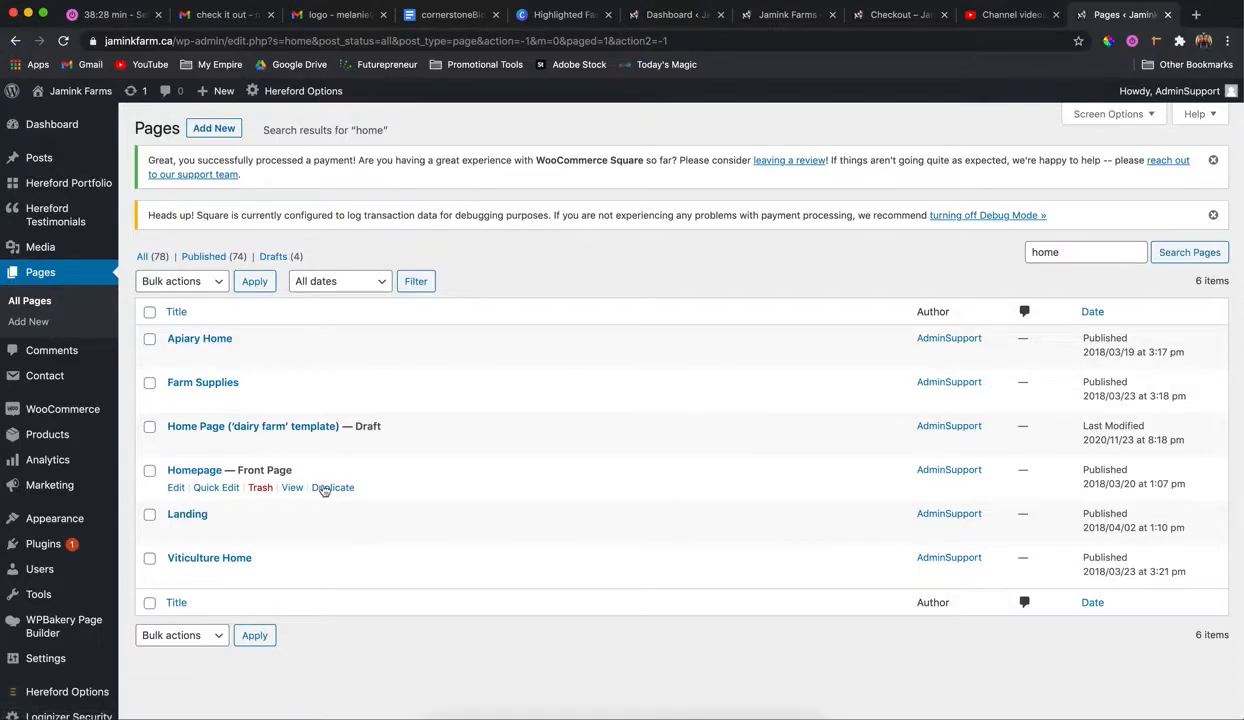
pyautogui.click(196, 474)
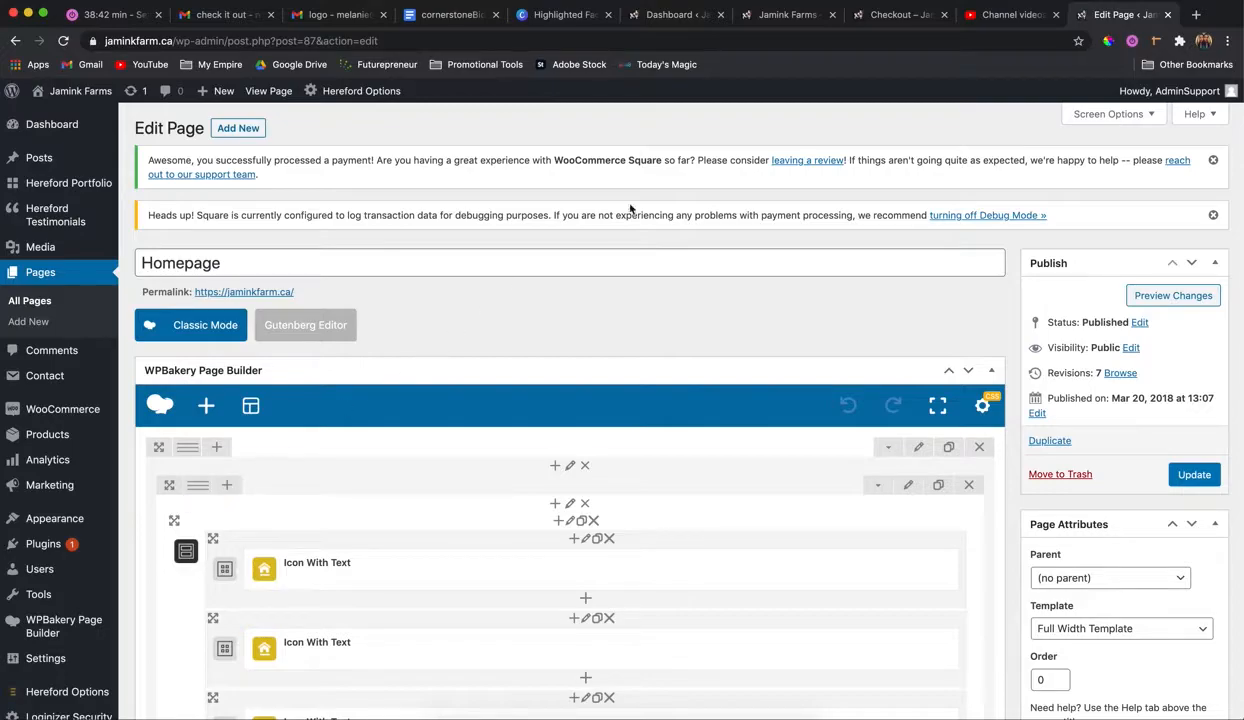
# Step: Check the placeholder paragraph under Why Local Matters on the live homepage
pyautogui.click(878, 14)
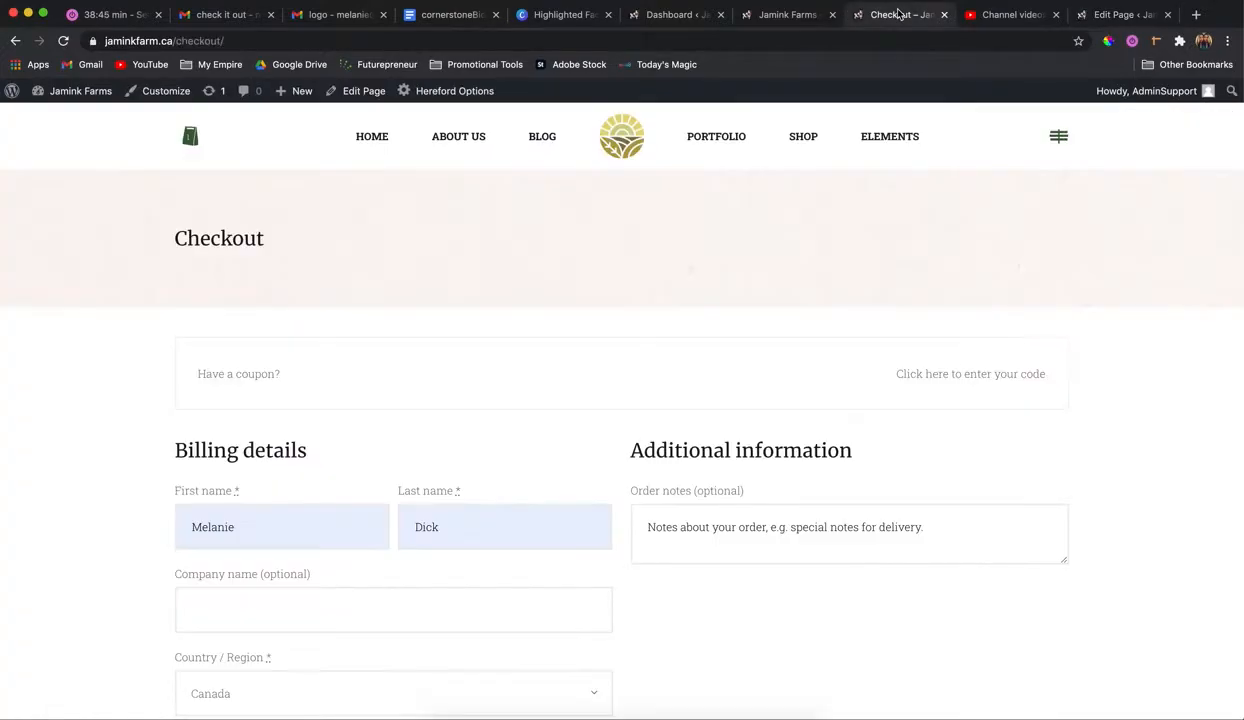
pyautogui.click(748, 16)
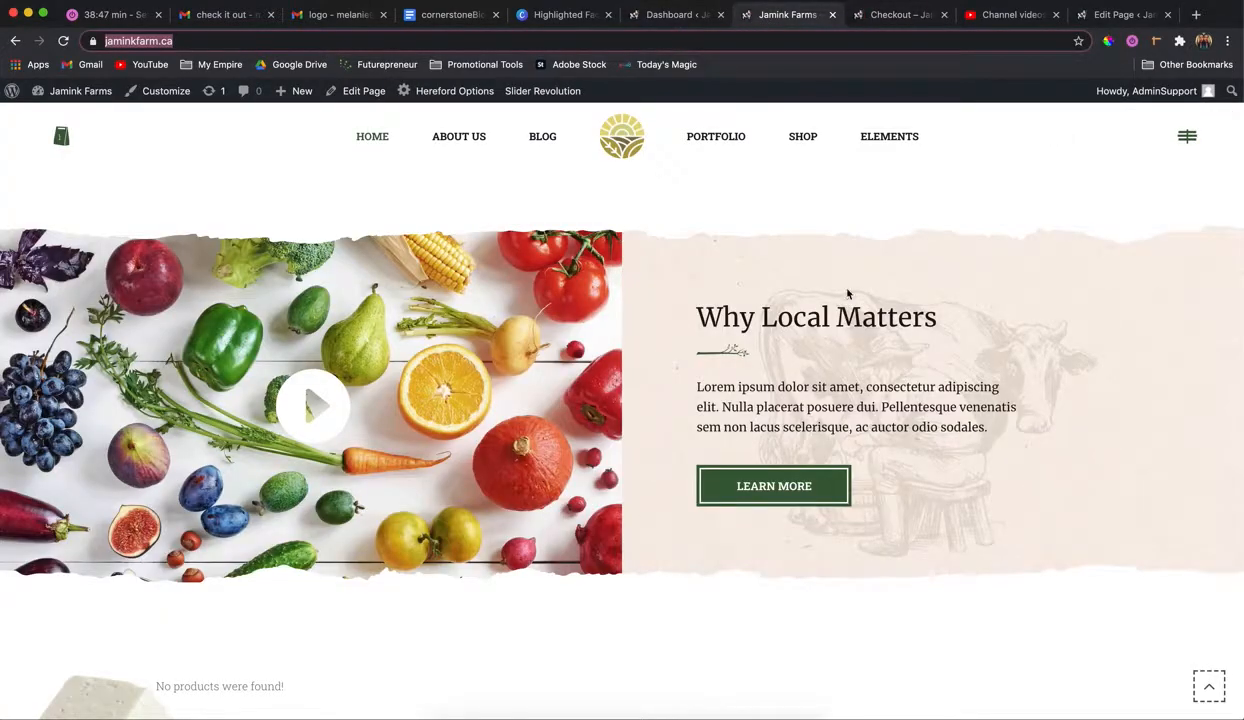
pyautogui.click(697, 390)
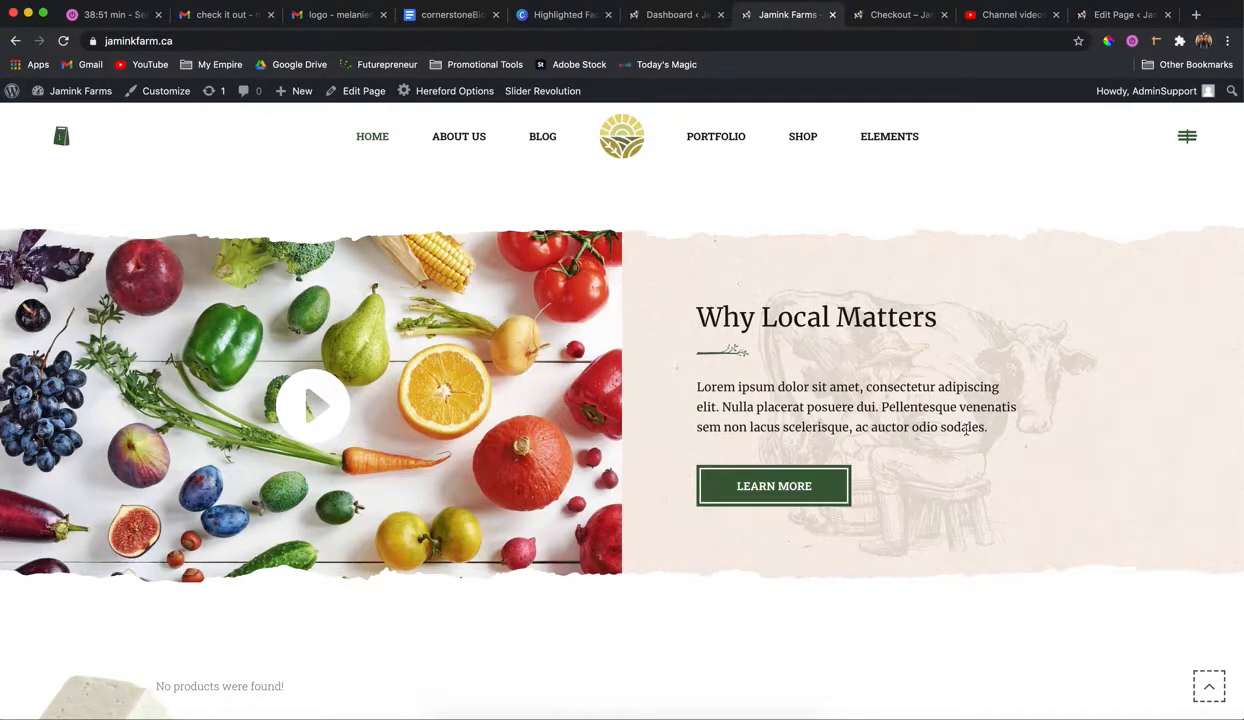
# Step: Copy the Why local matters description, starting at "Buying local strengthens communities", from the Website info Google Doc
pyautogui.hotkey('ctrl', 'Up')
pyautogui.click(224, 357)
pyautogui.scroll(-5, 213, 388)
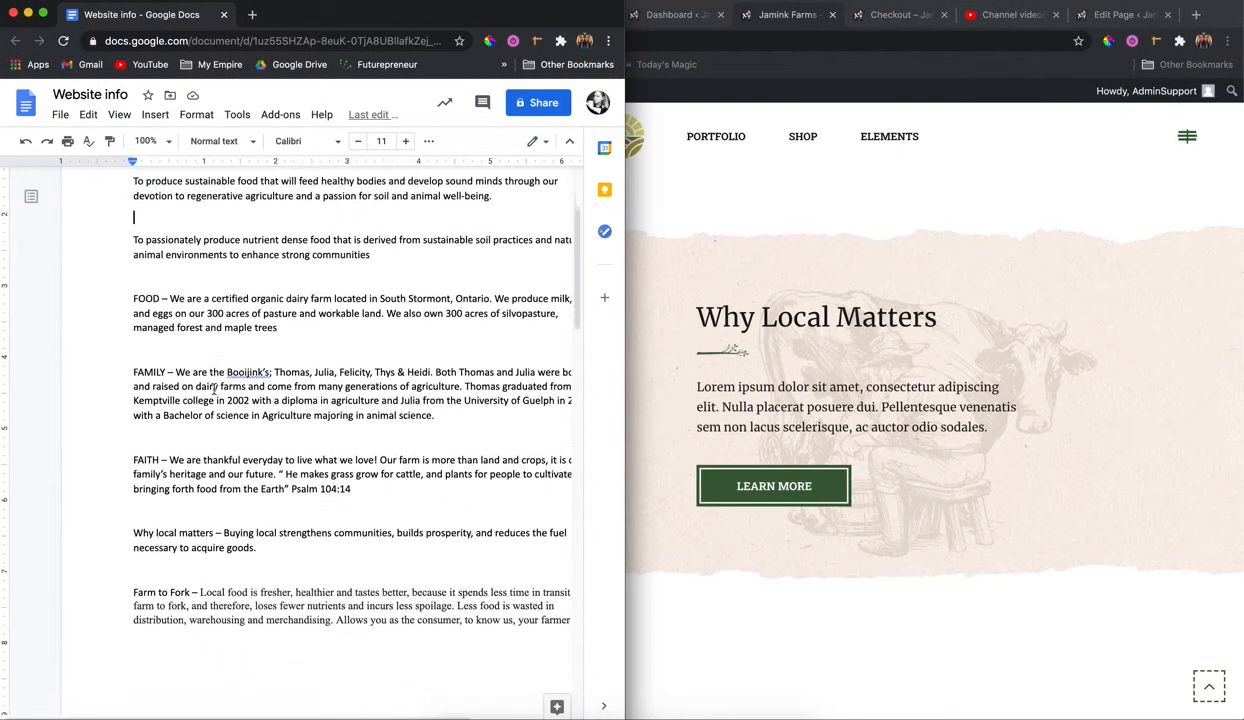
pyautogui.moveTo(252, 518); pyautogui.dragTo(163, 510)
pyautogui.press('super+c')
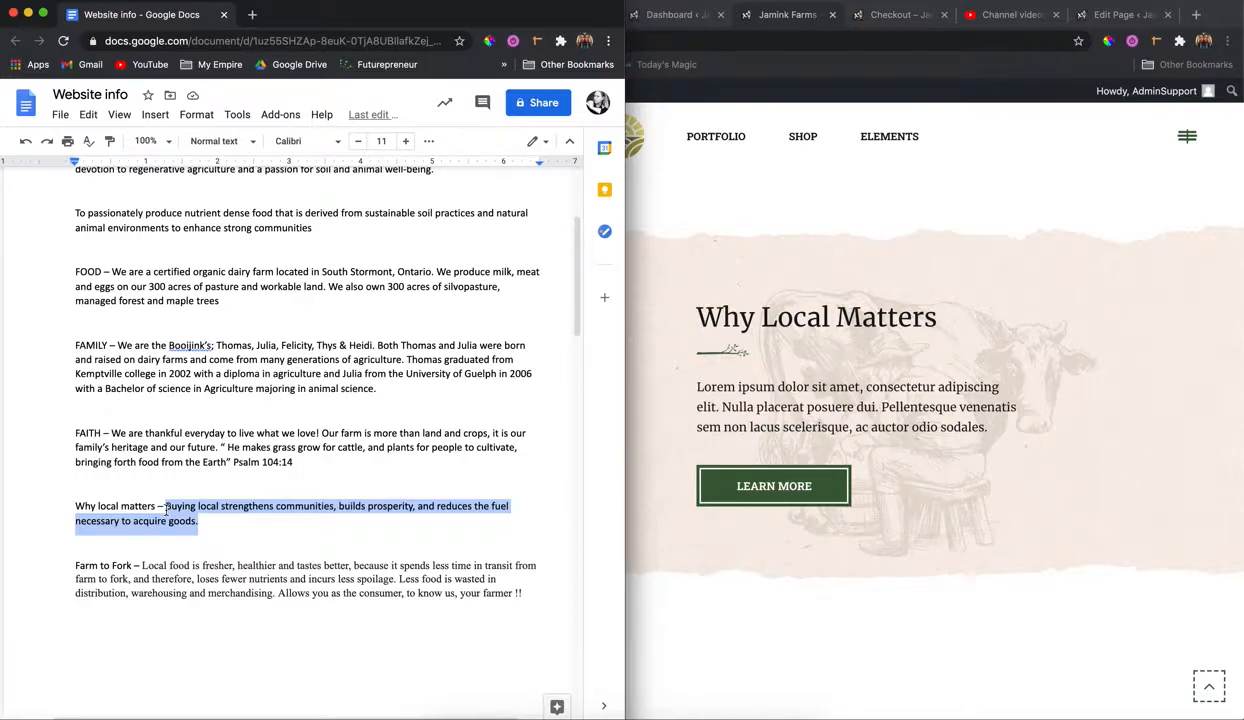
# Step: Return to the Homepage editor and examine how the WPBakery rows and elements correspond to the live page's sections
pyautogui.click(735, 329)
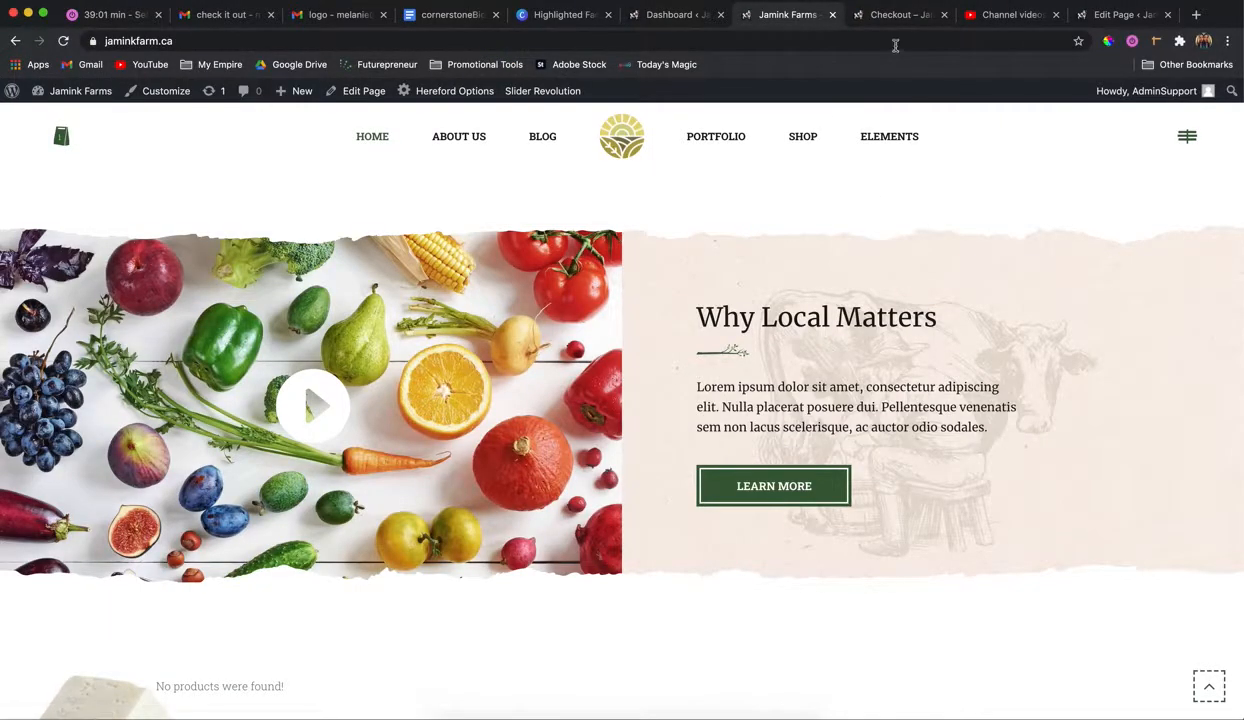
pyautogui.click(1115, 15)
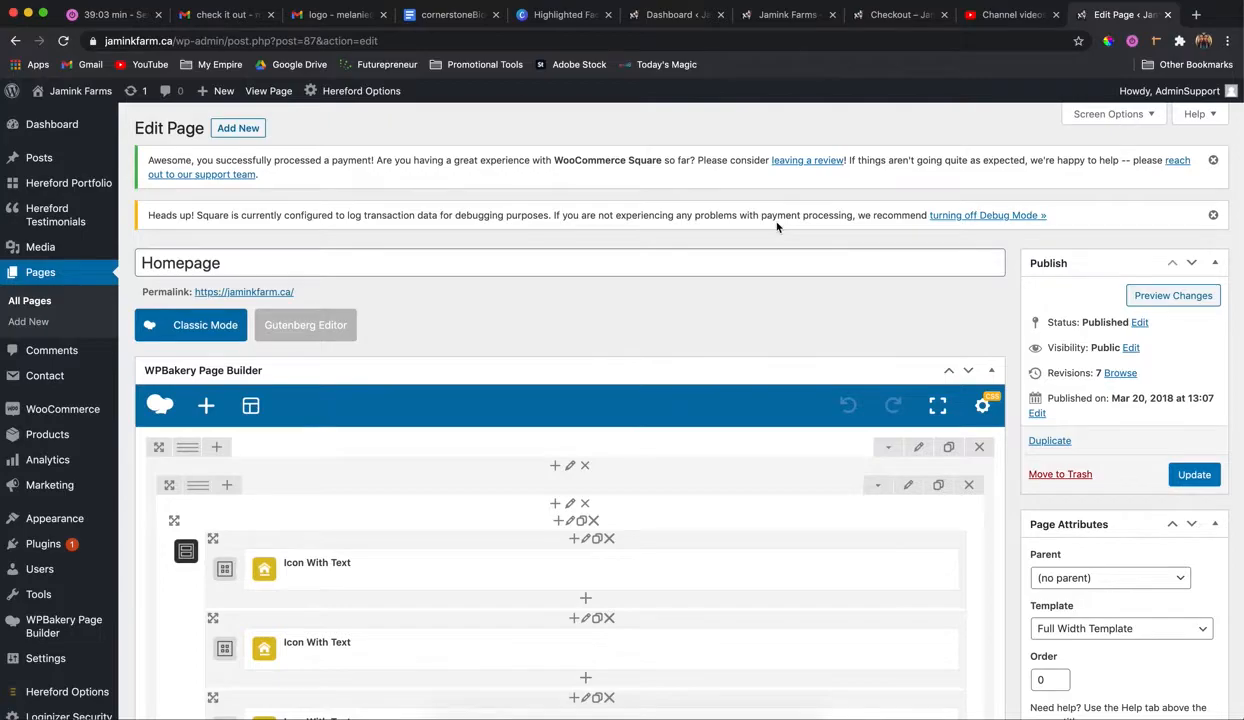
pyautogui.scroll(-2, 777, 227)
pyautogui.scroll(-10, 777, 227)
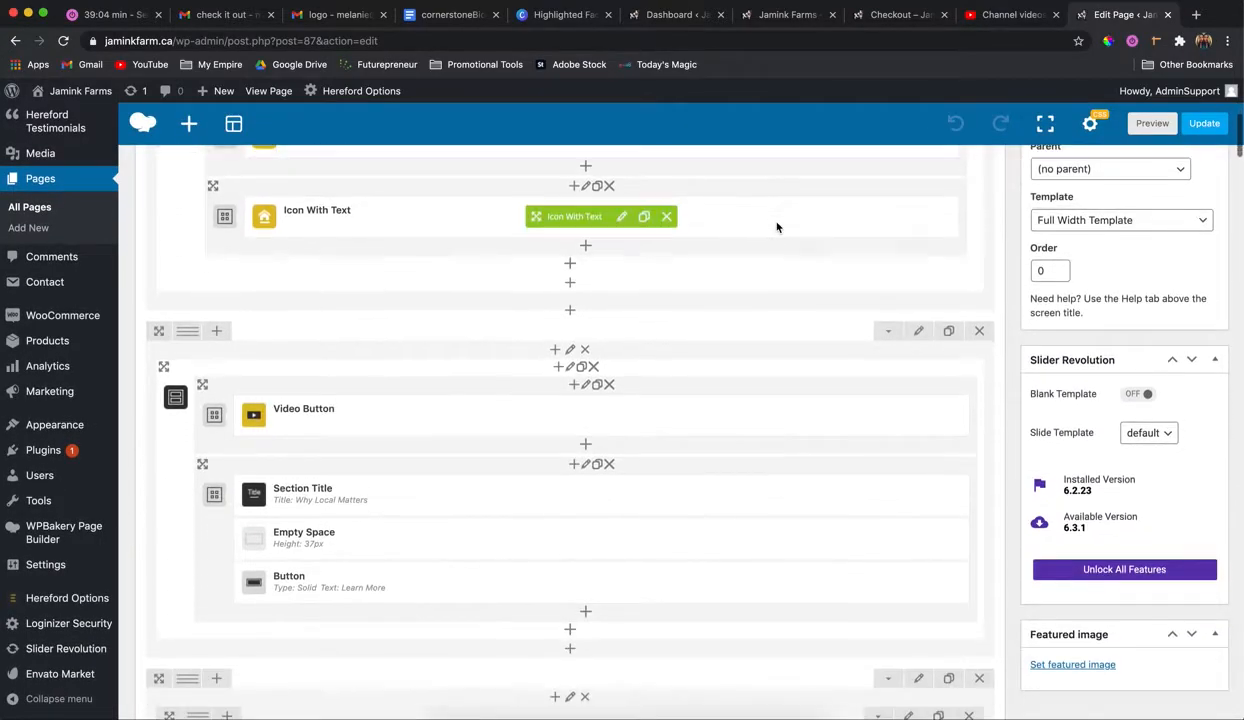
pyautogui.scroll(-10, 777, 227)
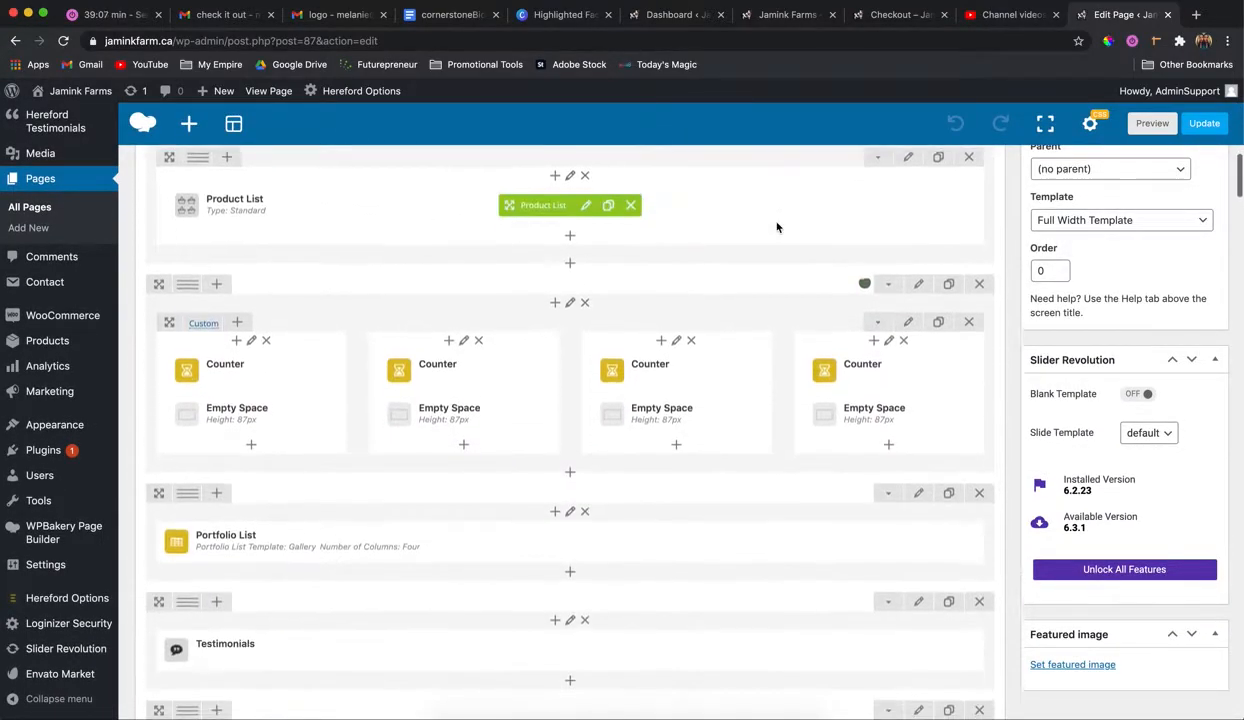
pyautogui.scroll(20, 777, 227)
pyautogui.scroll(-5, 777, 227)
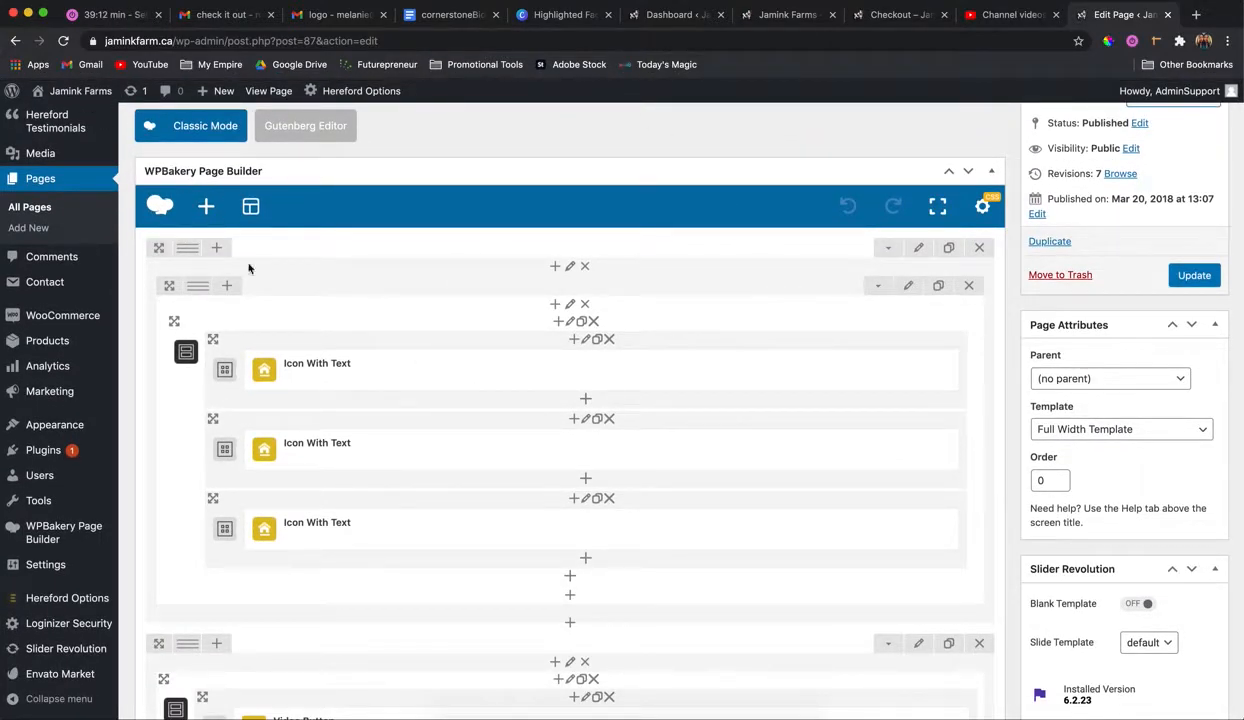
pyautogui.moveTo(336, 366)
pyautogui.scroll(-2, 519, 361)
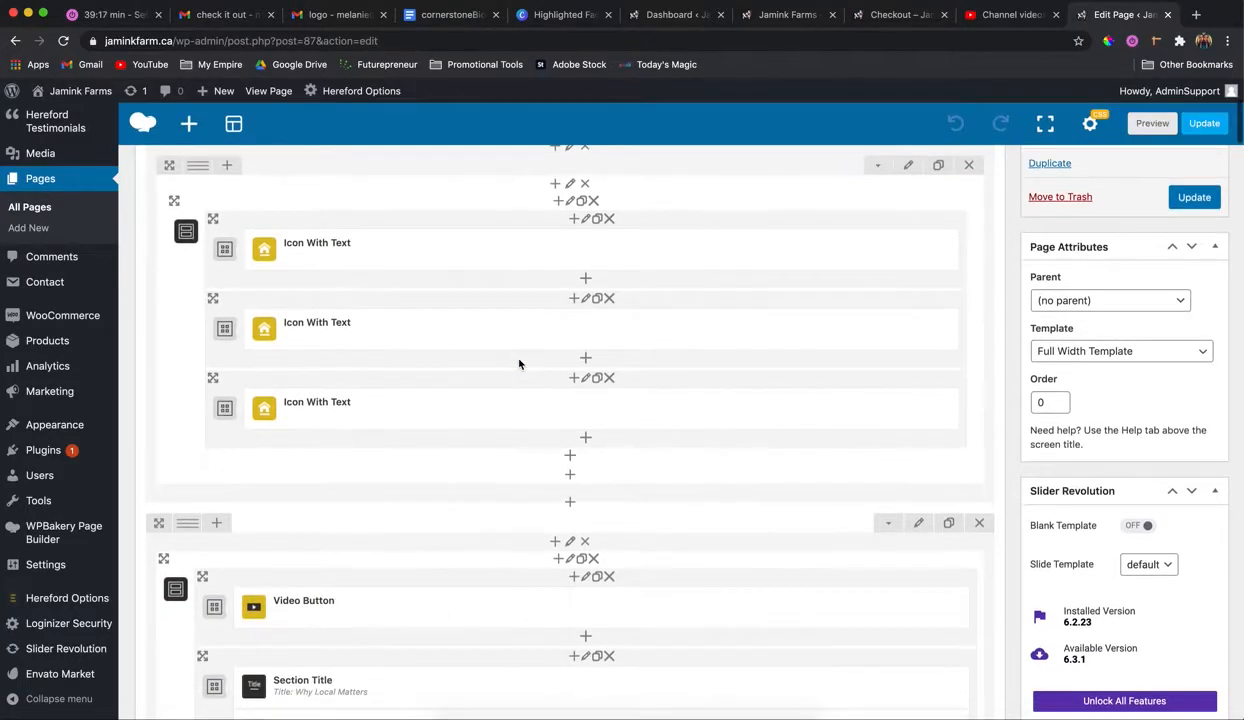
pyautogui.scroll(2, 466, 283)
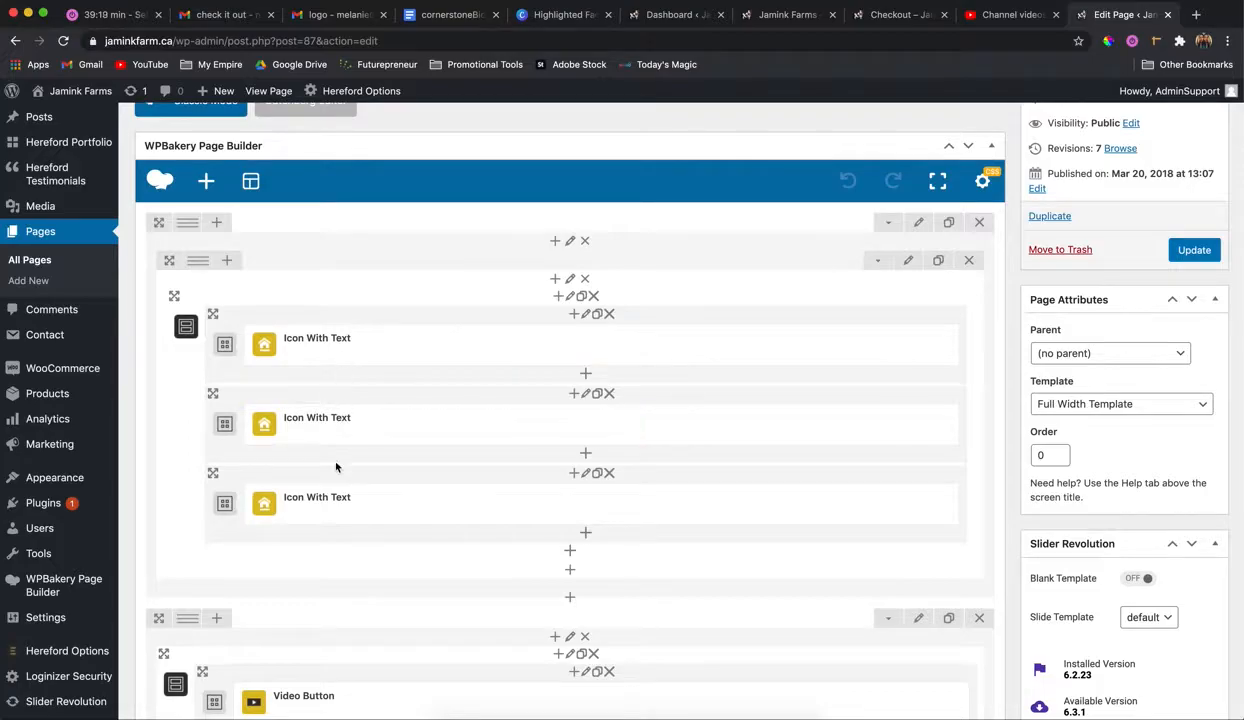
# Step: Examine the Food, Family and Faith columns above Why Local Matters on the live homepage
pyautogui.click(768, 15)
pyautogui.scroll(10, 570, 335)
pyautogui.scroll(-4, 570, 335)
pyautogui.scroll(-1, 570, 335)
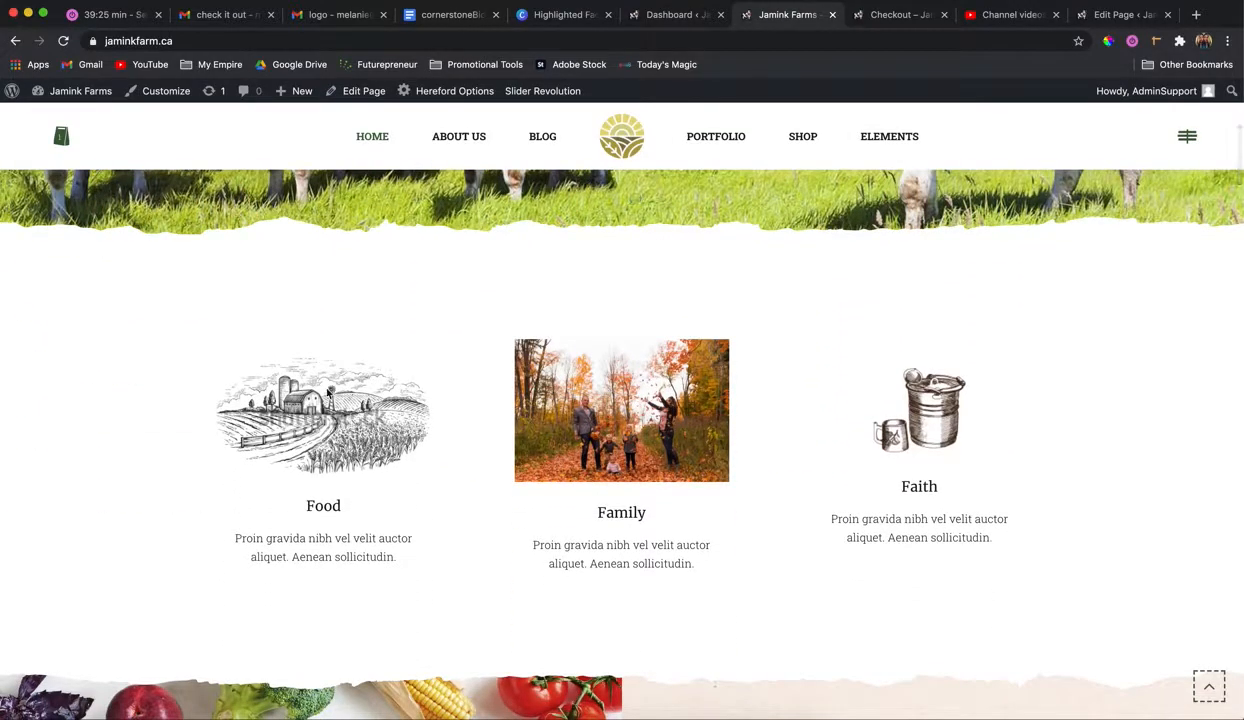
pyautogui.scroll(-1, 452, 432)
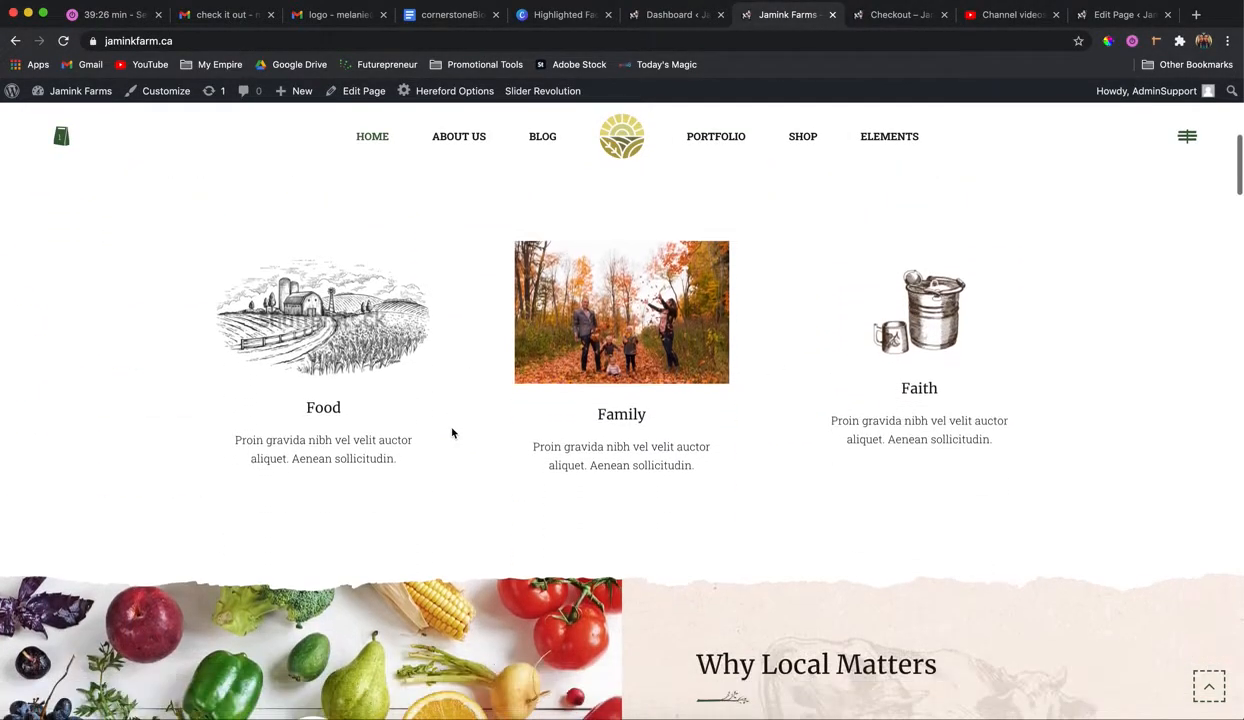
# Step: In the Homepage editor, replace the Why Local Matters section title's placeholder text with the copied "Buying local strengthens communities" description and save the element
pyautogui.click(1110, 17)
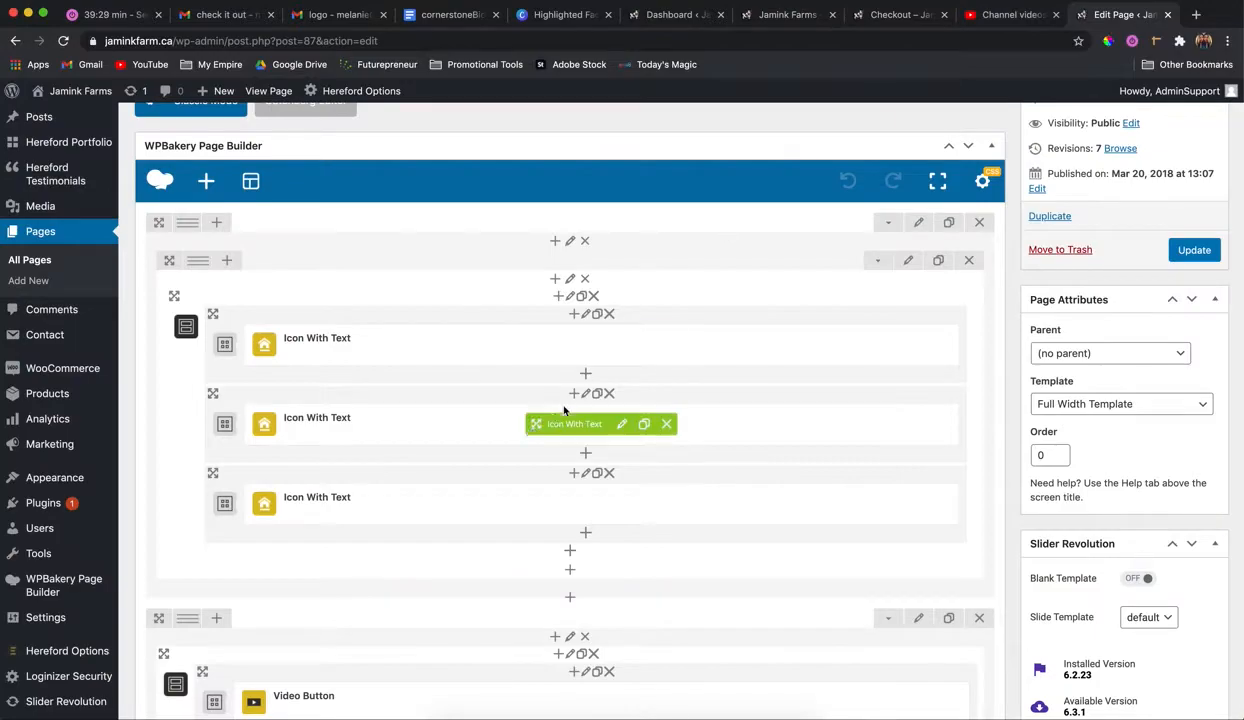
pyautogui.scroll(-4, 485, 459)
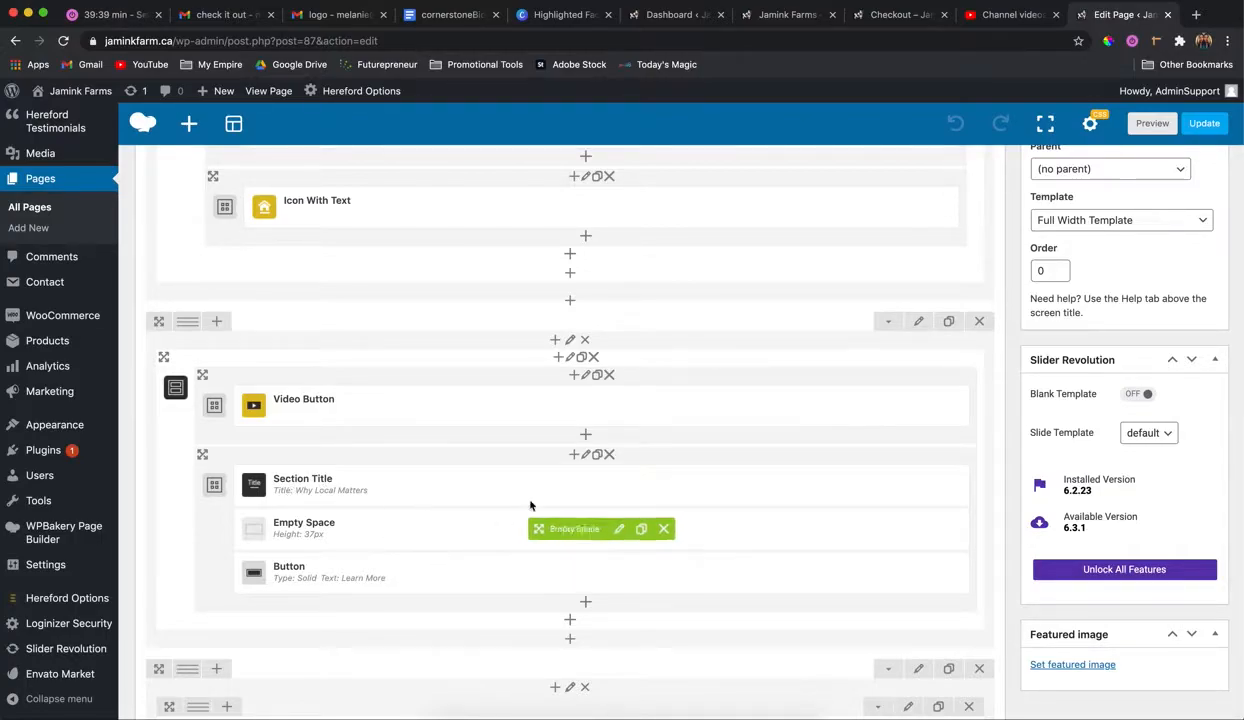
pyautogui.click(616, 486)
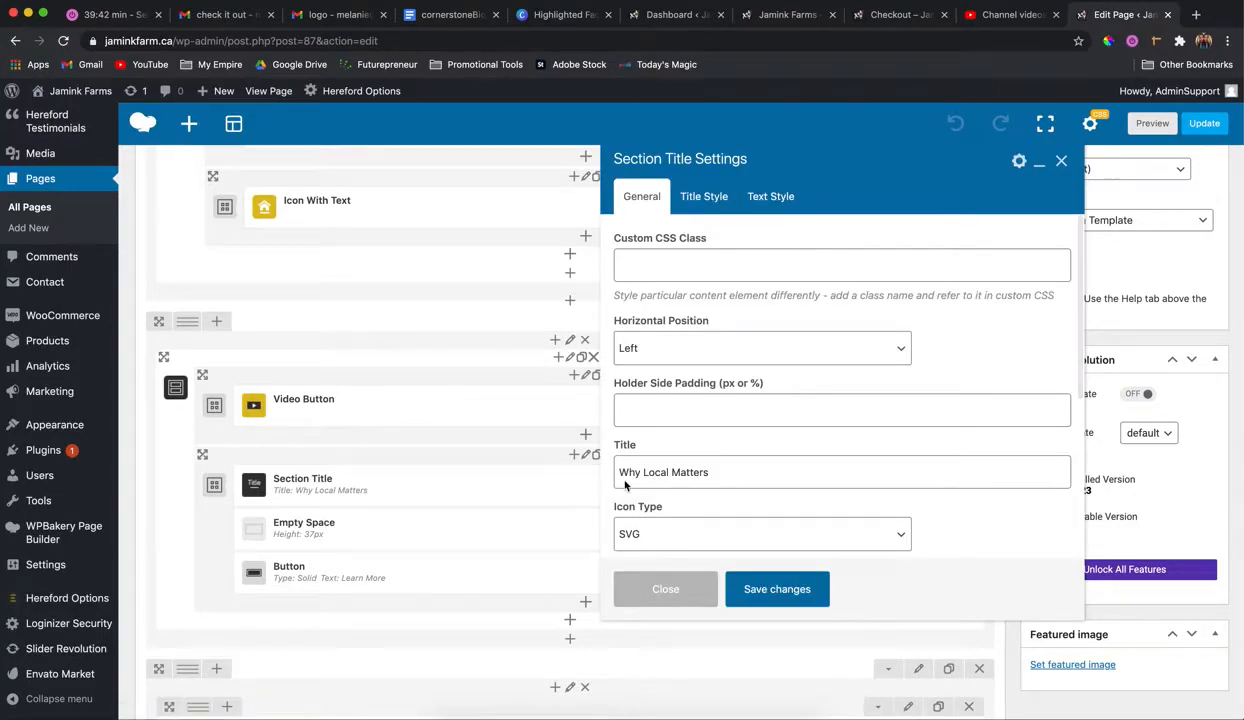
pyautogui.scroll(-3, 782, 458)
pyautogui.scroll(-8, 782, 458)
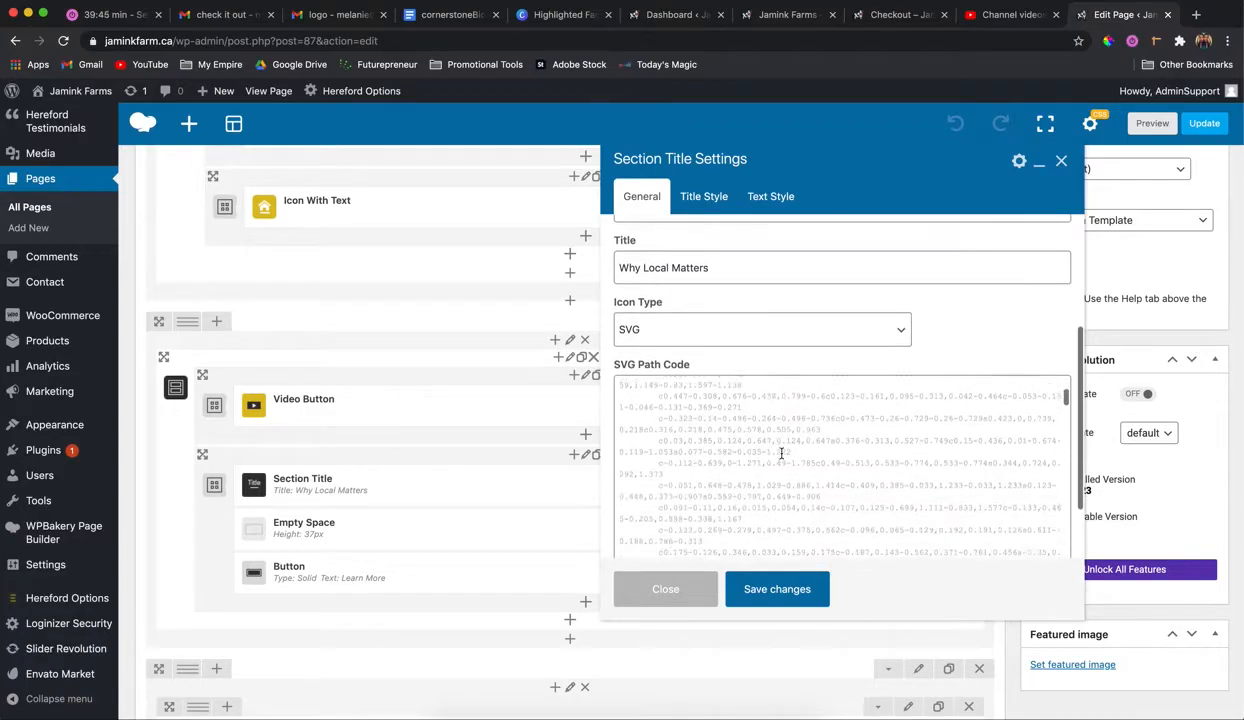
pyautogui.scroll(-10, 782, 453)
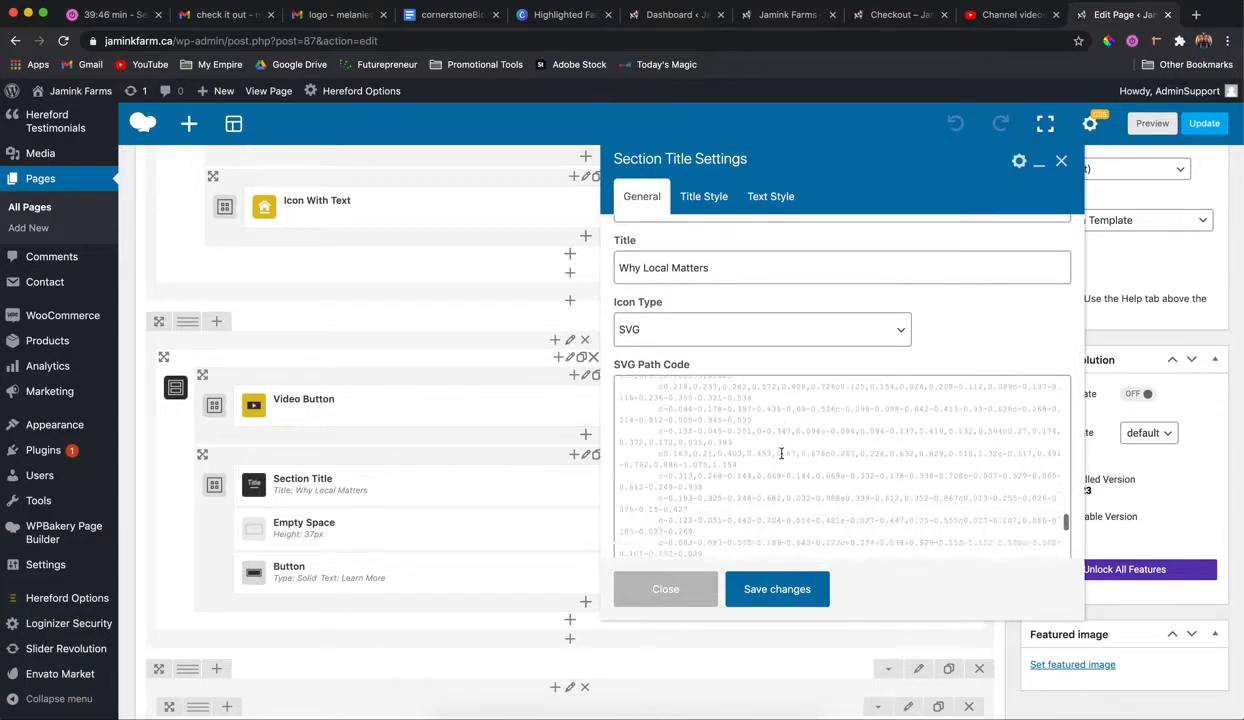
pyautogui.scroll(-3, 783, 456)
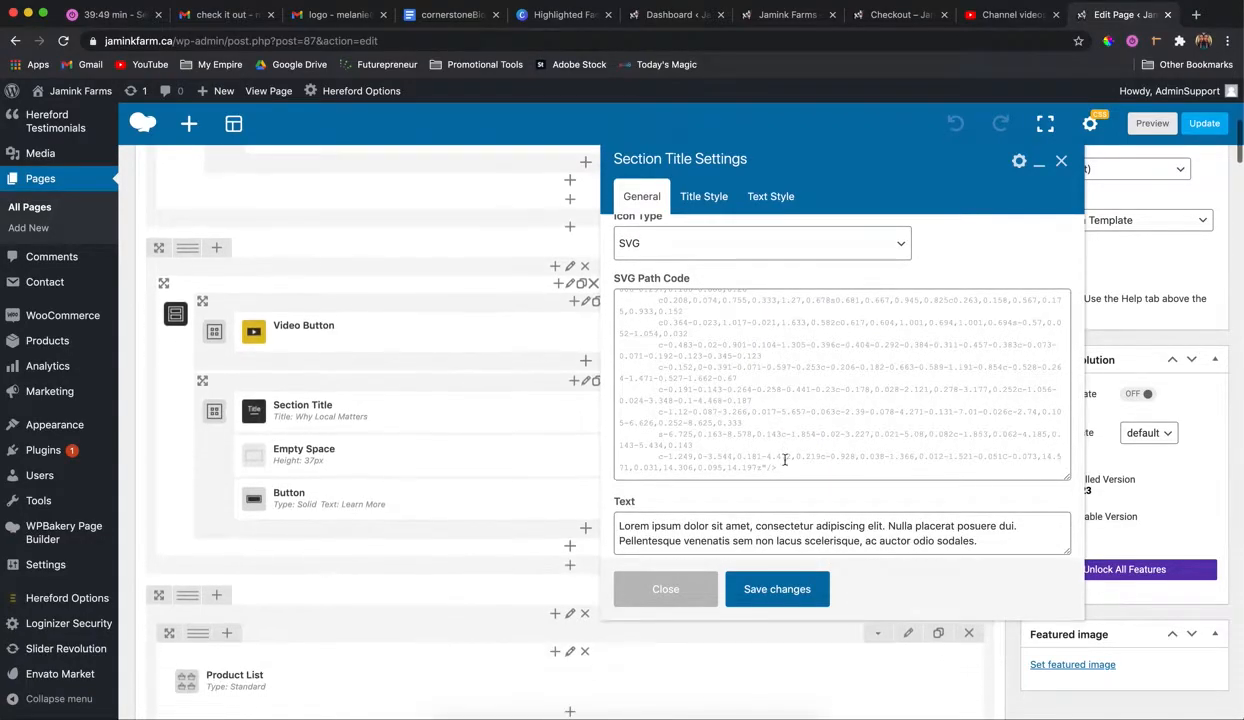
pyautogui.moveTo(990, 544); pyautogui.dragTo(613, 518)
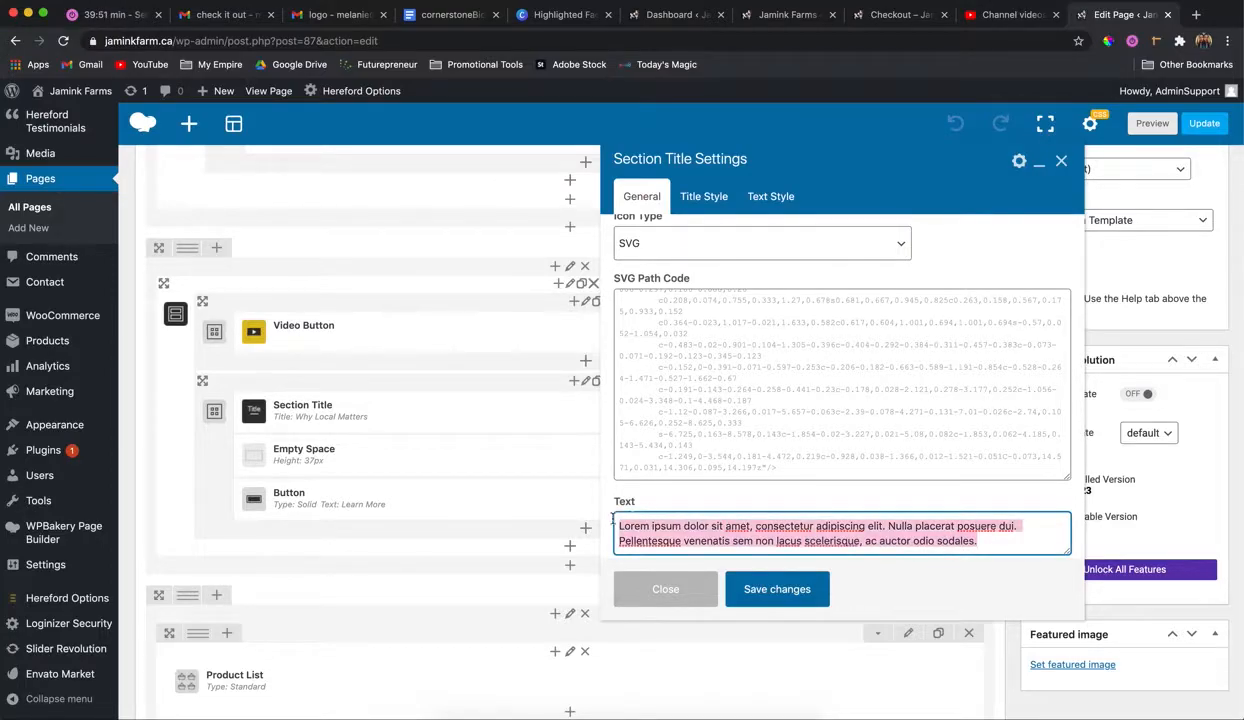
pyautogui.press('super+v')
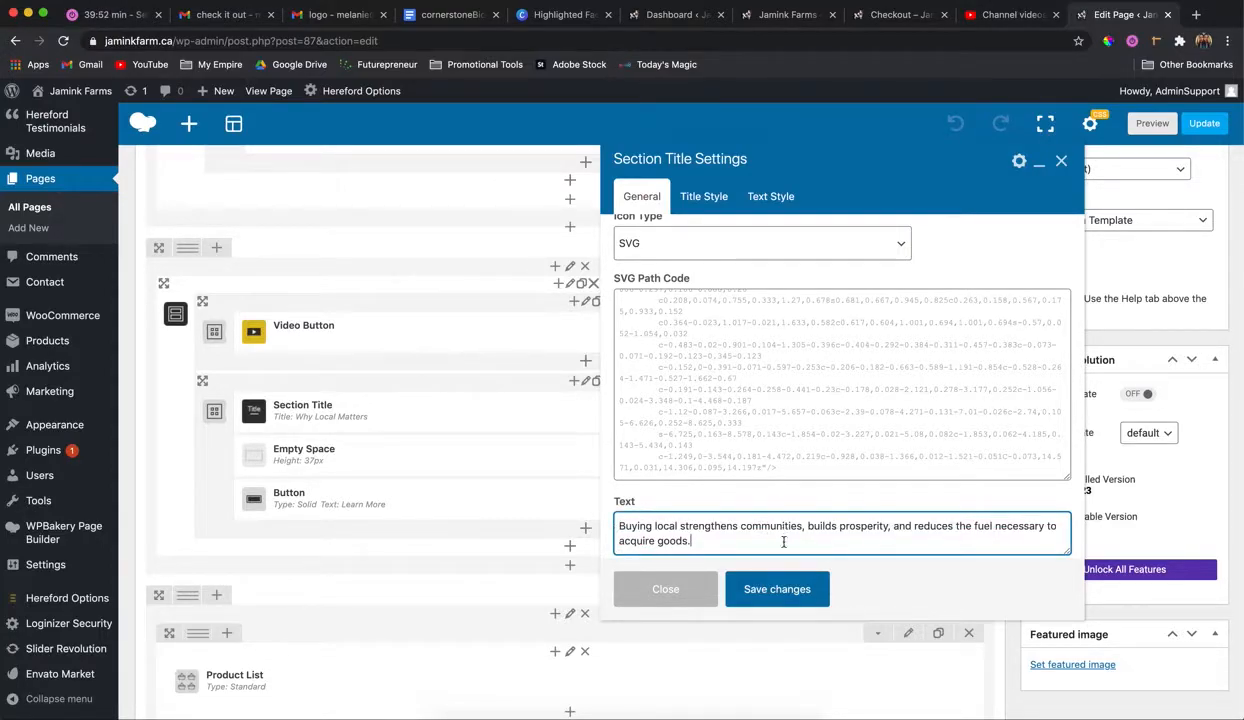
pyautogui.click(785, 589)
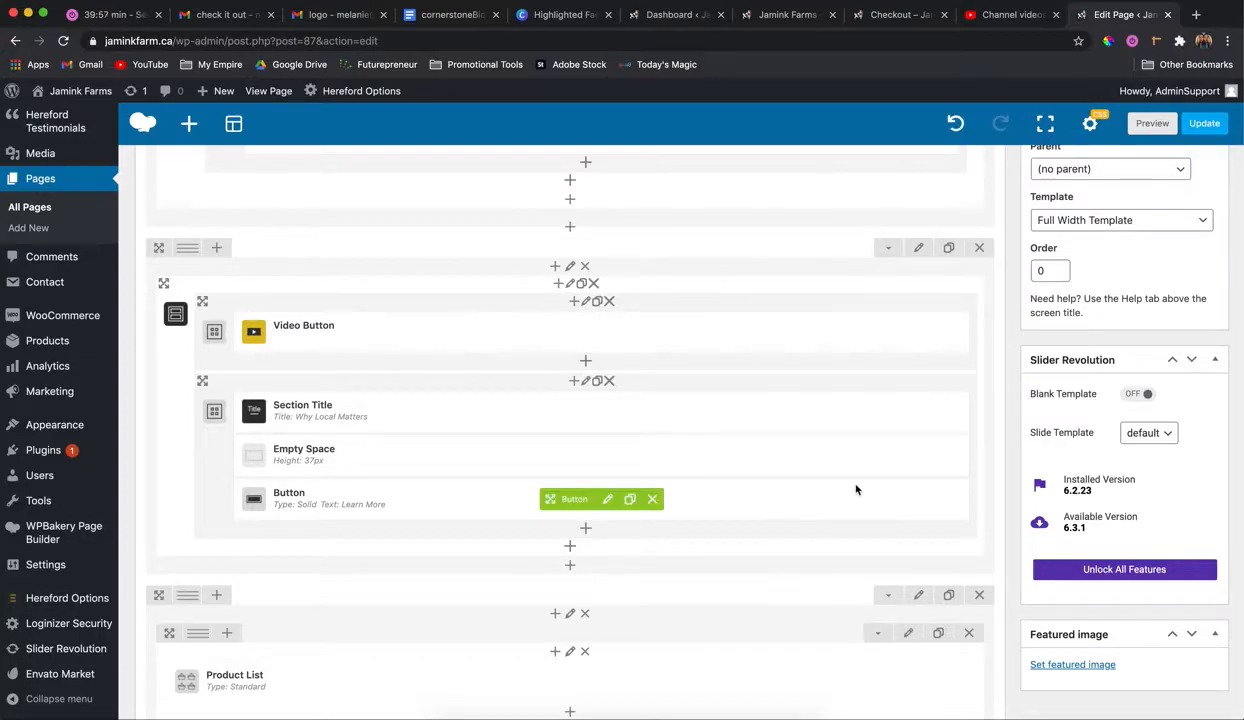
# Step: Update the Homepage to publish the new section text
pyautogui.scroll(3, 855, 489)
pyautogui.scroll(5, 855, 489)
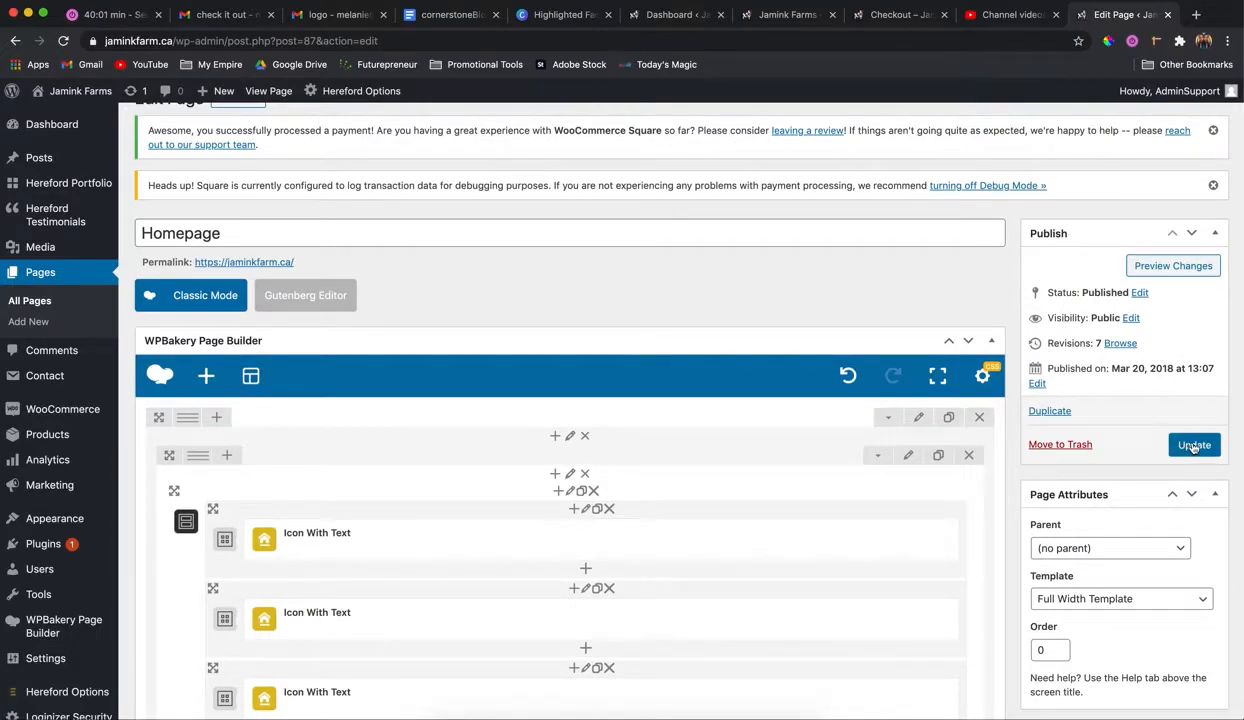
pyautogui.click(1193, 446)
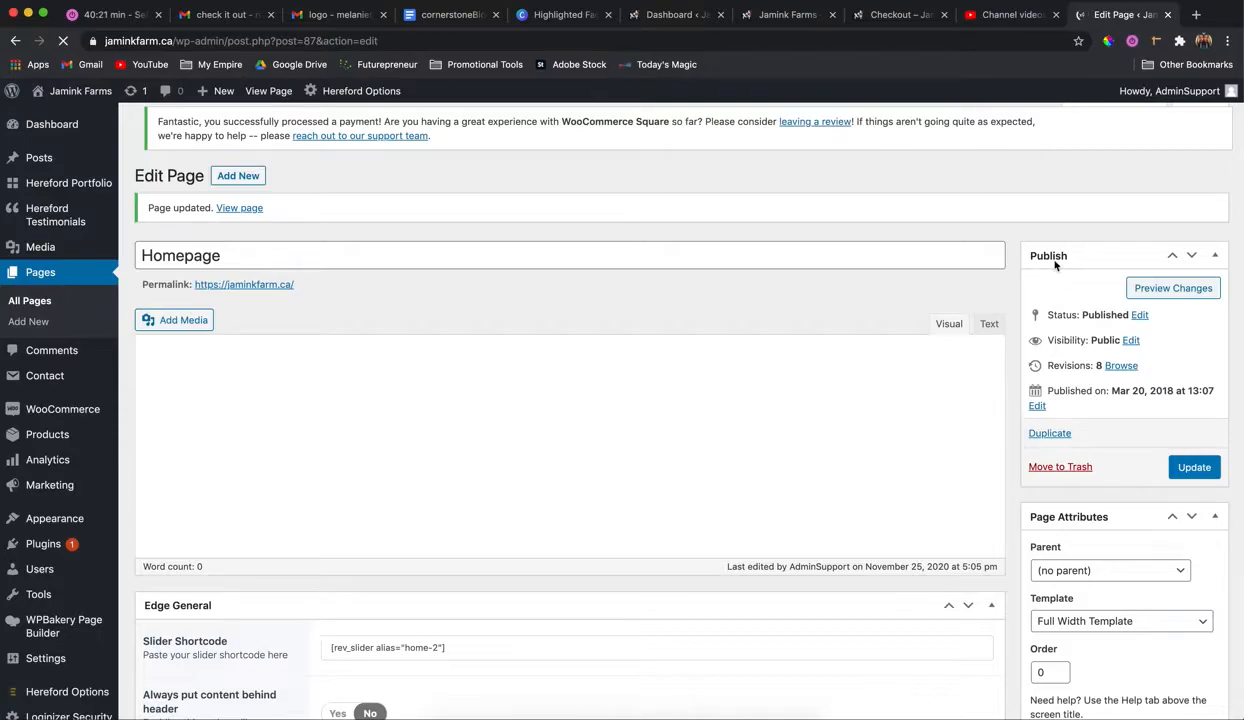
# Step: Reload the live homepage and check the description under Why Local Matters
pyautogui.click(796, 18)
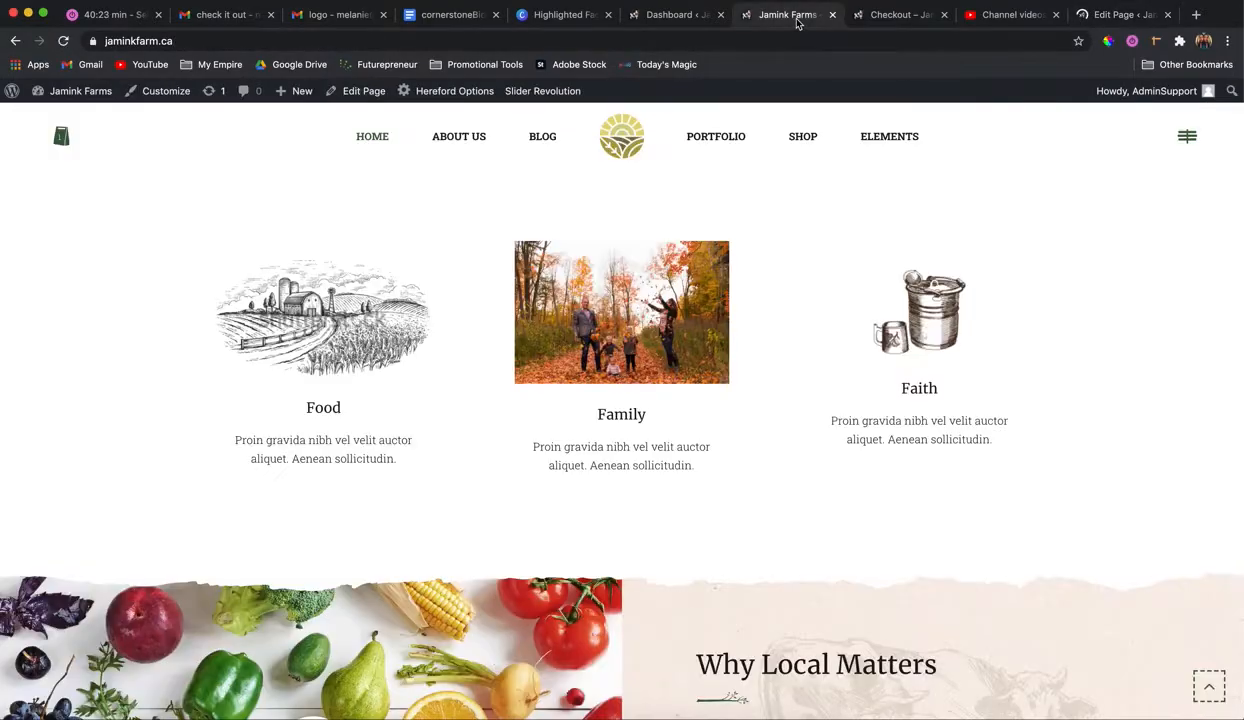
pyautogui.scroll(-3, 646, 400)
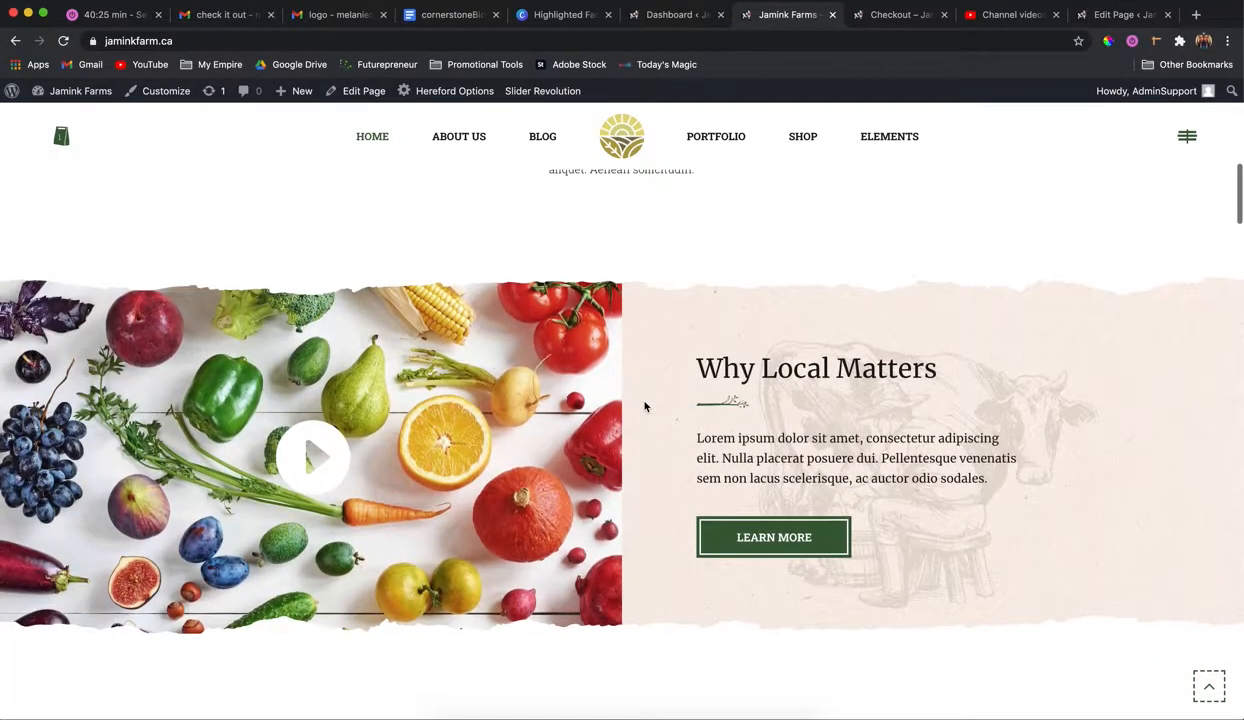
pyautogui.press('super+r')
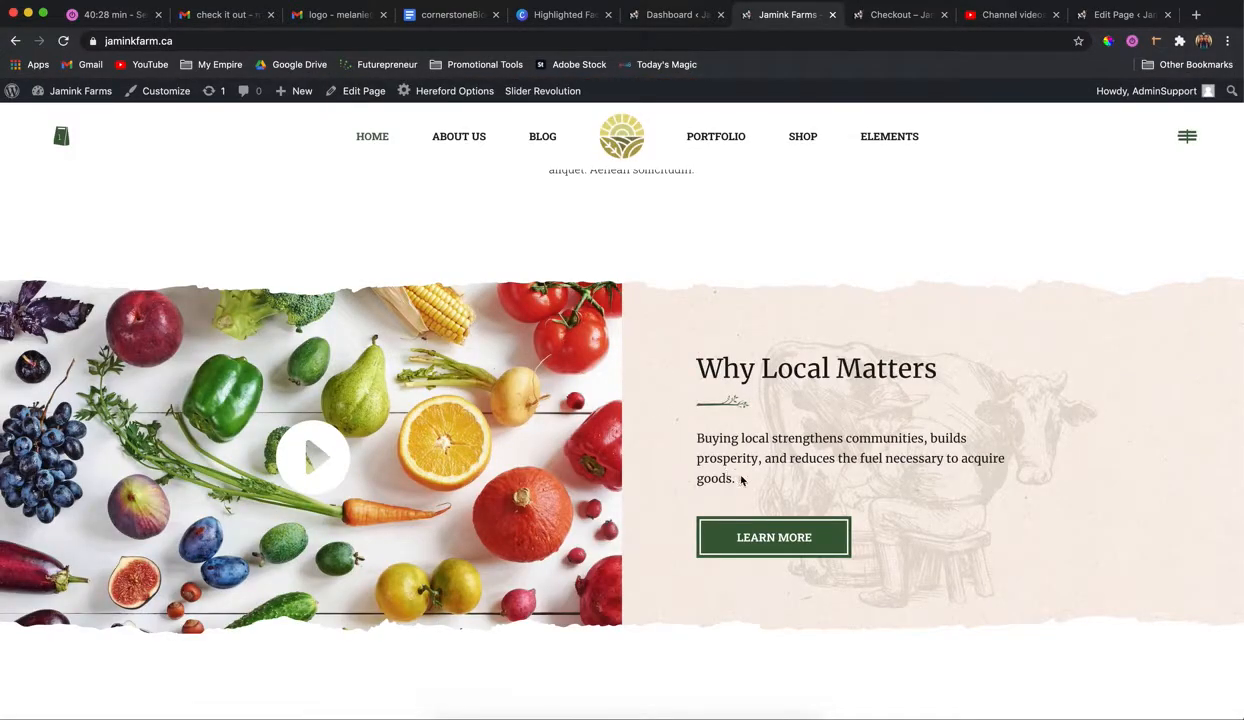
pyautogui.moveTo(741, 481); pyautogui.dragTo(699, 438)
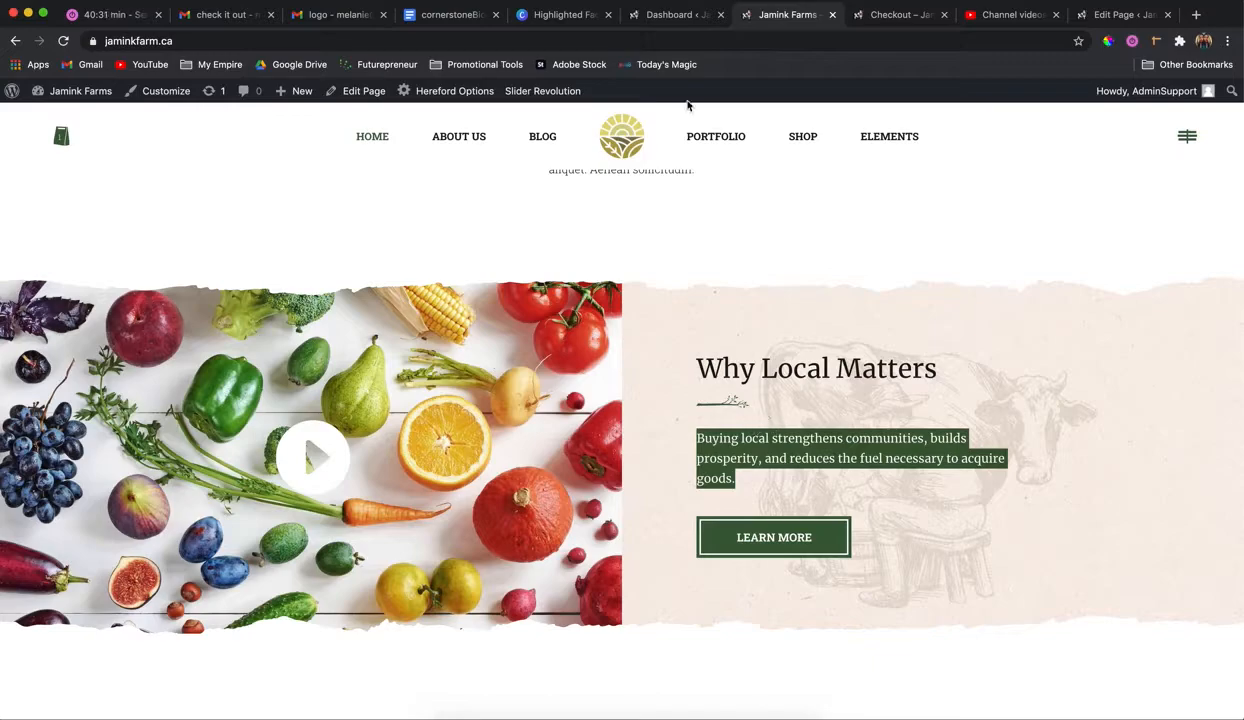
# Step: Play the video beside Why Local Matters on the live homepage, then close its popup
pyautogui.click(1103, 17)
pyautogui.scroll(-2, 644, 545)
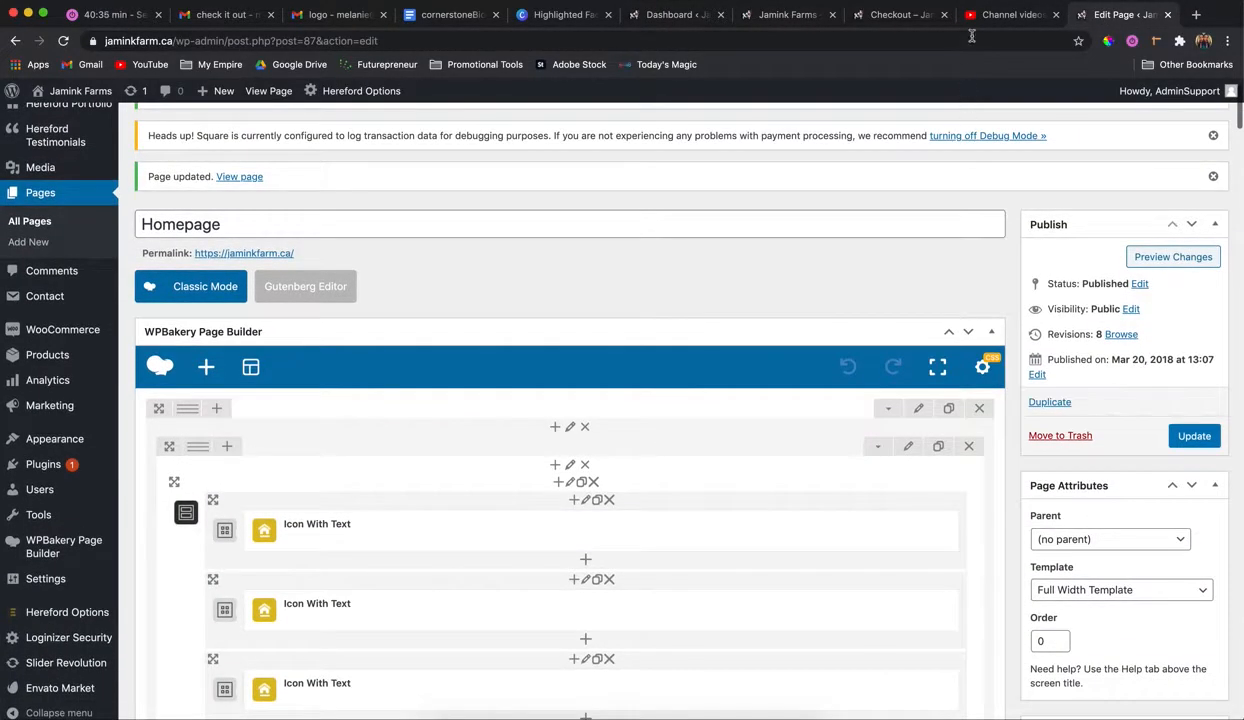
pyautogui.click(1005, 24)
pyautogui.click(887, 24)
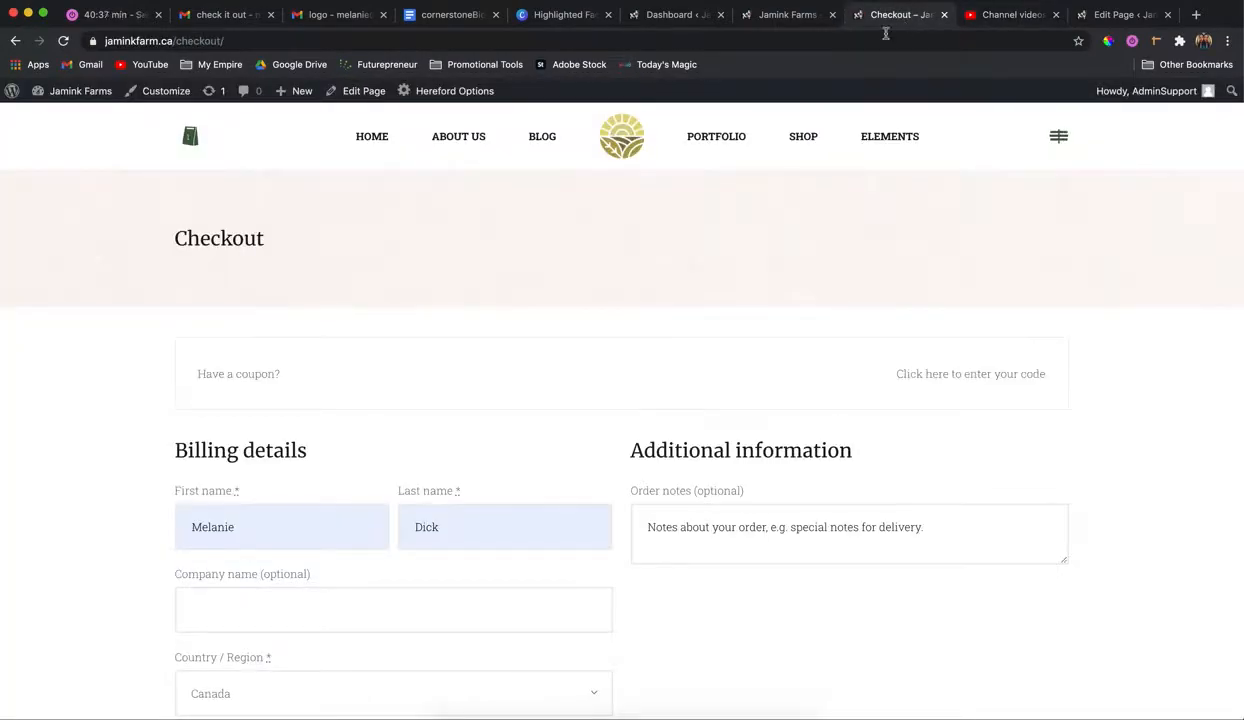
pyautogui.click(785, 15)
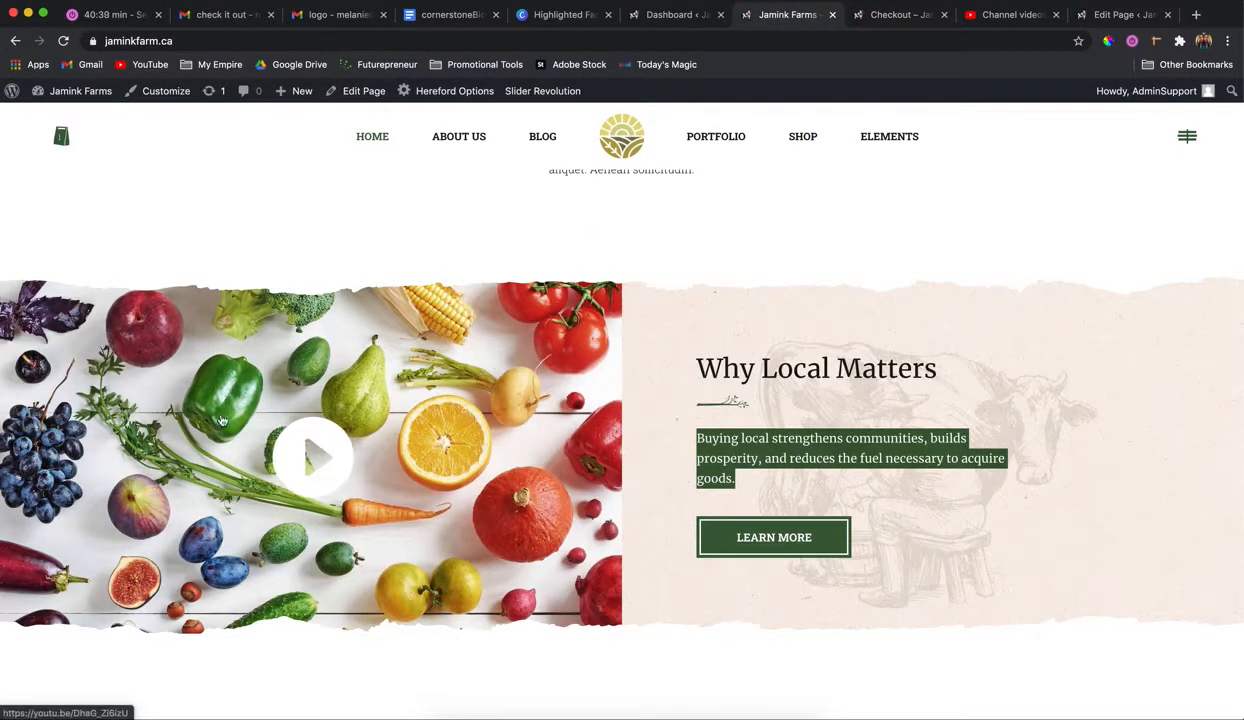
pyautogui.click(421, 404)
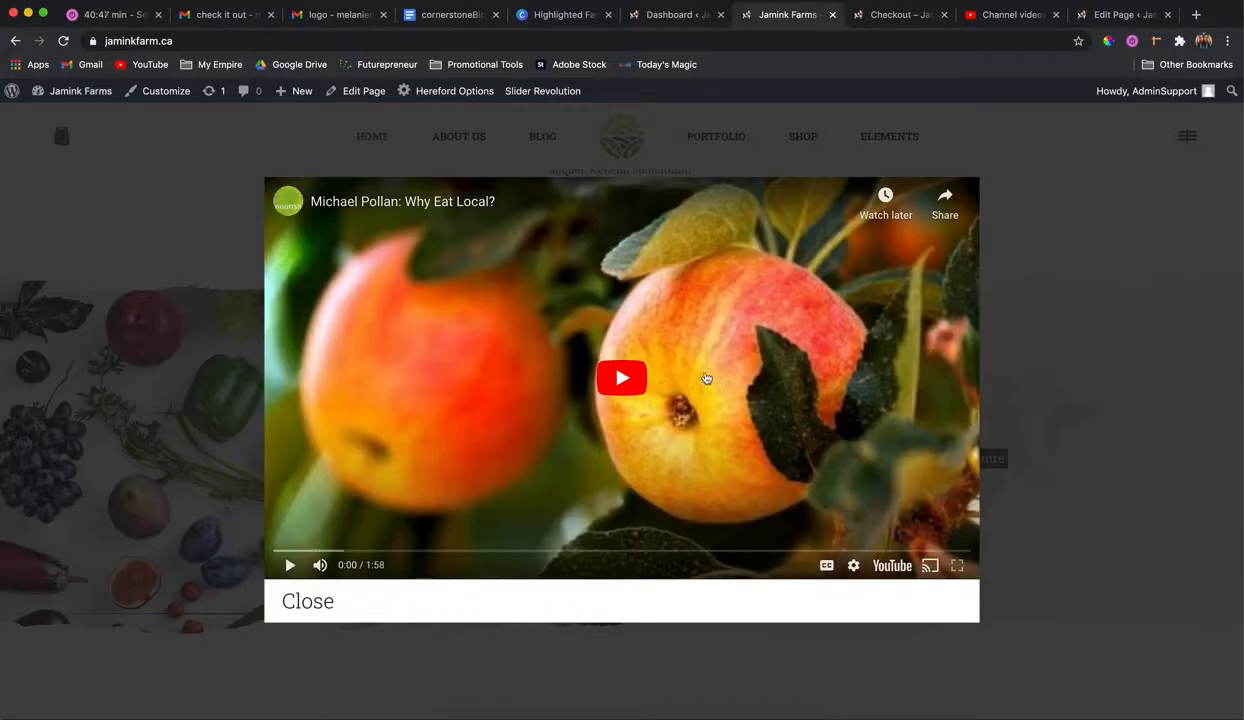
pyautogui.click(622, 376)
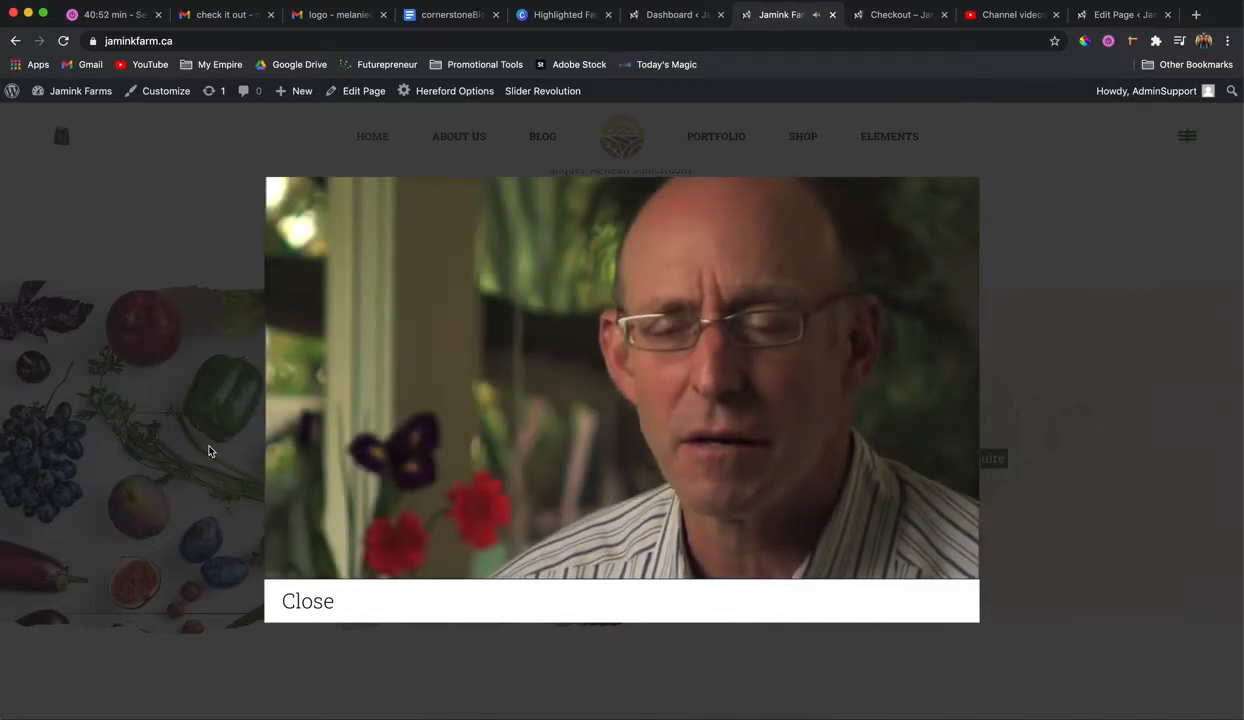
pyautogui.click(1063, 296)
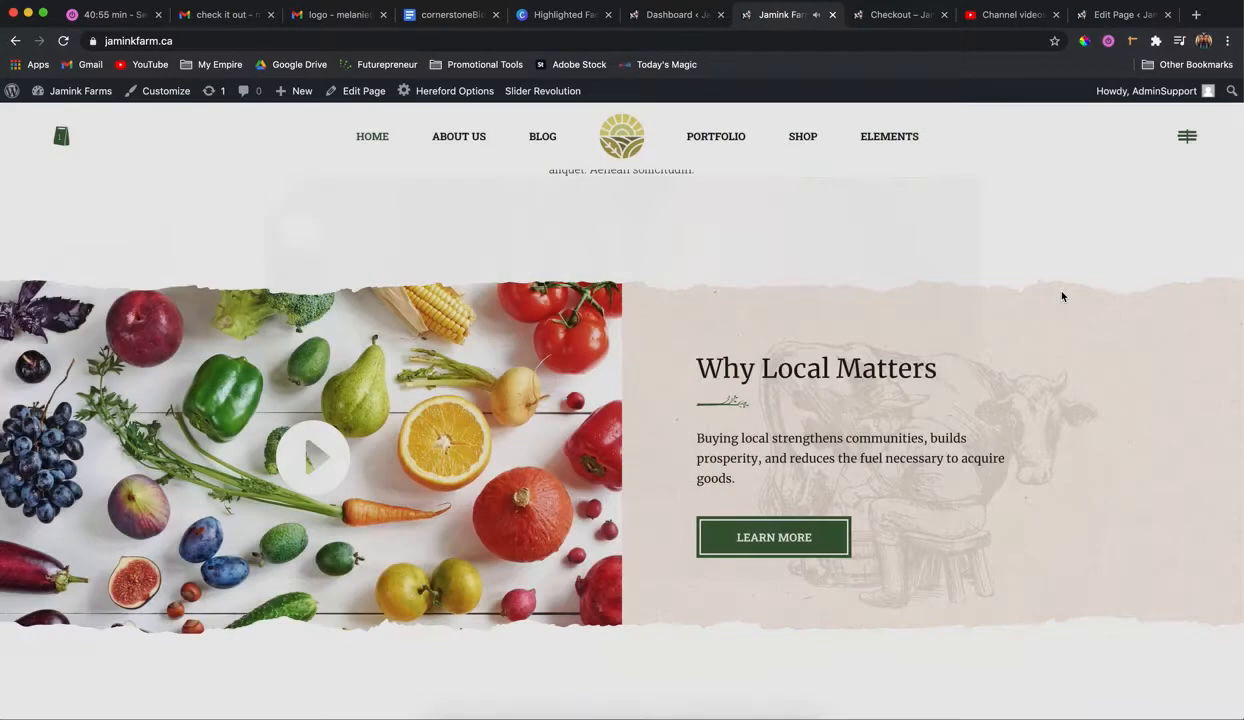
pyautogui.scroll(-1, 819, 255)
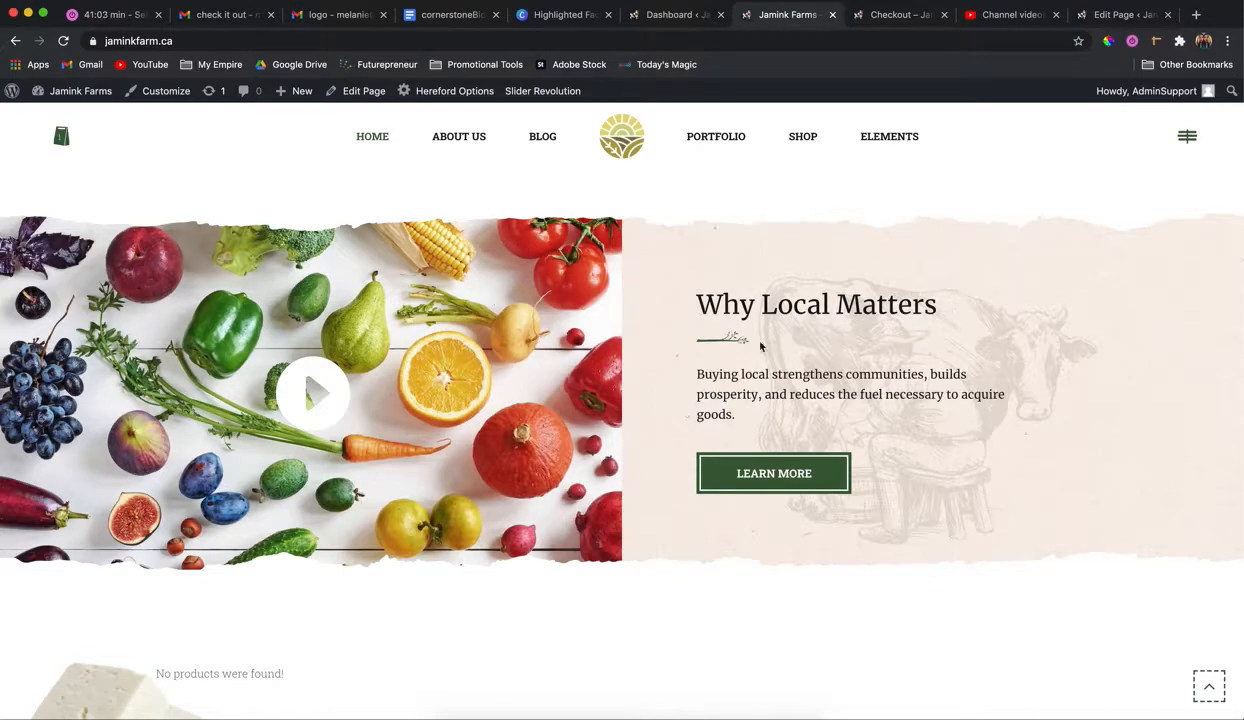
# Step: In the Homepage editor, open the settings of the Video Button above the Why Local Matters title and select its video link
pyautogui.click(1064, 18)
pyautogui.scroll(-5, 494, 450)
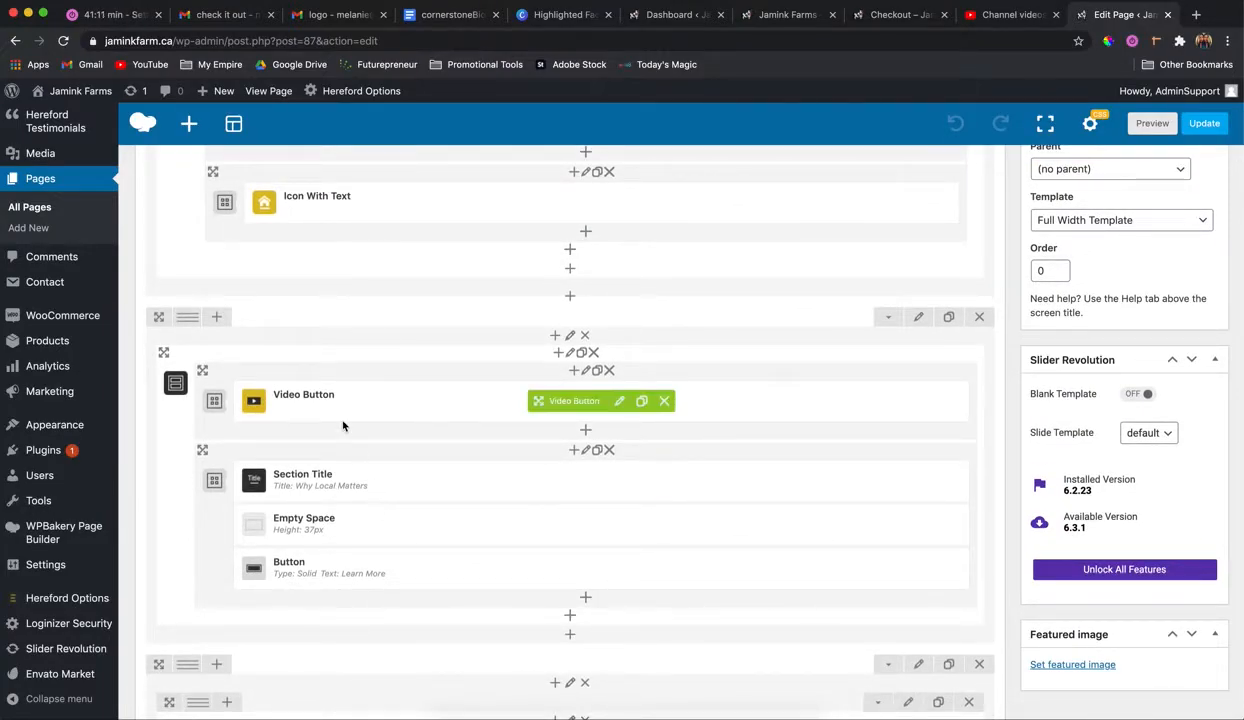
pyautogui.click(620, 401)
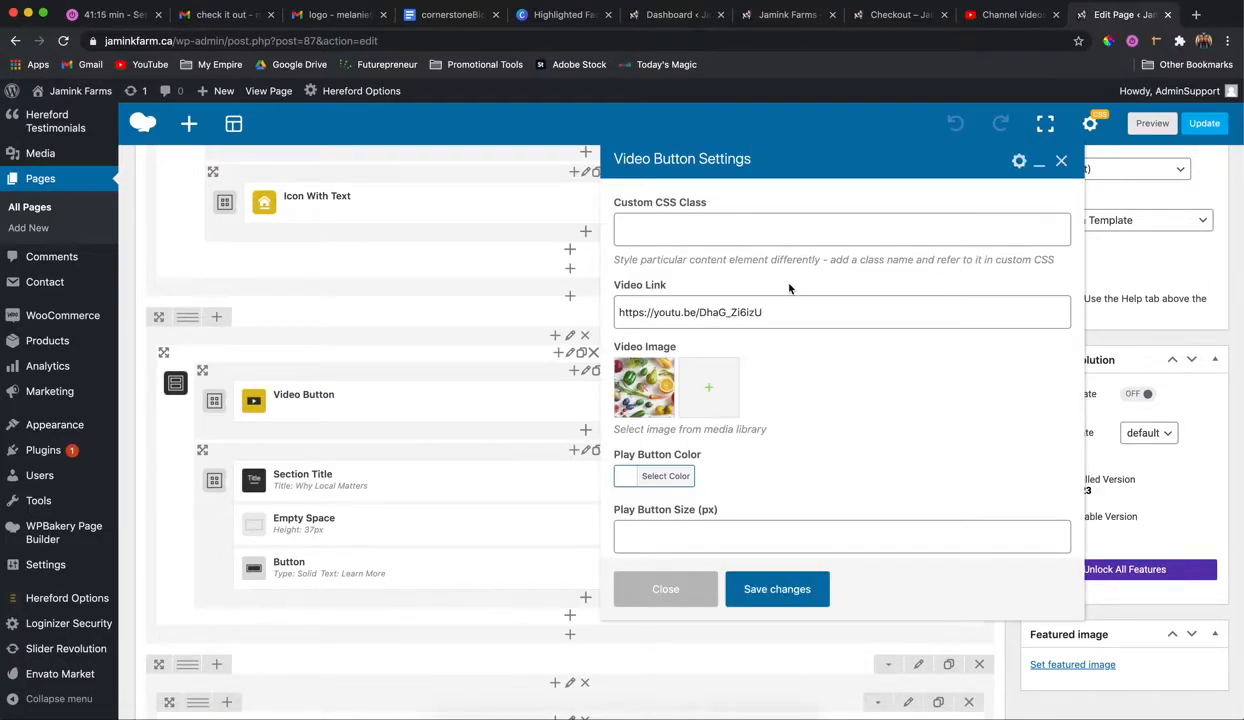
pyautogui.moveTo(782, 313); pyautogui.dragTo(619, 311)
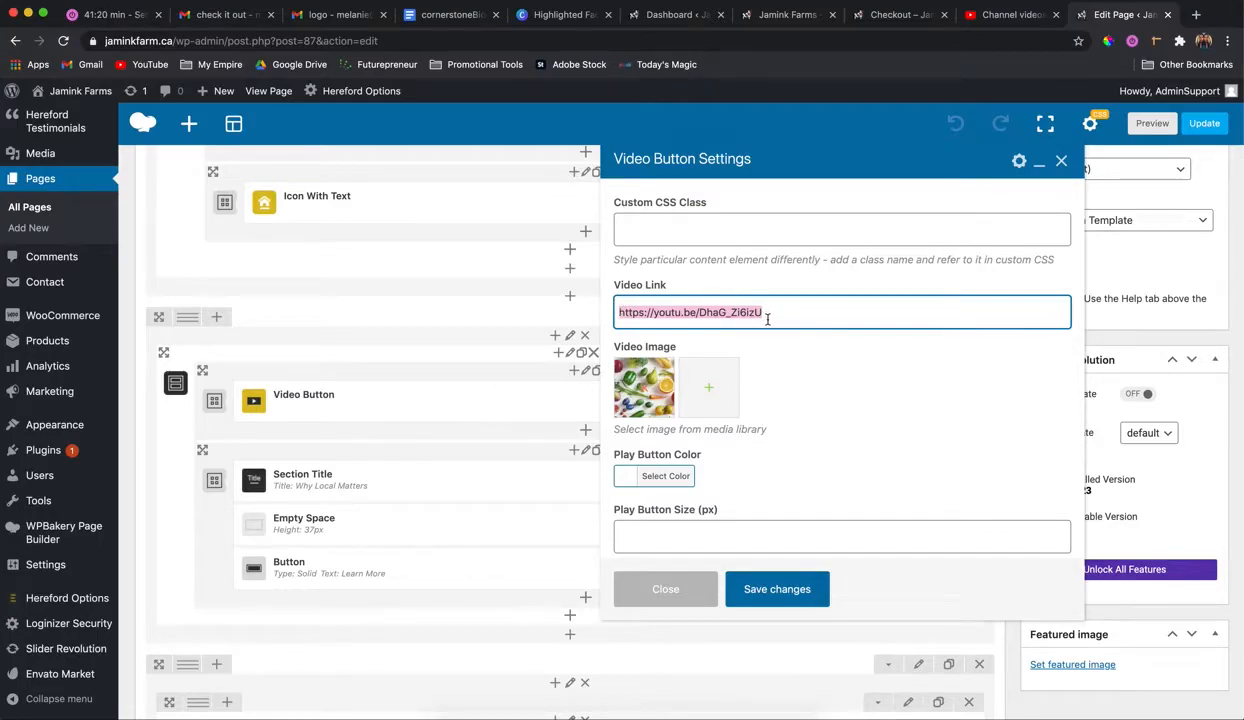
# Step: Check the video's cover image beside Why Local Matters on the live homepage
pyautogui.click(878, 16)
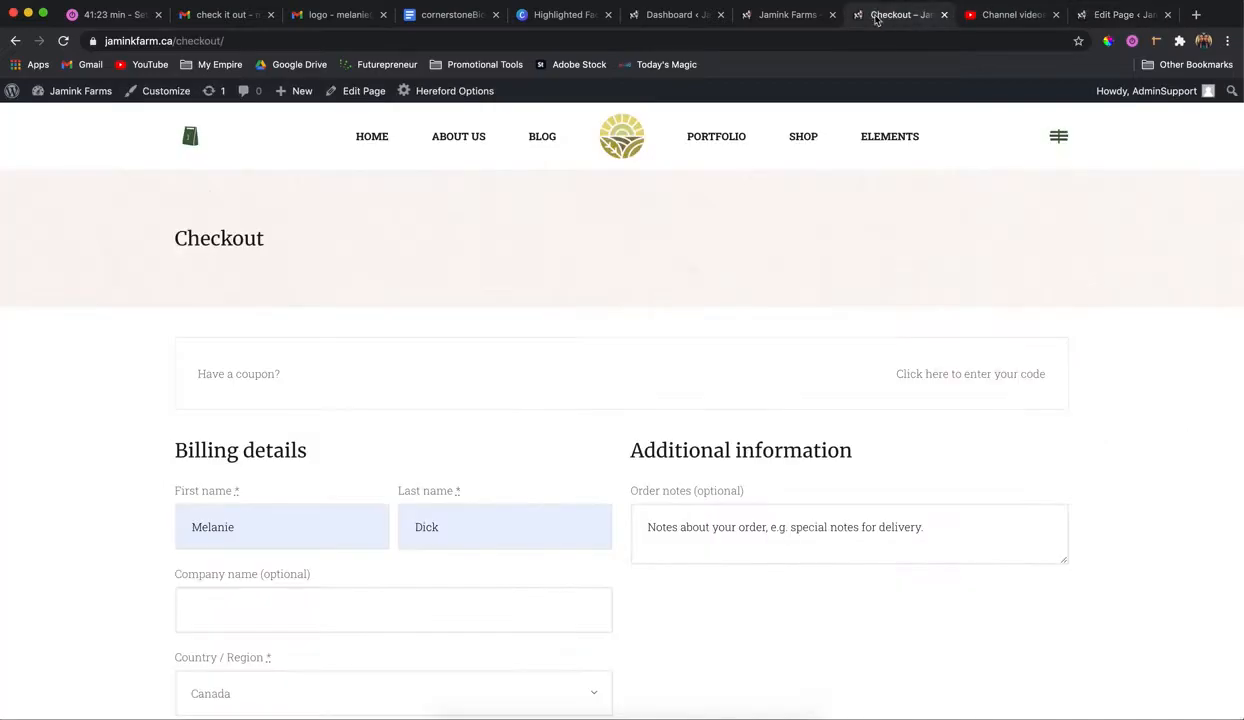
pyautogui.click(794, 16)
pyautogui.scroll(1, 730, 160)
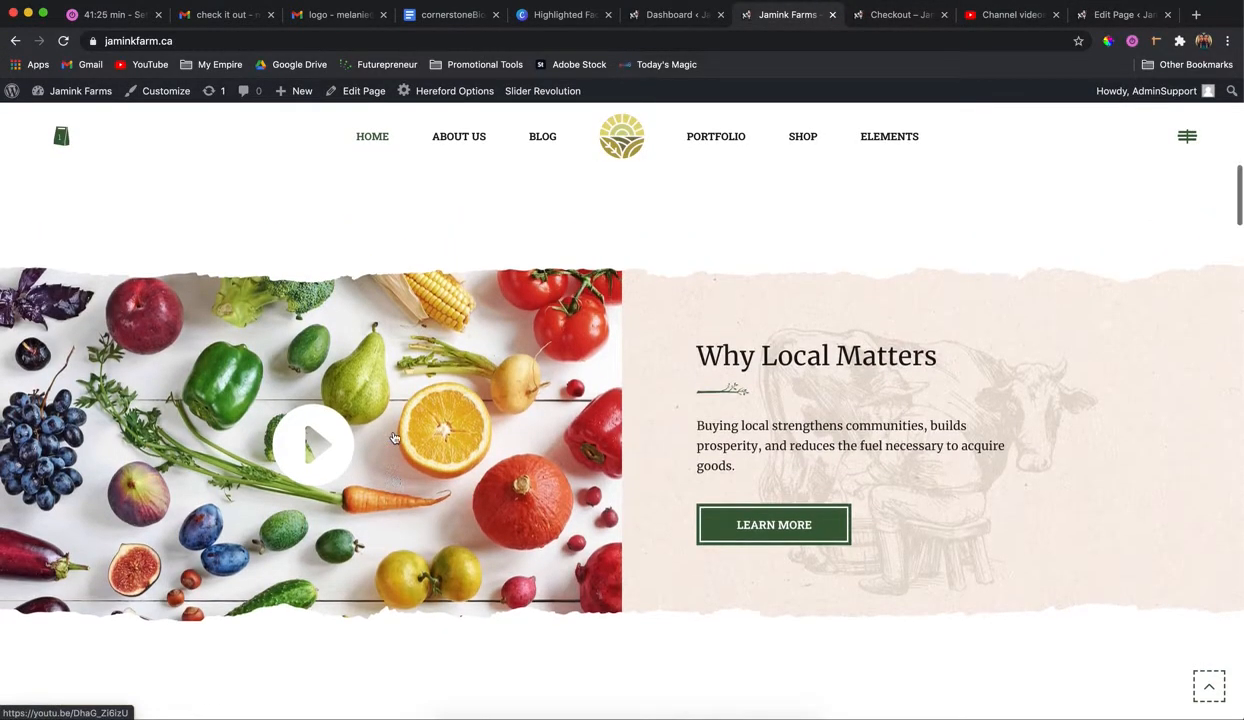
# Step: Back in the Video Button settings, set the video image to the sunset crop field picture landing-img-2.jpg from the media library
pyautogui.click(1112, 16)
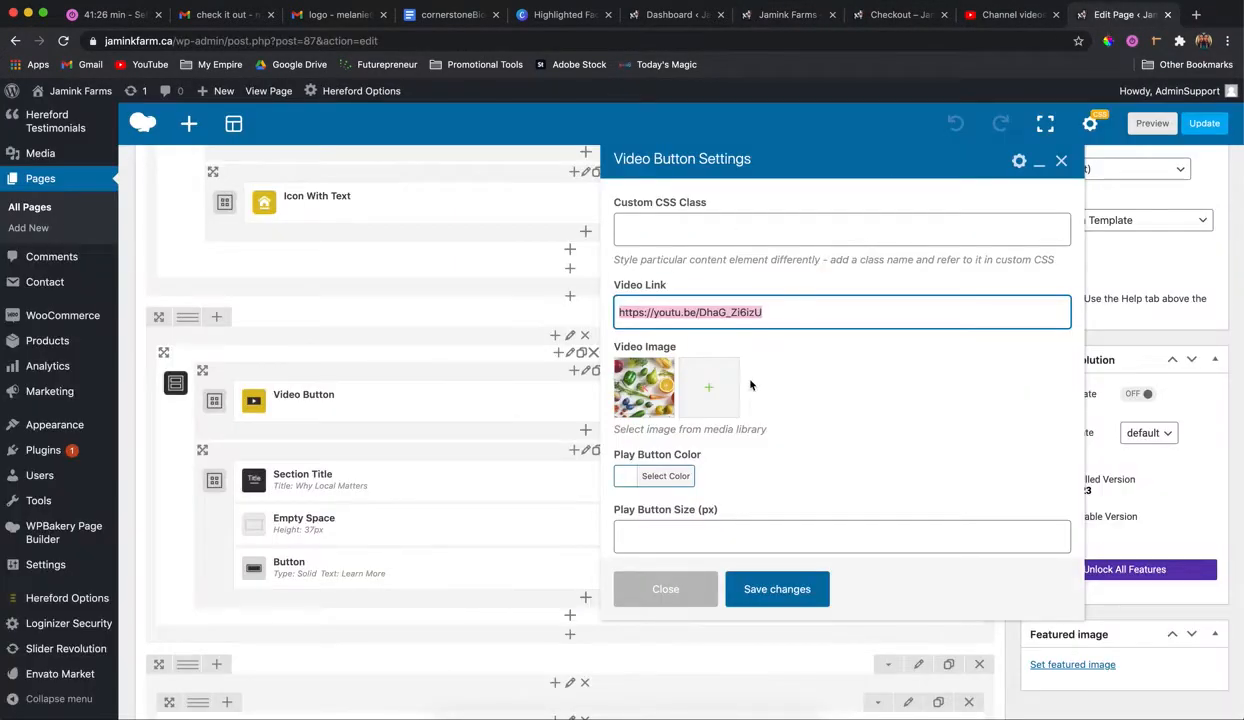
pyautogui.click(713, 386)
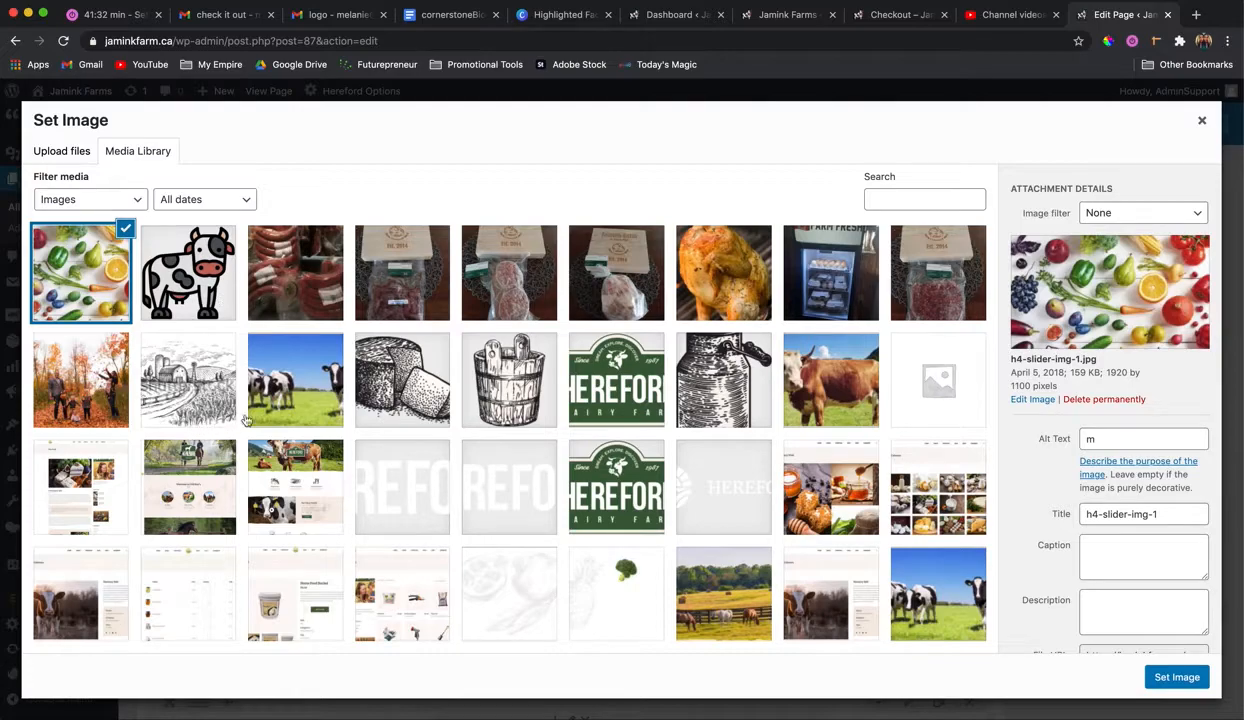
pyautogui.scroll(-1, 489, 414)
pyautogui.scroll(-5, 489, 414)
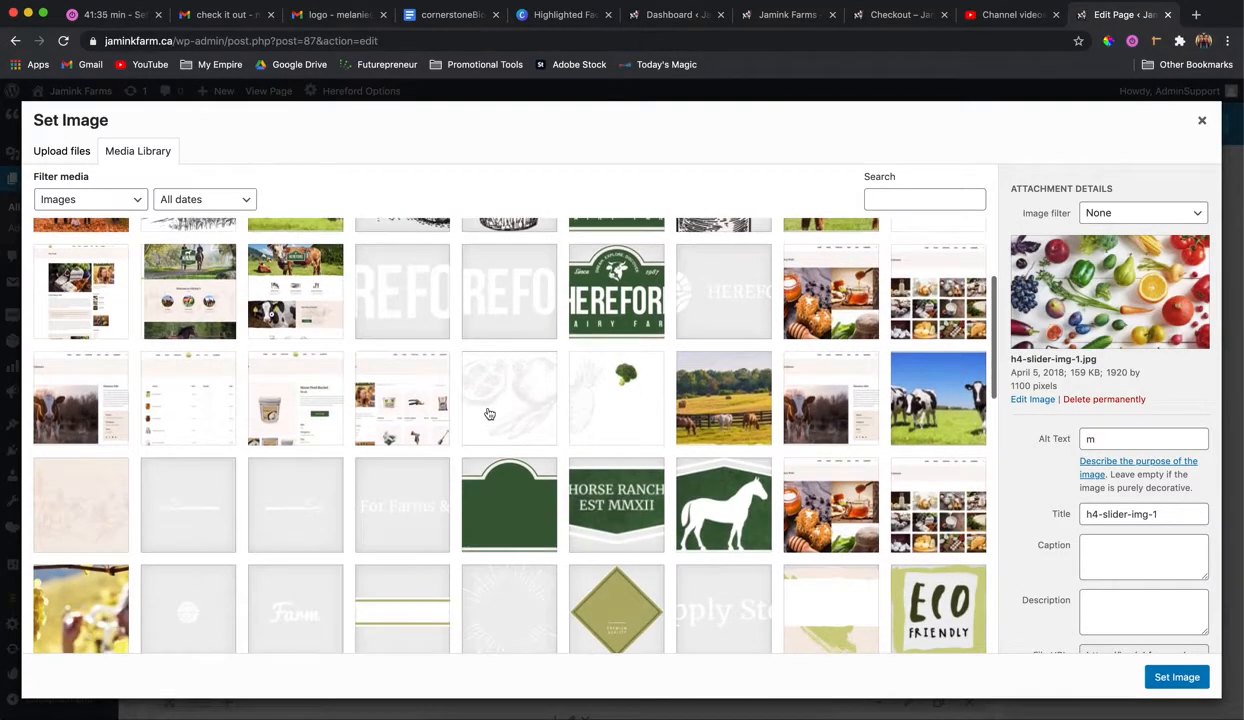
pyautogui.click(724, 348)
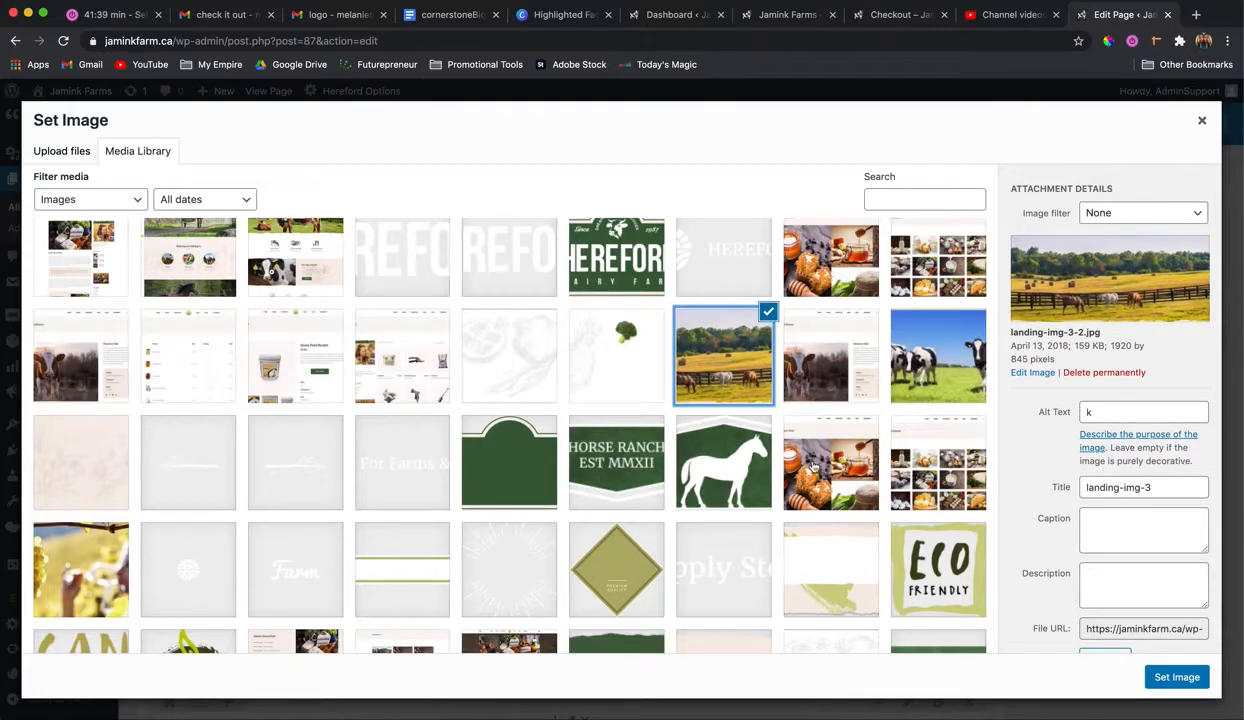
pyautogui.scroll(3, 789, 444)
pyautogui.scroll(-5, 501, 404)
pyautogui.scroll(-2, 501, 404)
pyautogui.click(374, 337)
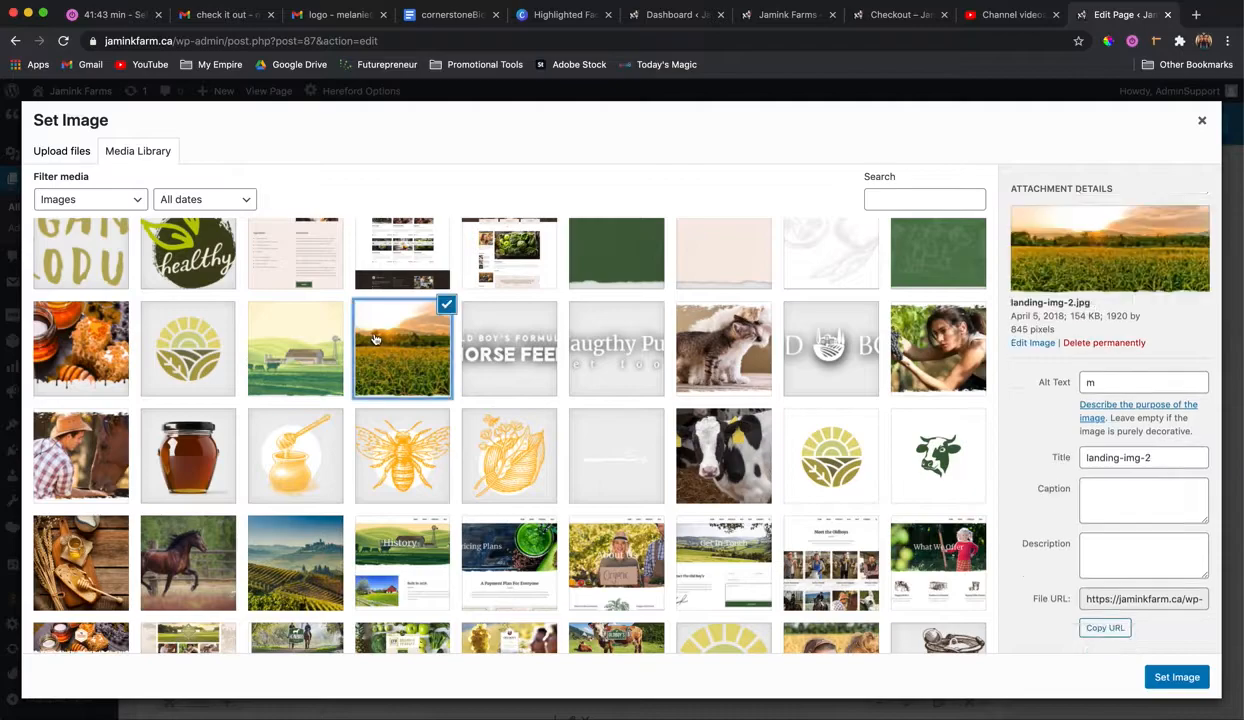
pyautogui.click(1163, 679)
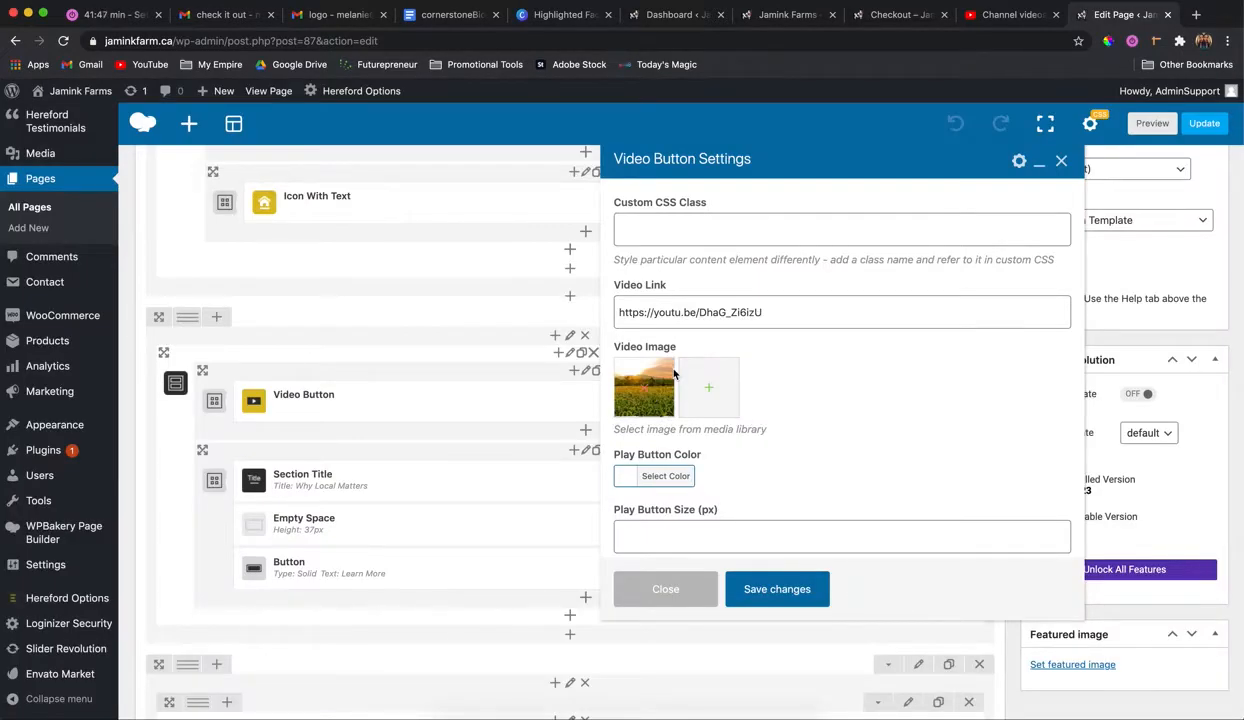
# Step: Save the Video Button settings and update the Homepage
pyautogui.click(777, 589)
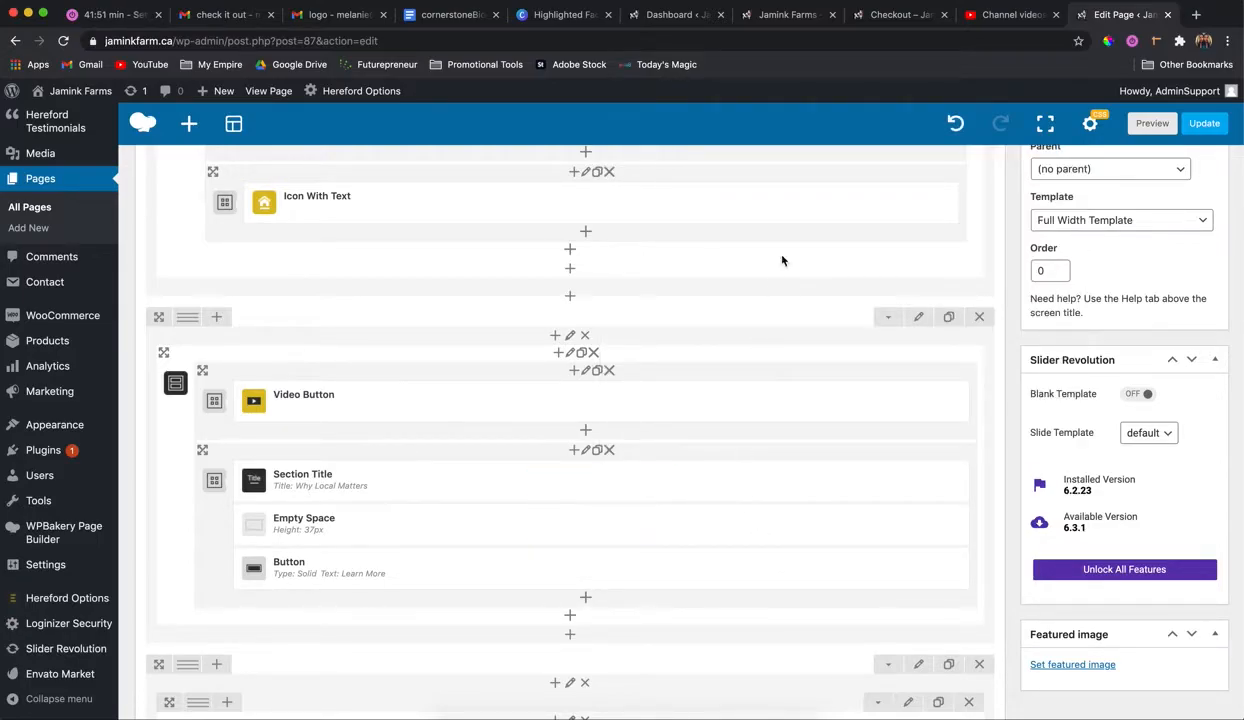
pyautogui.scroll(10, 951, 249)
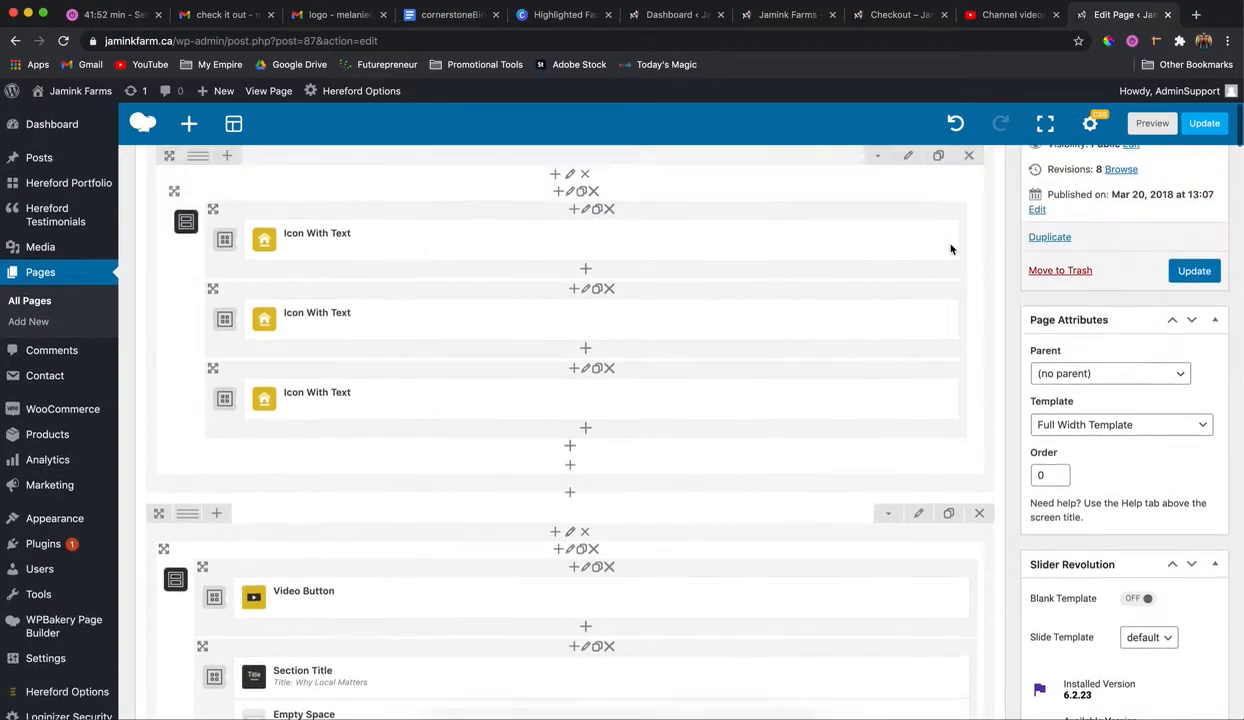
pyautogui.click(1195, 347)
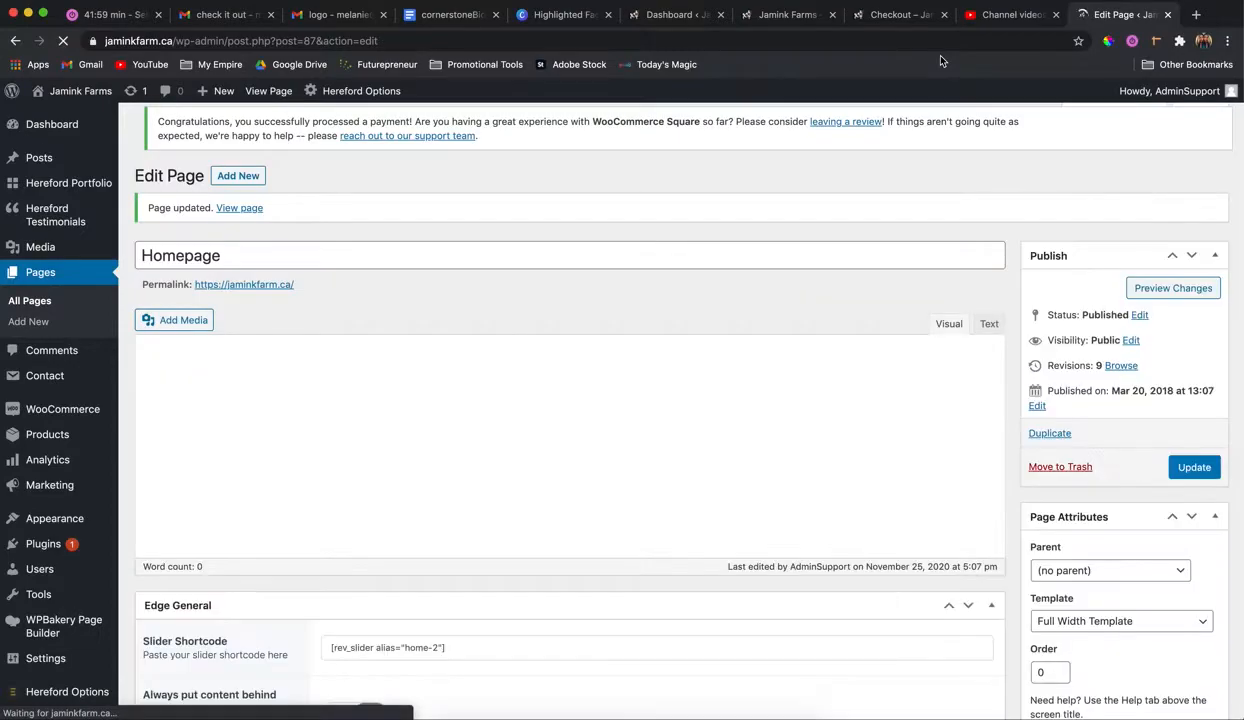
# Step: Reload the live homepage and check the video's new cover image beside Why Local Matters
pyautogui.click(797, 16)
pyautogui.moveTo(686, 275)
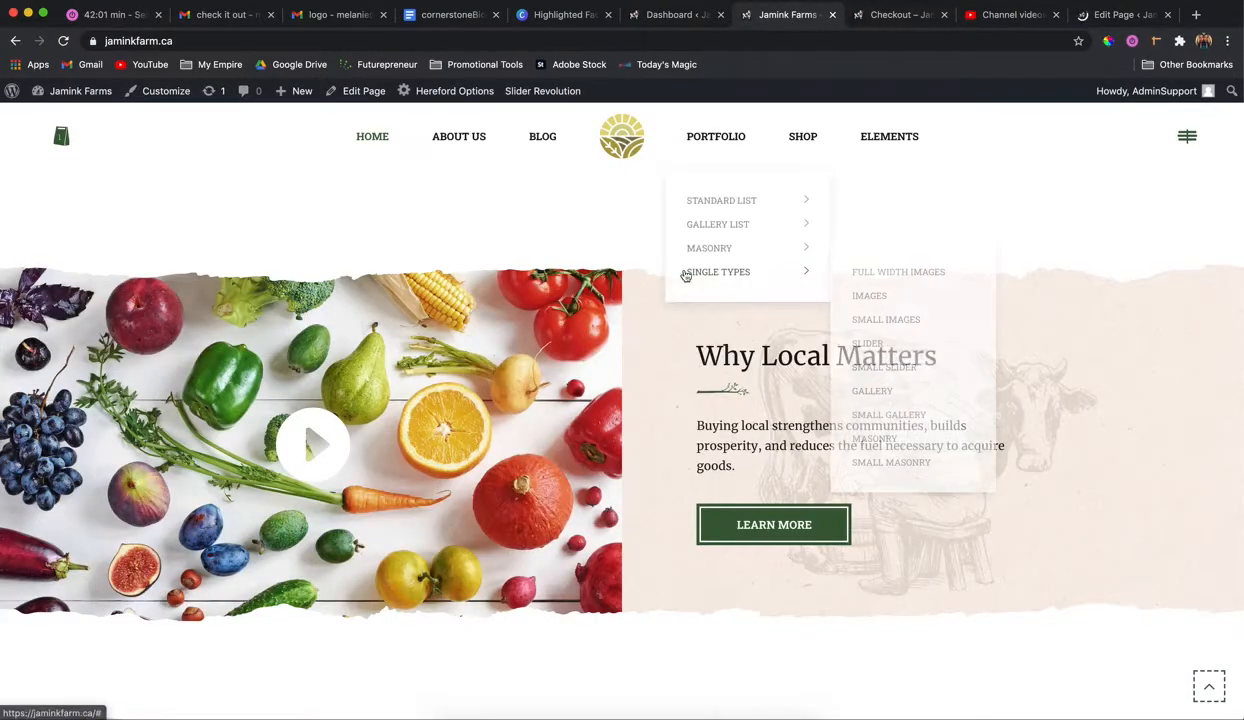
pyautogui.press('super+r')
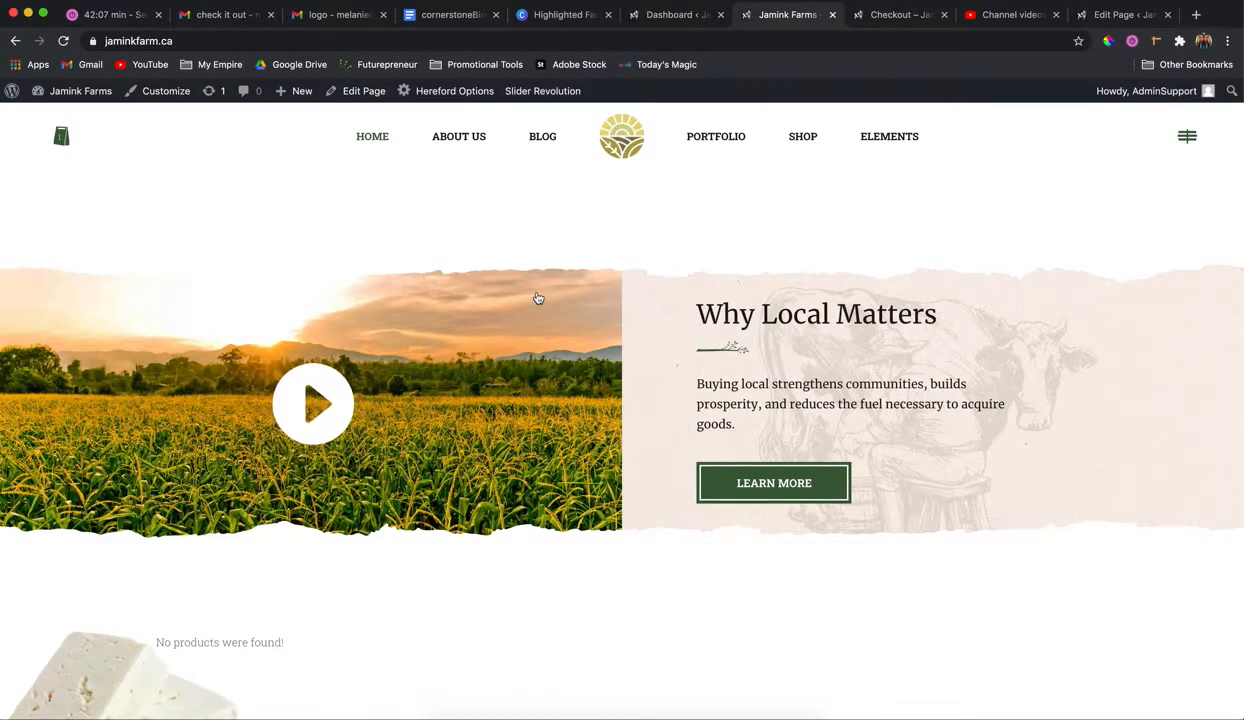
pyautogui.scroll(3, 537, 298)
pyautogui.scroll(-2, 537, 298)
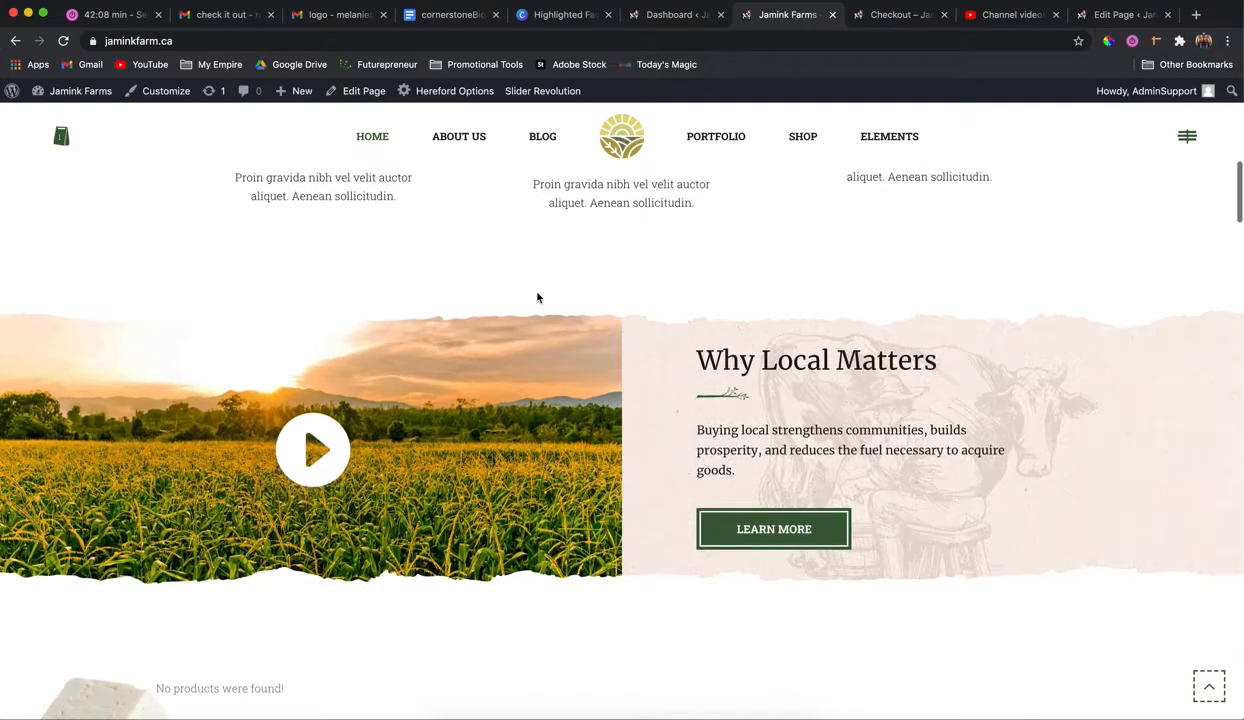
# Step: Review the product list and counter sections below Why Local Matters on the live homepage
pyautogui.scroll(-3, 537, 298)
pyautogui.scroll(-5, 537, 298)
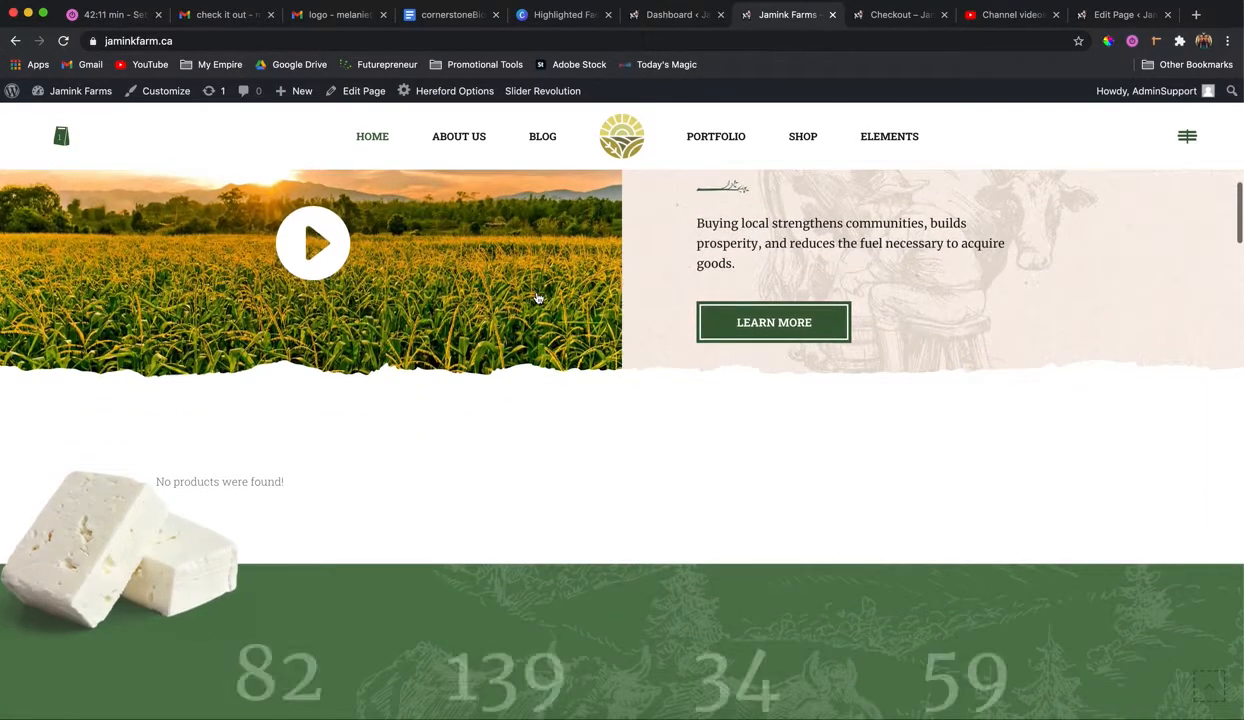
pyautogui.scroll(-2, 537, 298)
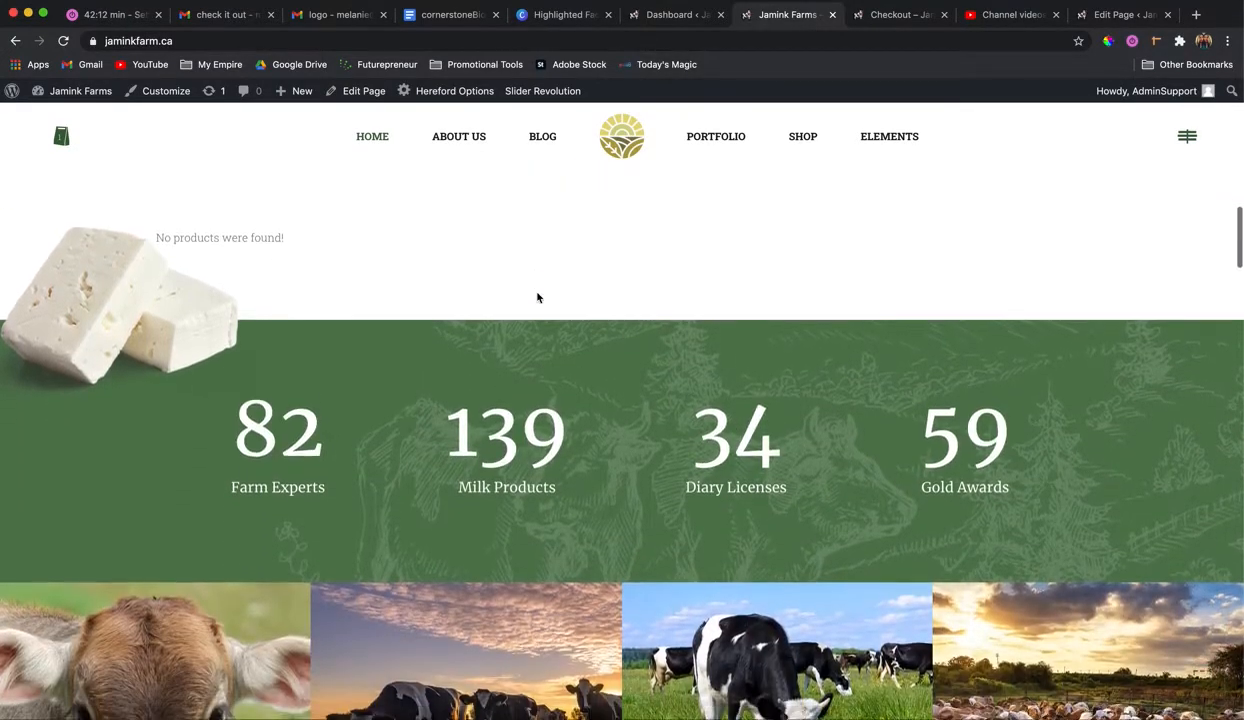
pyautogui.scroll(2, 537, 298)
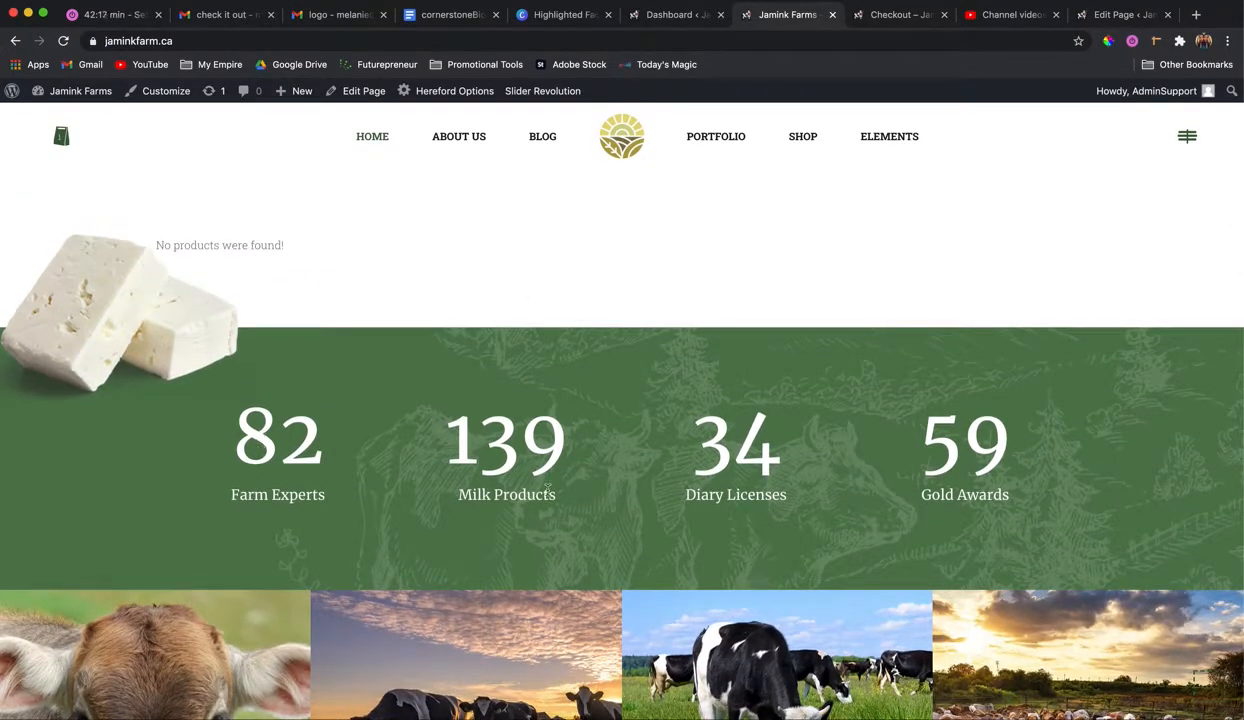
# Step: In the Homepage editor, set the first Counter's digit to 5 and its title to Generations
pyautogui.click(671, 16)
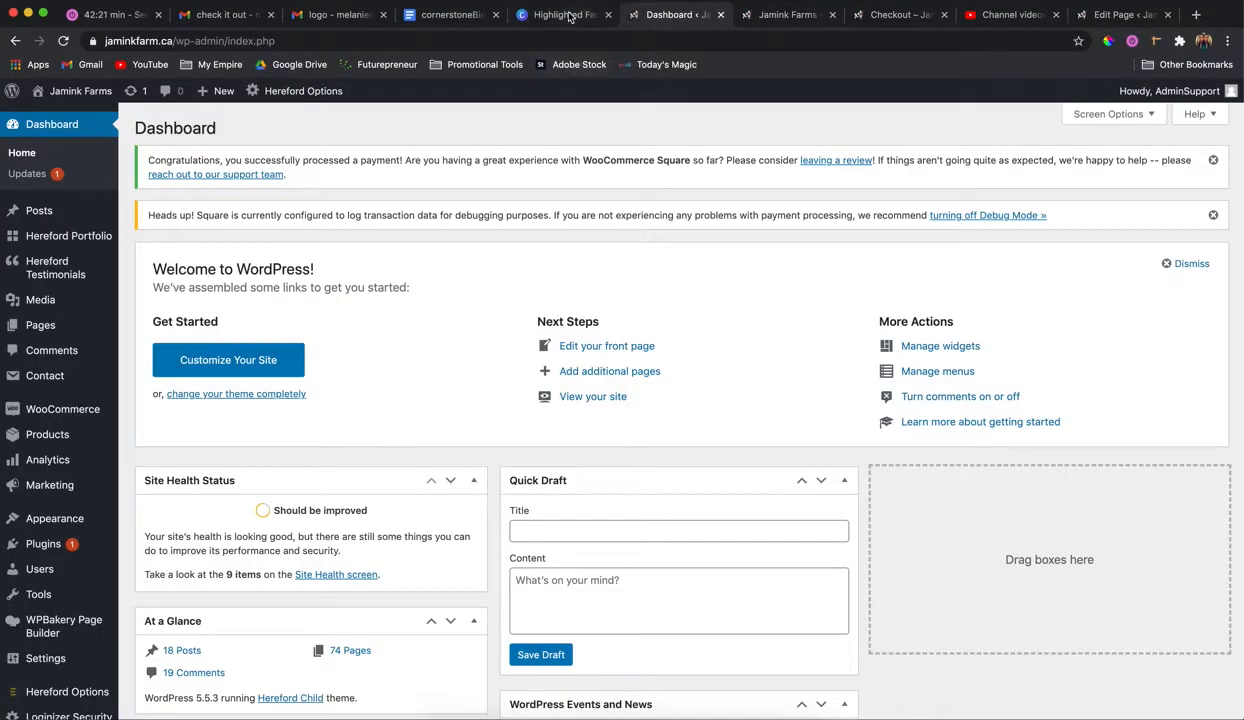
pyautogui.click(1115, 14)
pyautogui.scroll(-8, 531, 435)
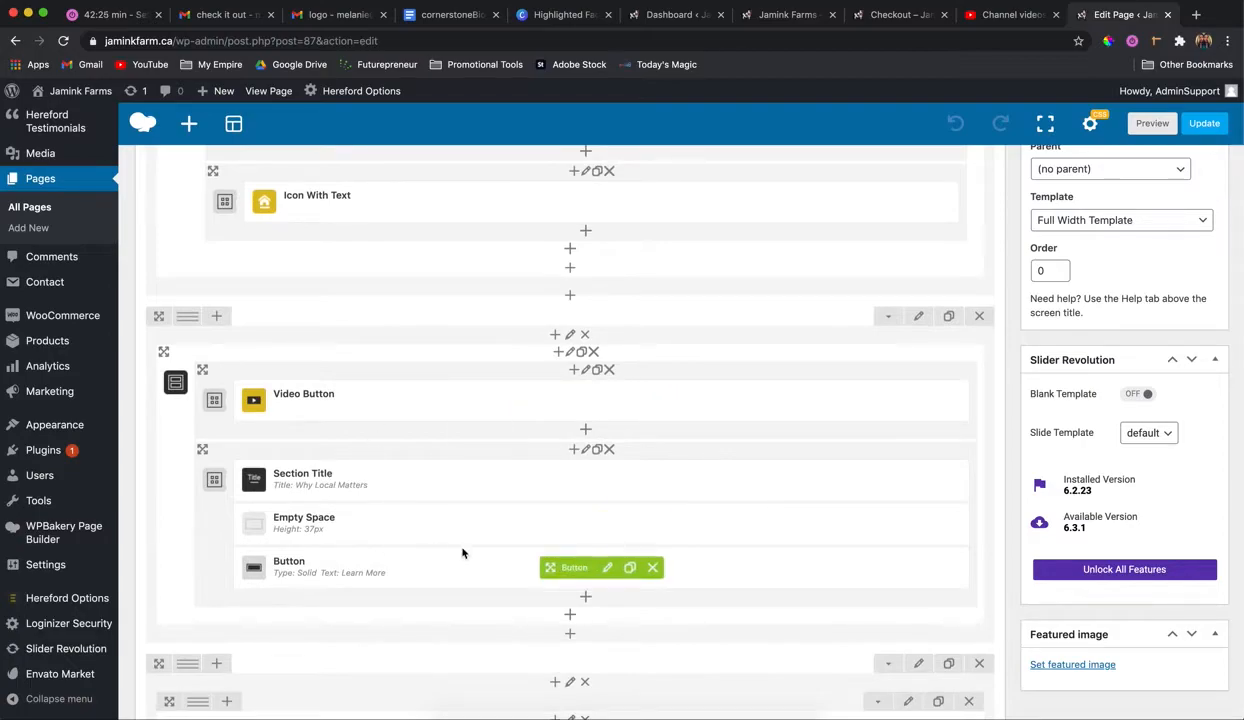
pyautogui.scroll(-5, 461, 553)
pyautogui.scroll(-2, 350, 450)
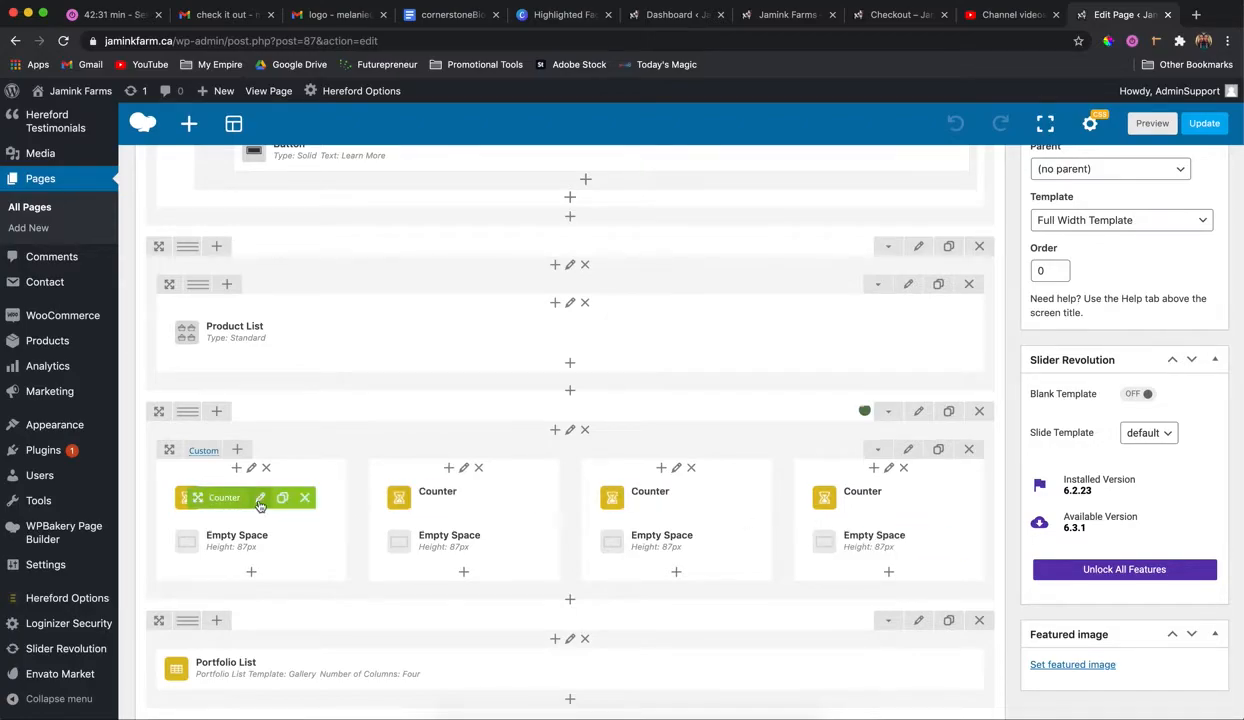
pyautogui.click(260, 503)
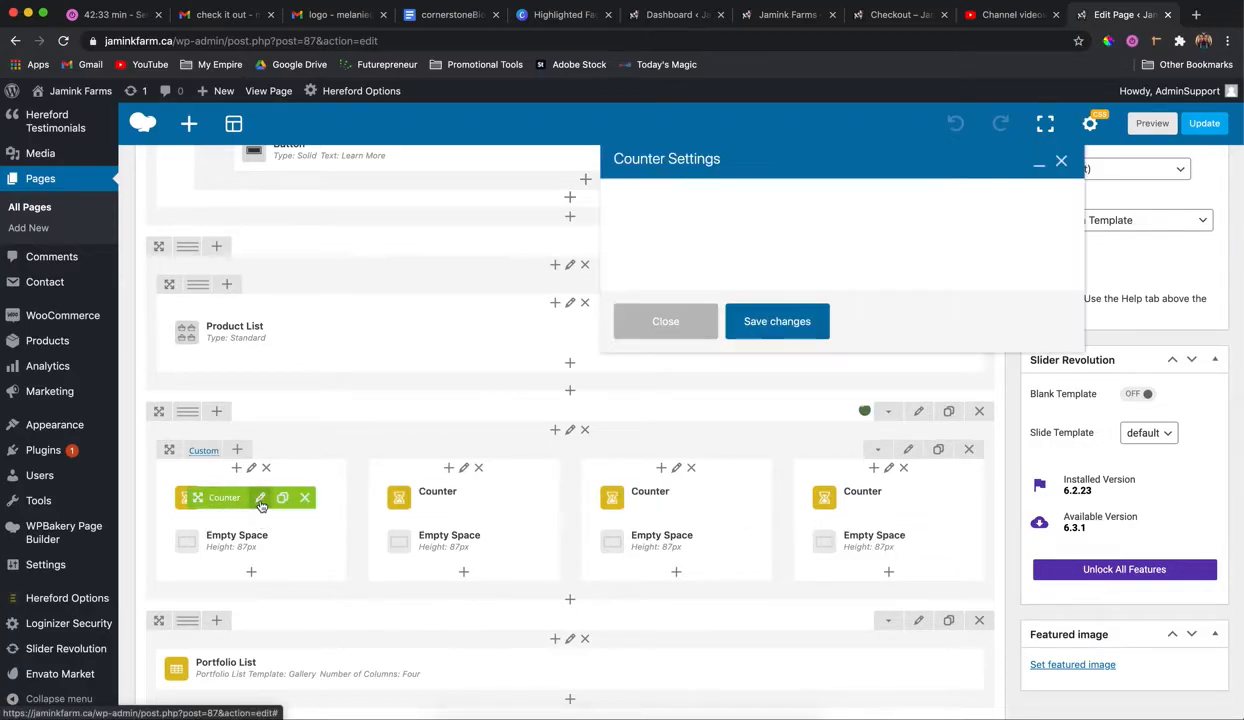
pyautogui.click(655, 375)
pyautogui.moveTo(655, 375); pyautogui.dragTo(619, 375)
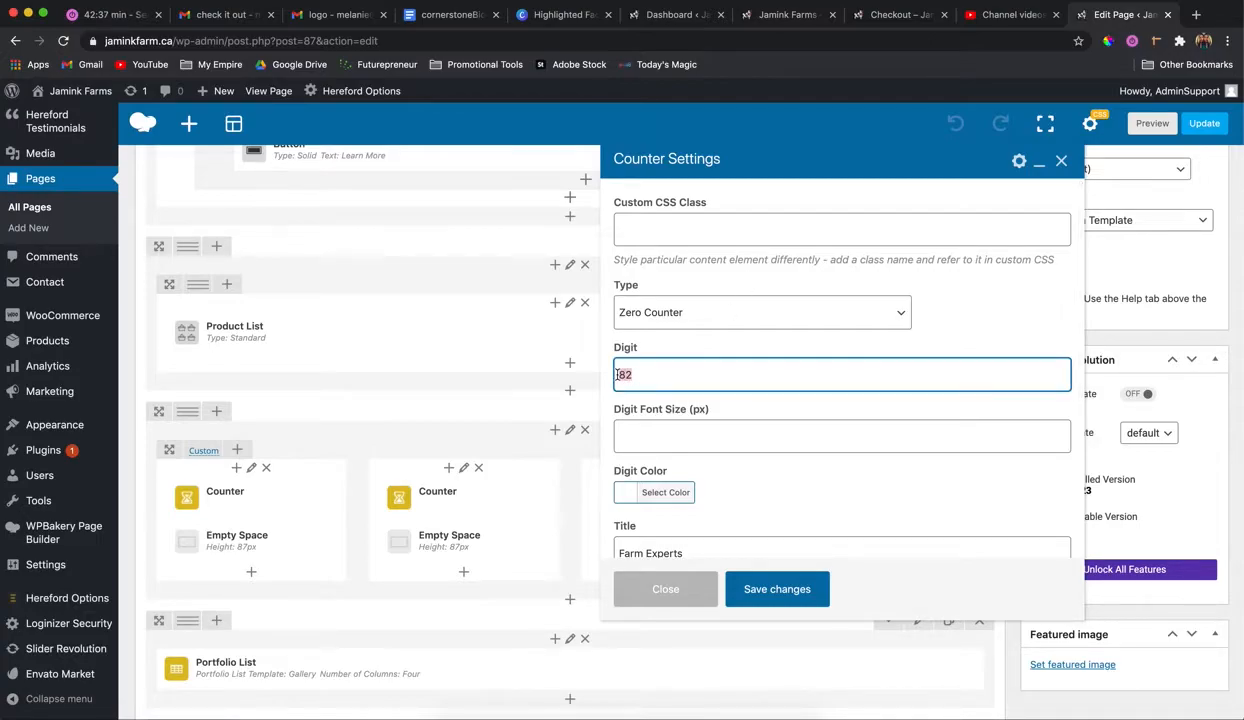
pyautogui.write('5')
pyautogui.scroll(-3, 741, 418)
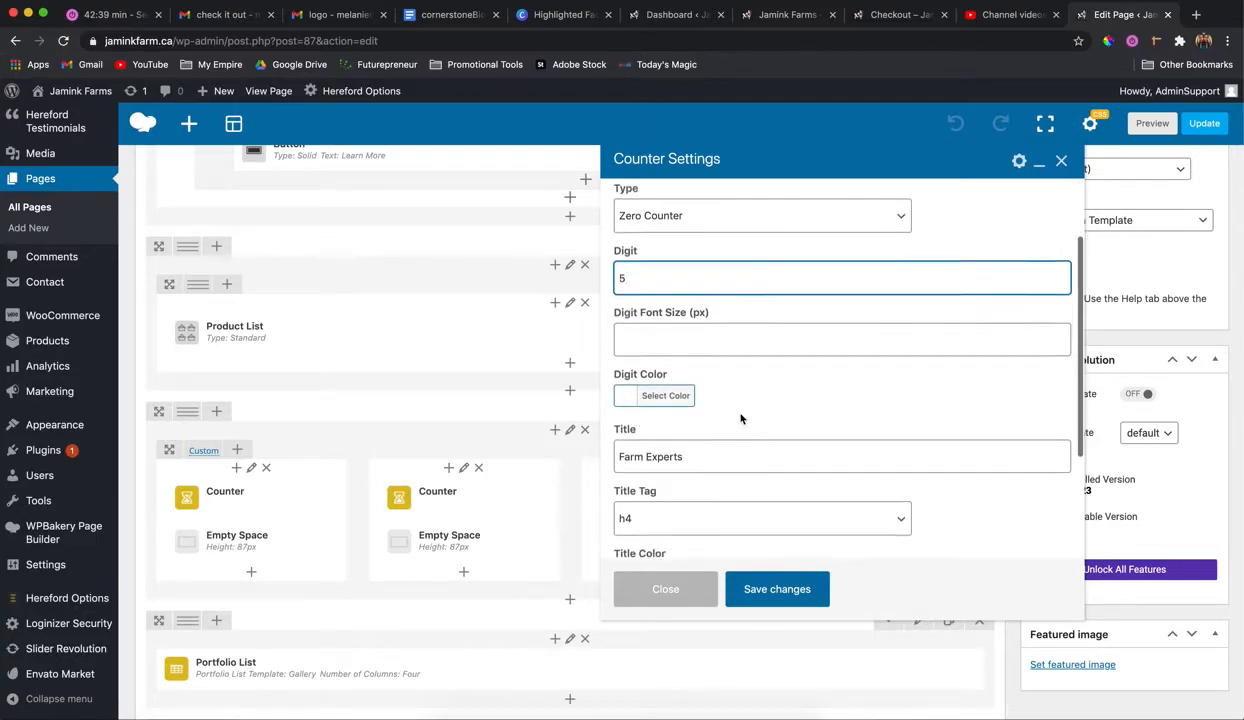
pyautogui.moveTo(697, 431); pyautogui.dragTo(618, 432)
pyautogui.write('Generations')
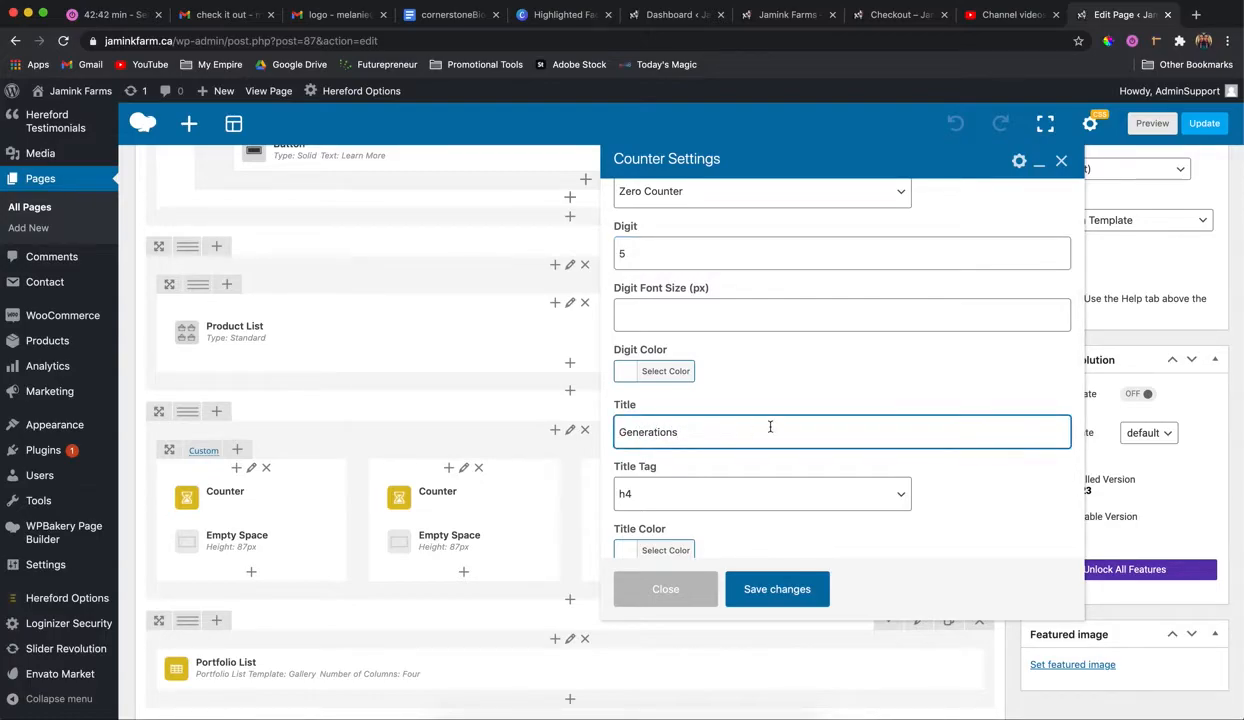
# Step: Enter the test text "I wonder where this will show up?" in the first Counter's Text field
pyautogui.scroll(-3, 770, 427)
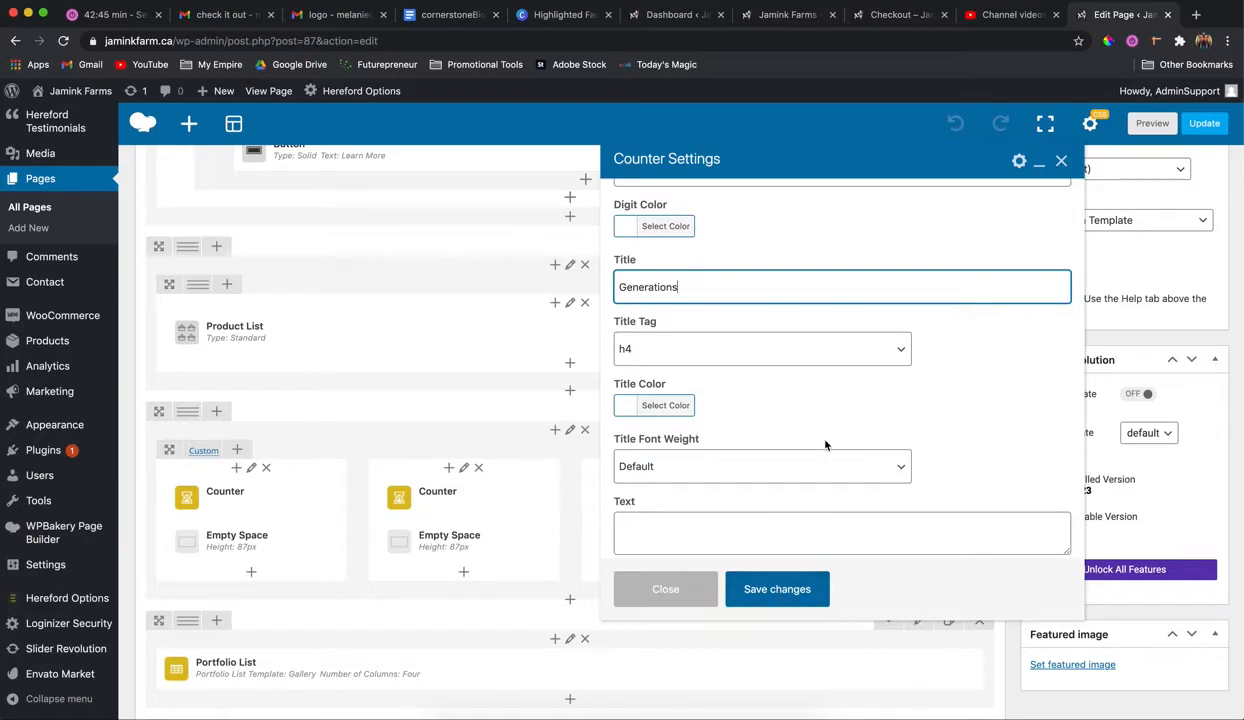
pyautogui.click(770, 544)
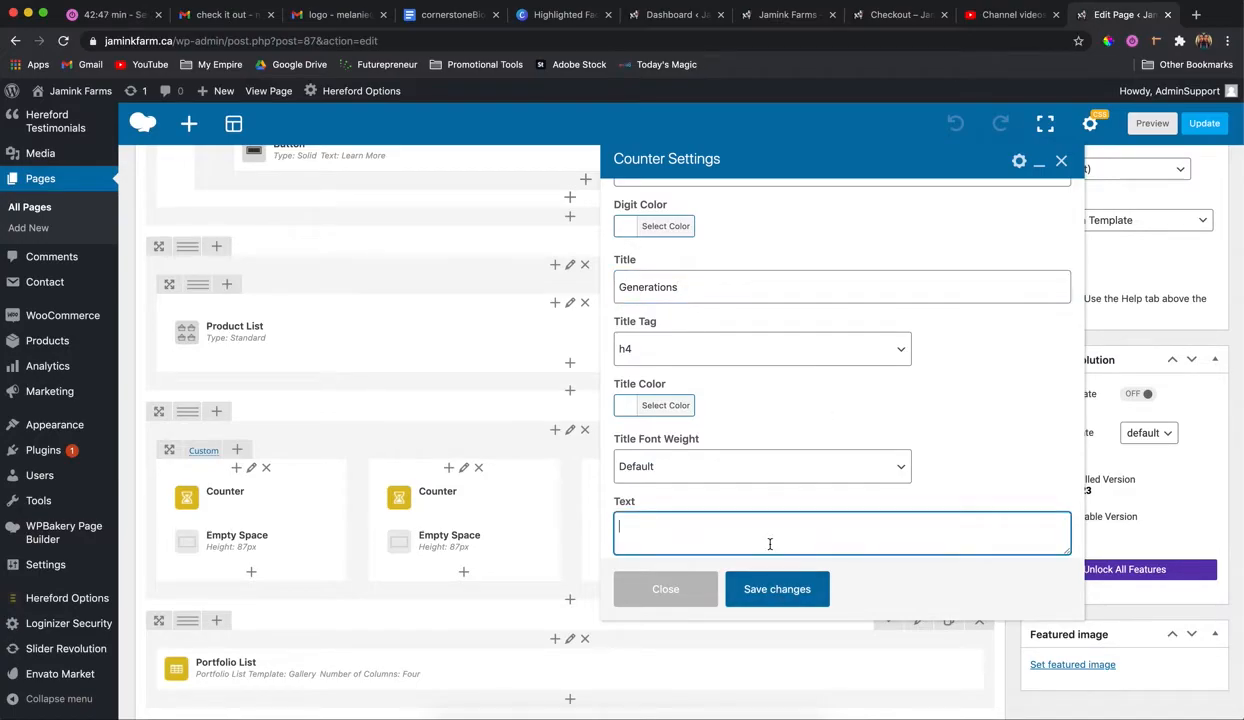
pyautogui.write('I wo')
pyautogui.write('l show up?')
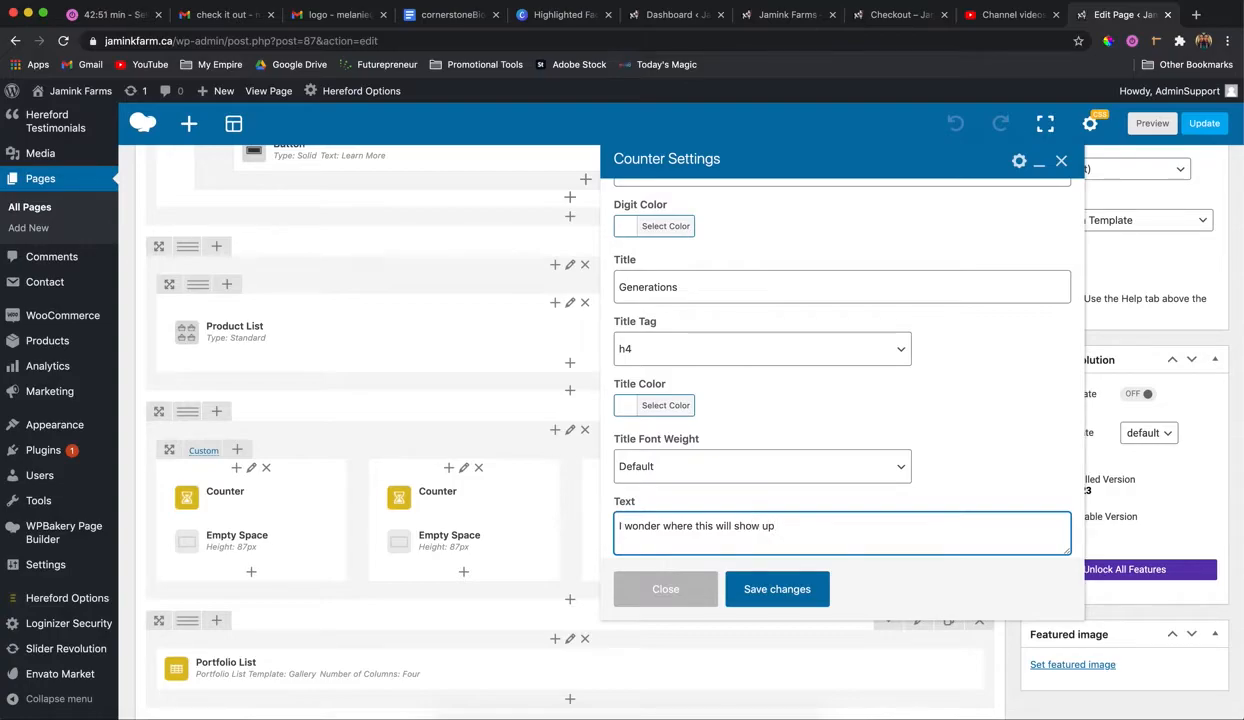
# Step: Save the first Counter's settings and update the Homepage
pyautogui.click(777, 589)
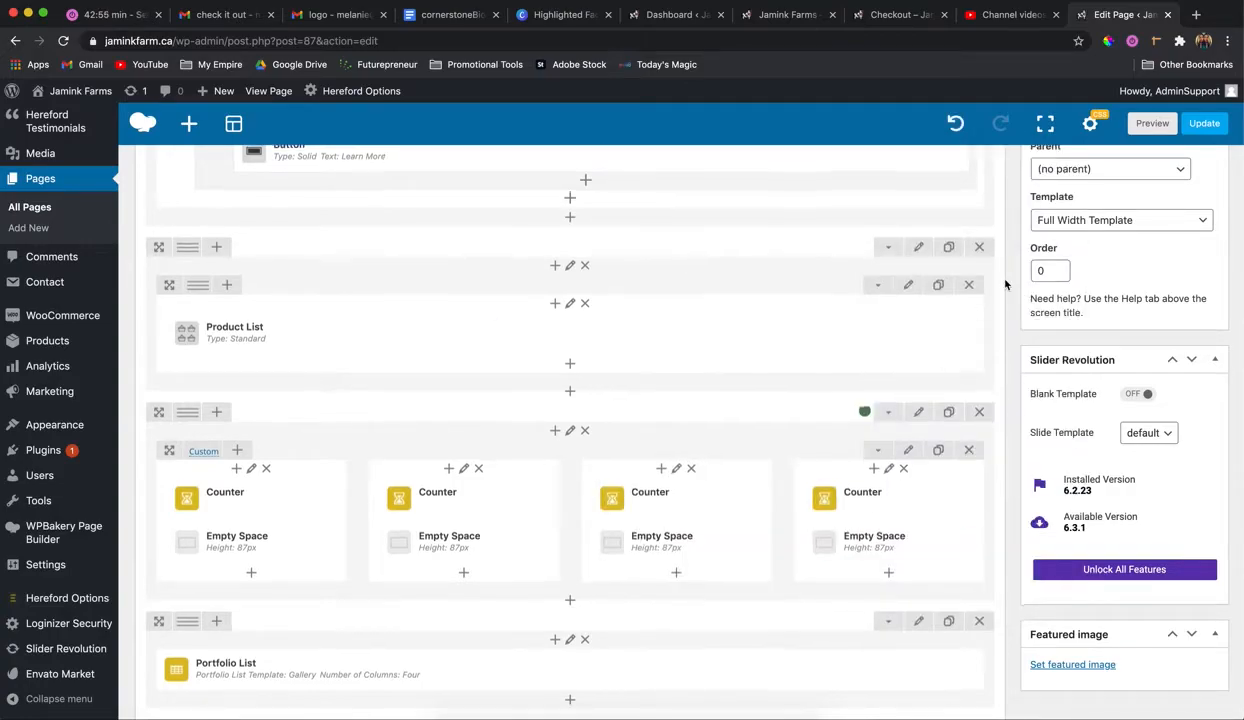
pyautogui.scroll(5, 1005, 283)
pyautogui.click(1192, 347)
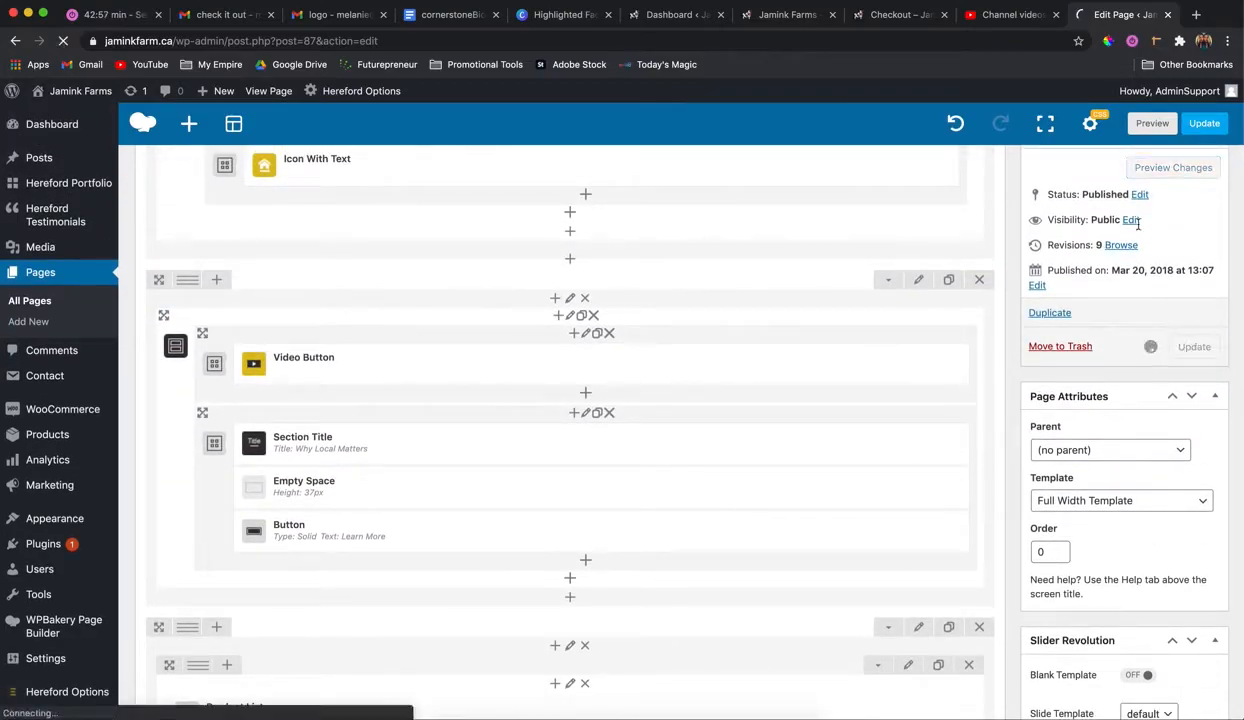
# Step: Reload the live homepage once the page update has finished and check the first counter
pyautogui.click(785, 14)
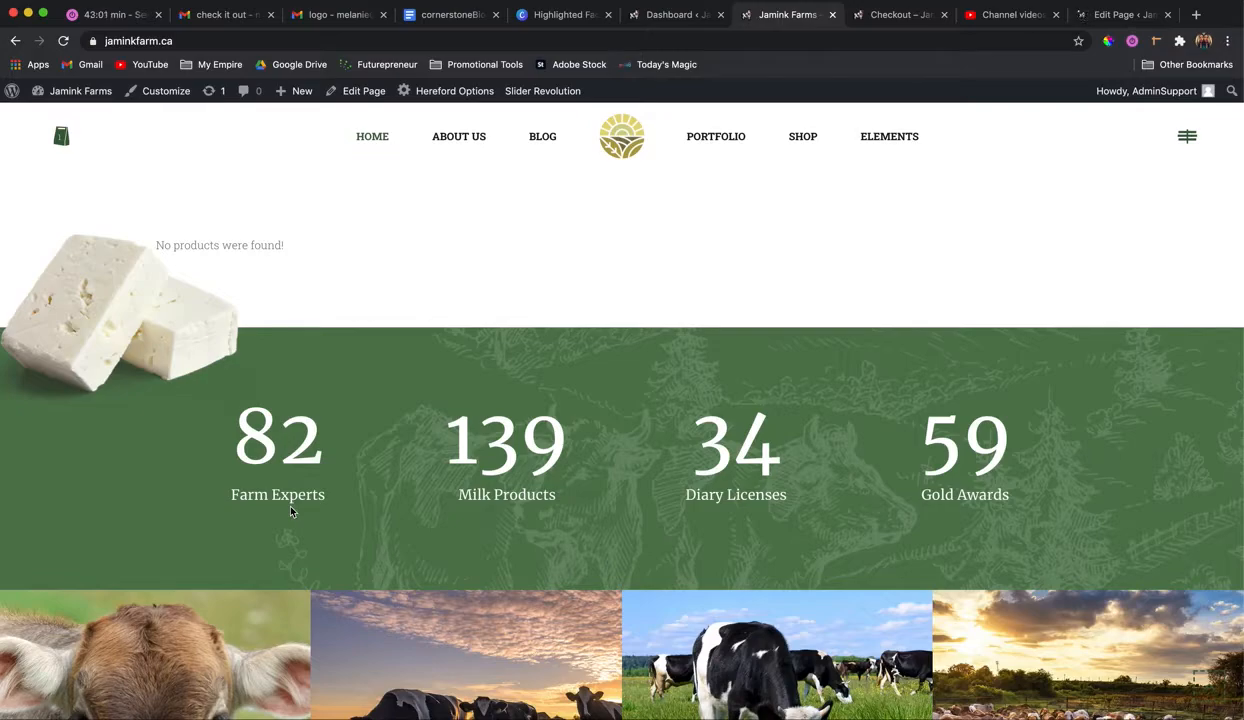
pyautogui.click(1115, 14)
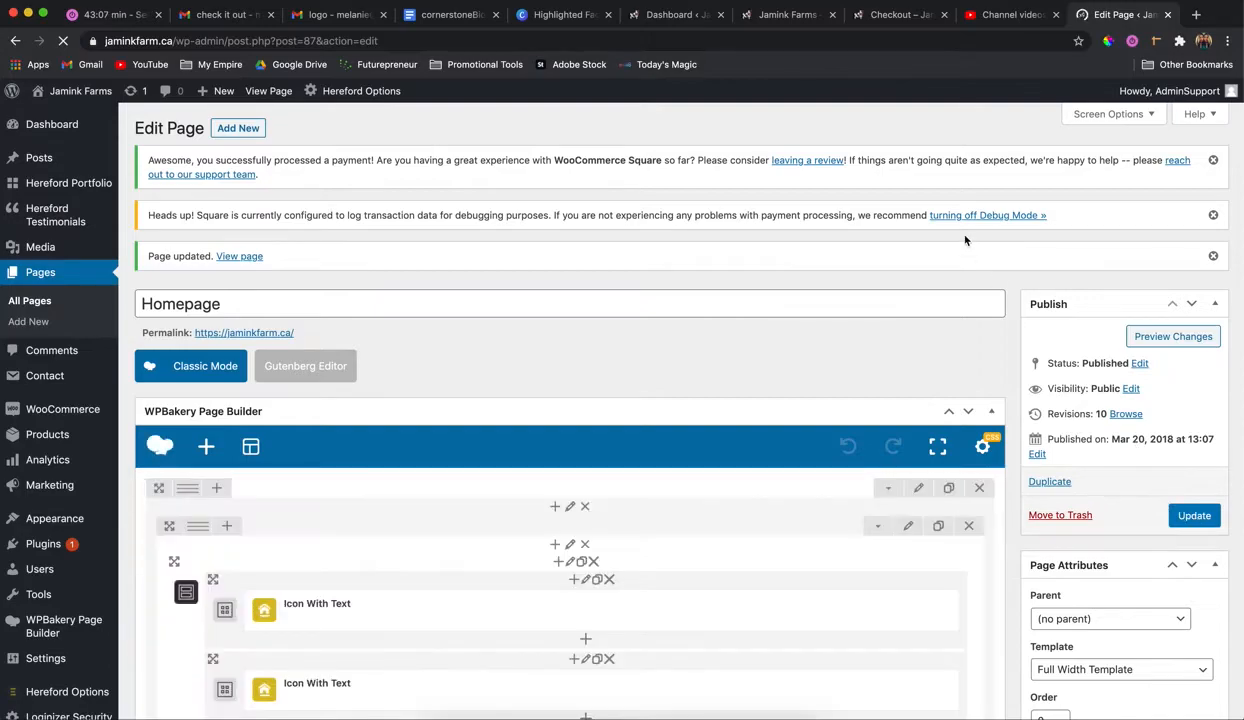
pyautogui.click(772, 17)
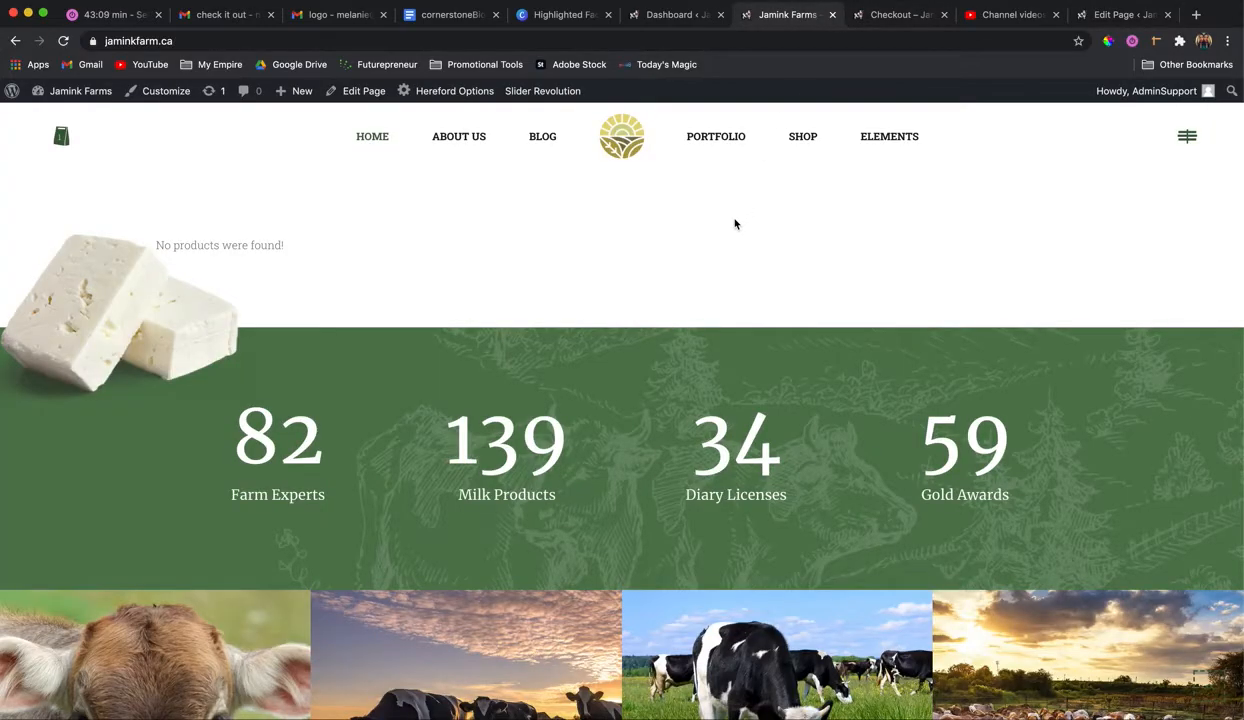
pyautogui.press('super+r')
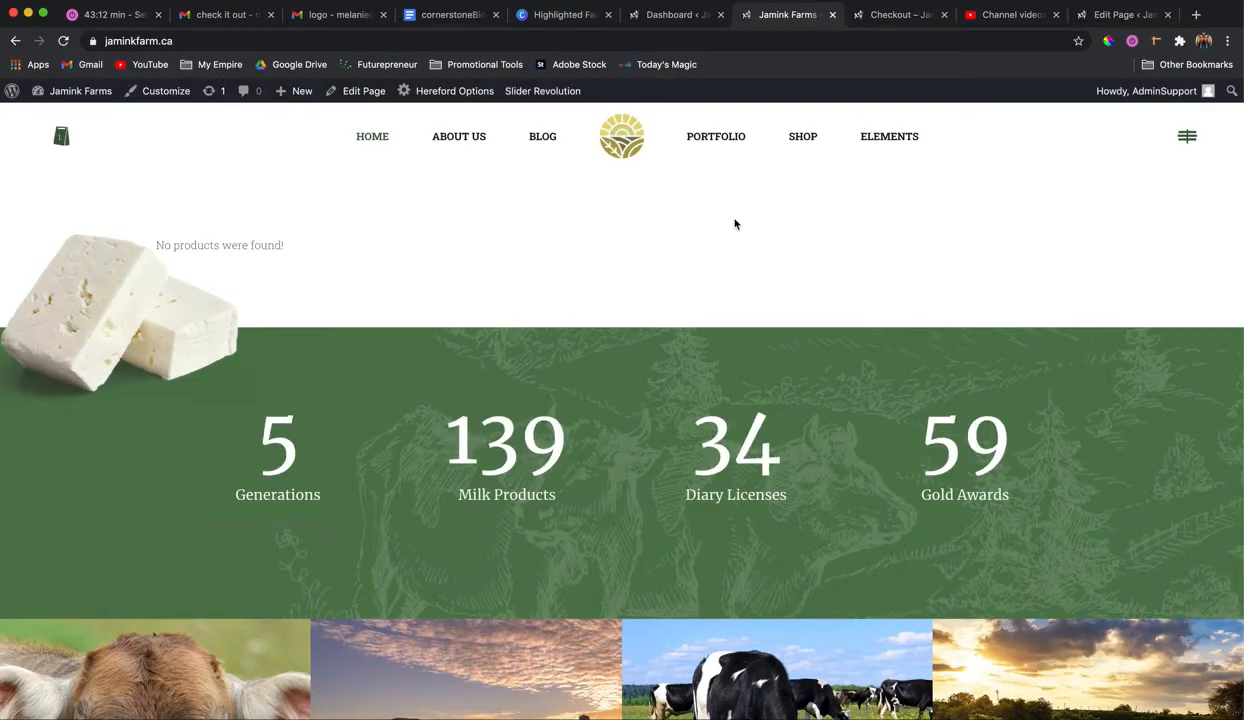
pyautogui.scroll(-2, 378, 513)
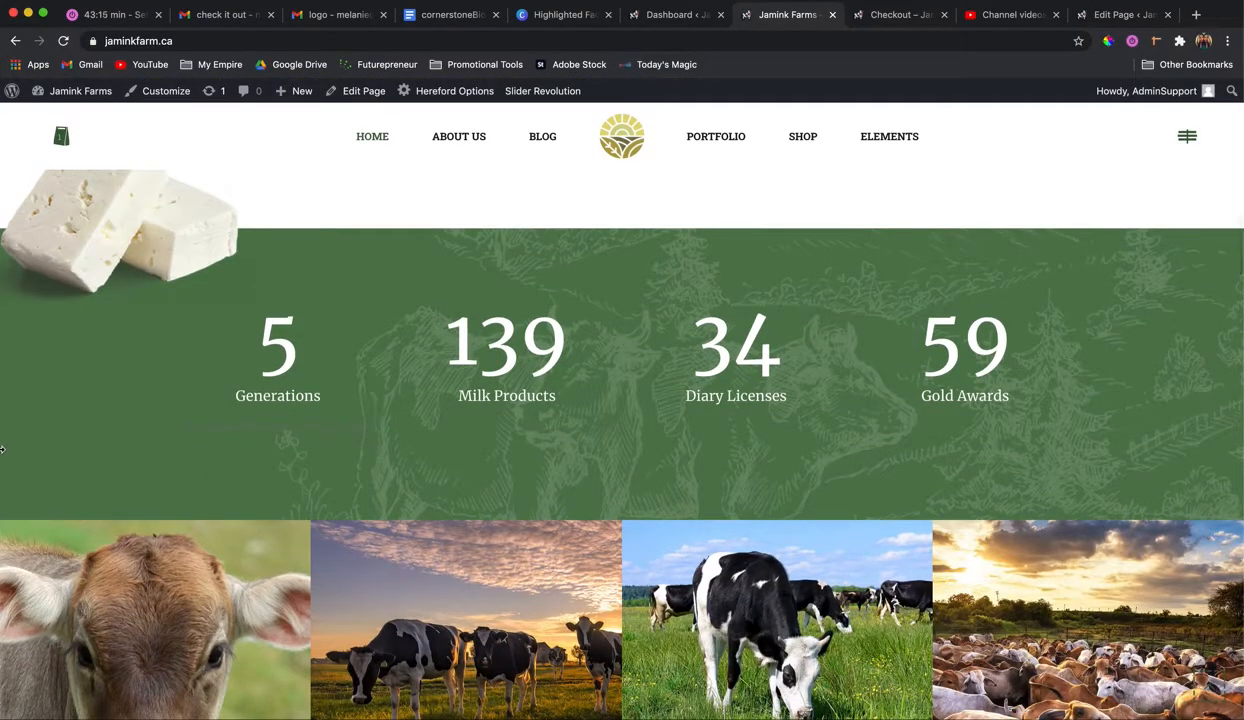
# Step: Try a narrower browser window, restore its width, and highlight the faint test text under Generations to read it
pyautogui.moveTo(2, 442); pyautogui.dragTo(409, 472)
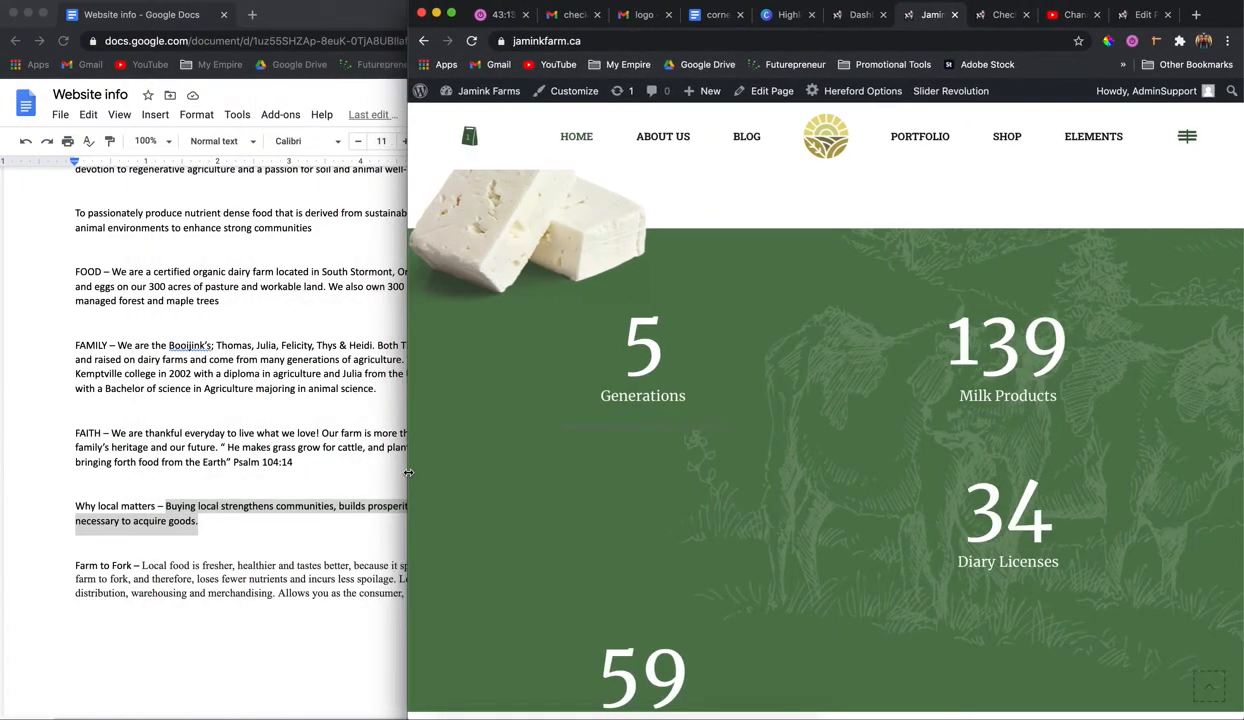
pyautogui.moveTo(550, 431); pyautogui.dragTo(743, 430)
pyautogui.doubleClick(734, 428)
pyautogui.click(528, 438)
pyautogui.moveTo(409, 415); pyautogui.dragTo(12, 416)
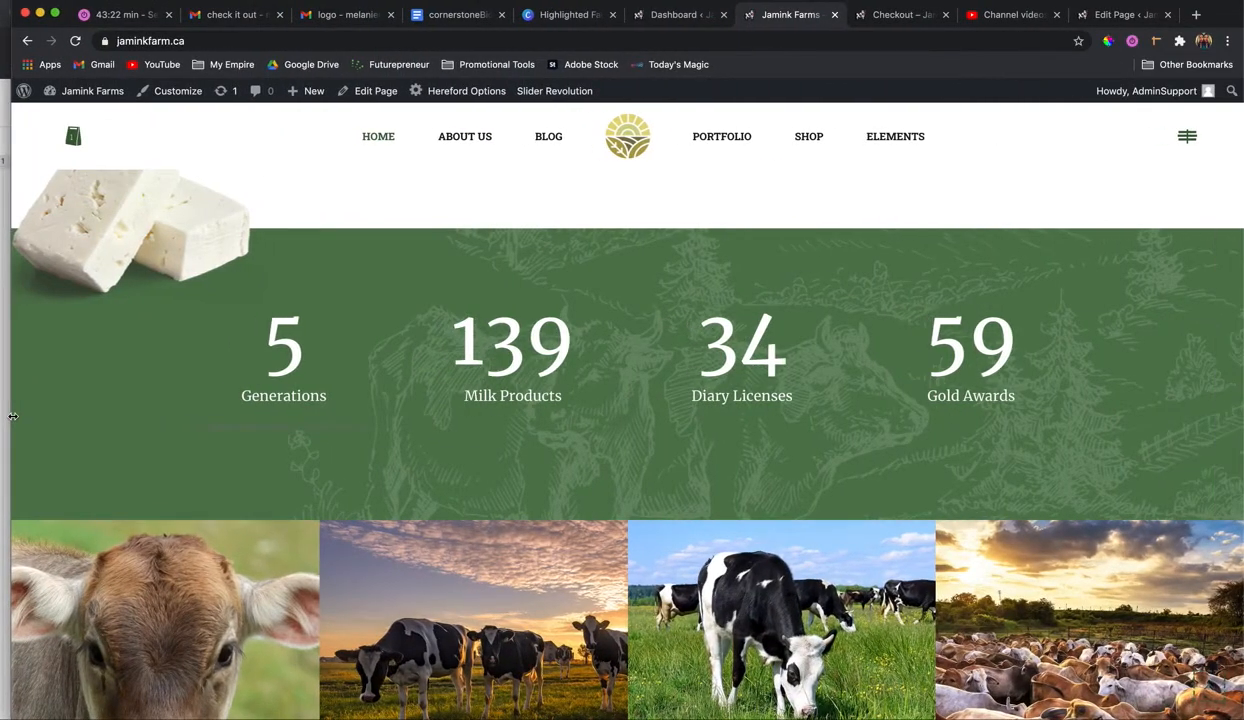
pyautogui.moveTo(201, 426); pyautogui.dragTo(367, 412)
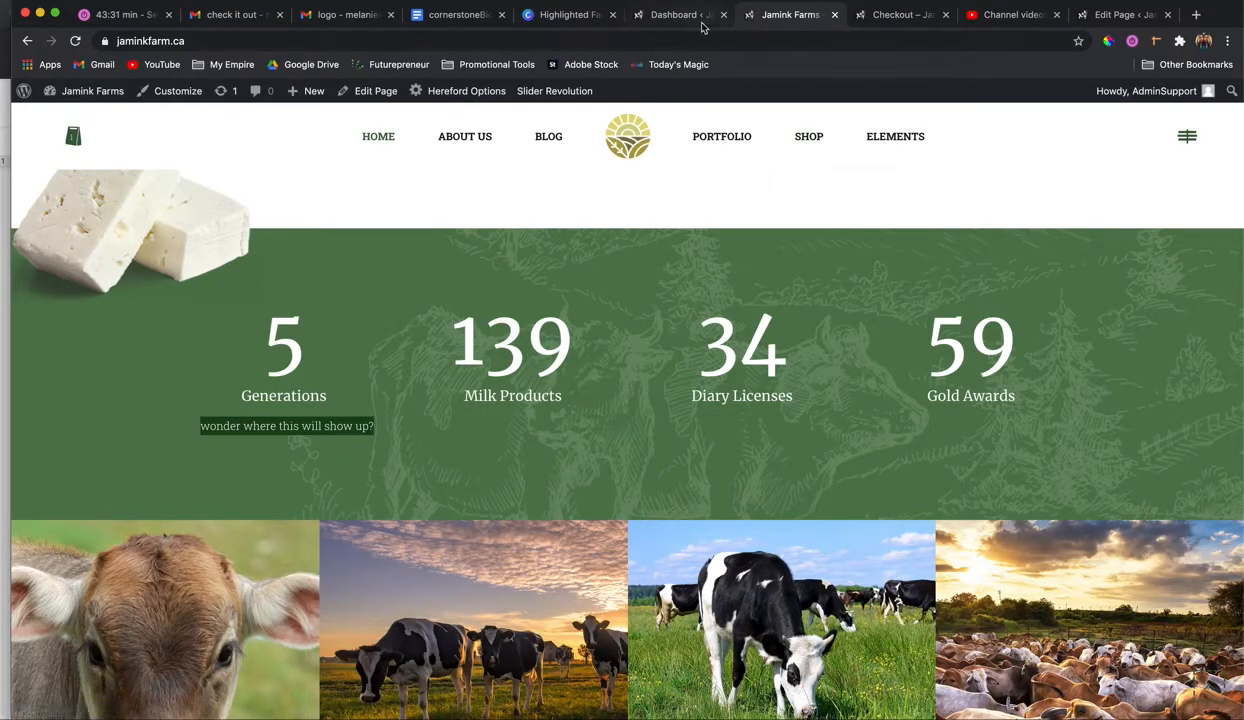
# Step: Clear the first Counter's Text field in the Homepage editor, save its settings and update the page
pyautogui.click(1107, 19)
pyautogui.scroll(-15, 318, 664)
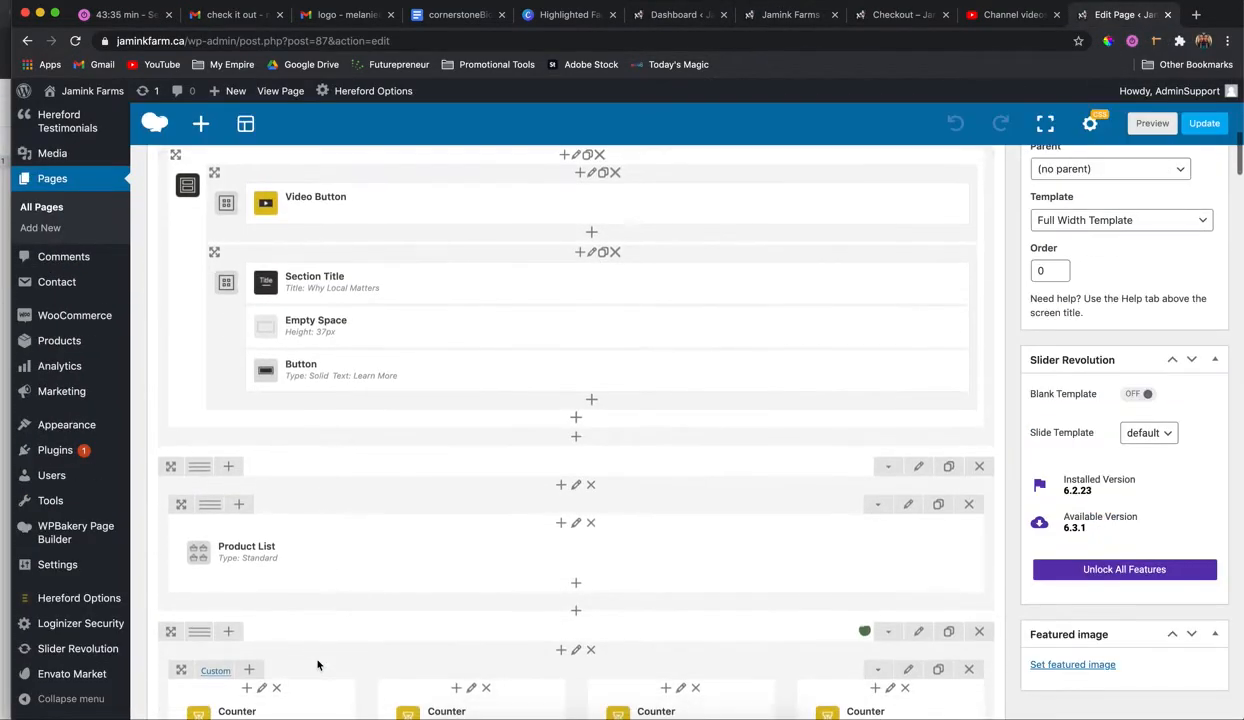
pyautogui.scroll(-1, 350, 537)
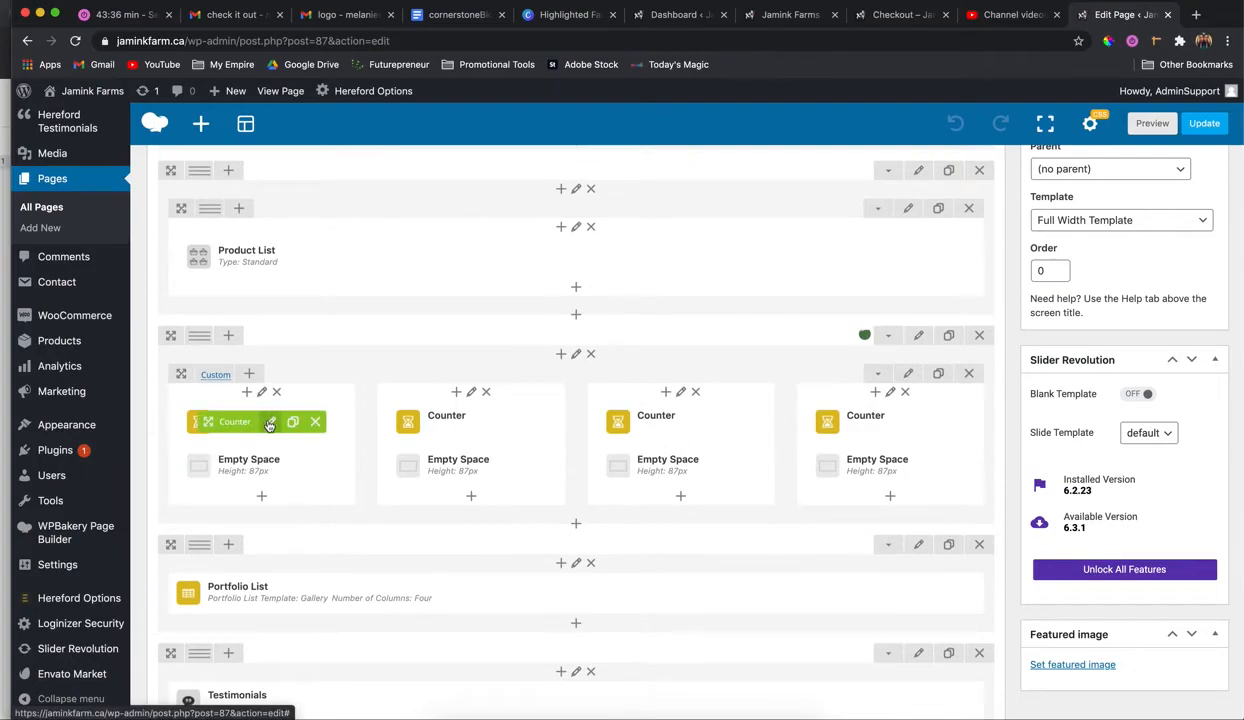
pyautogui.click(262, 410)
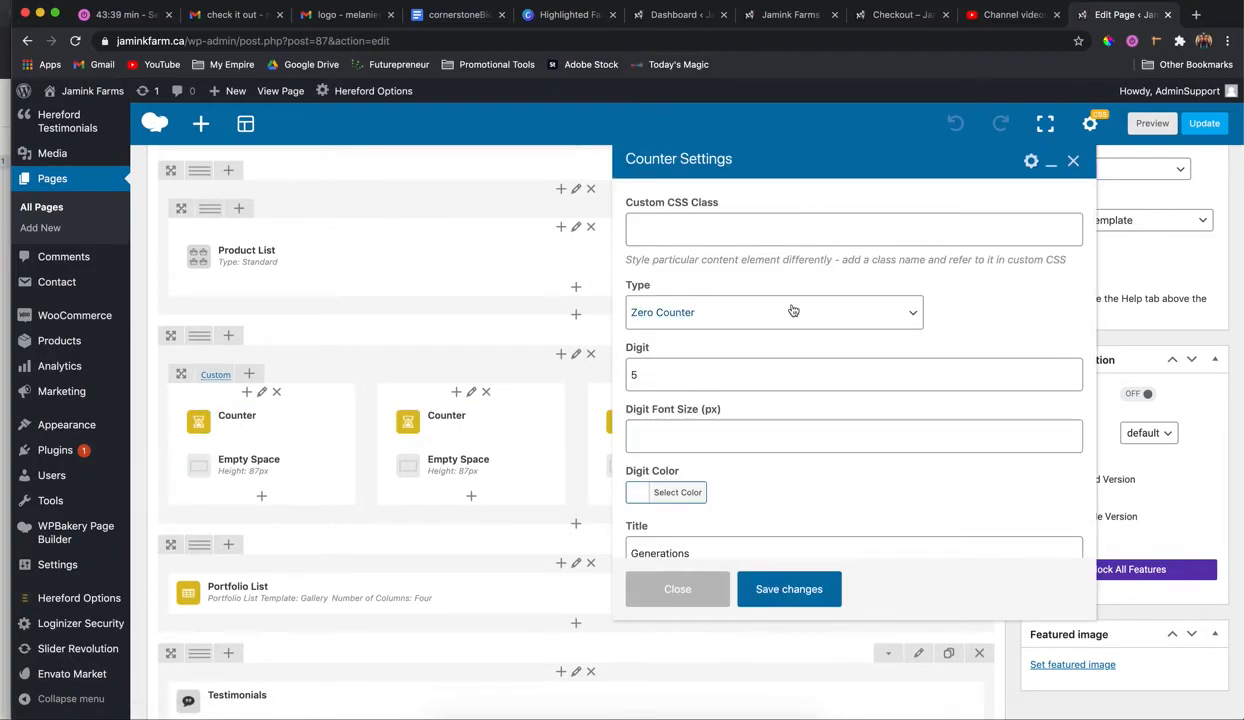
pyautogui.scroll(-5, 797, 313)
pyautogui.scroll(-5, 793, 310)
pyautogui.moveTo(793, 470); pyautogui.dragTo(629, 470)
pyautogui.press('BackSpace')
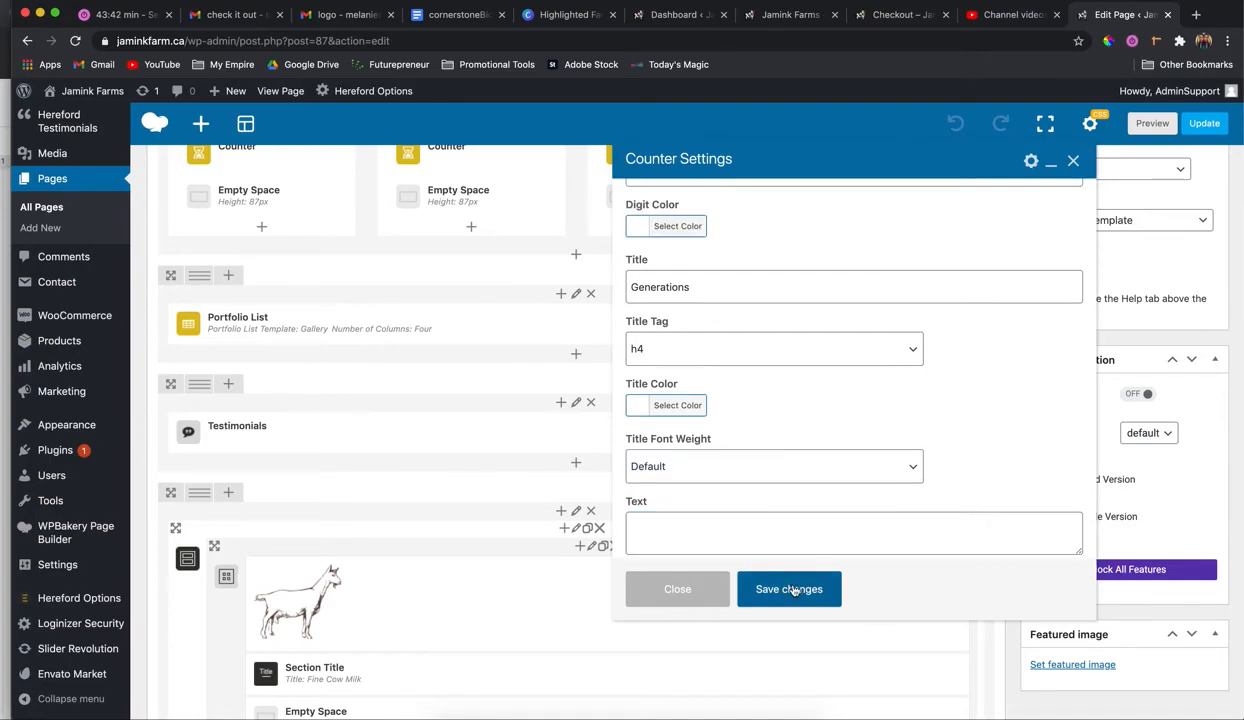
pyautogui.click(795, 588)
pyautogui.scroll(10, 1016, 220)
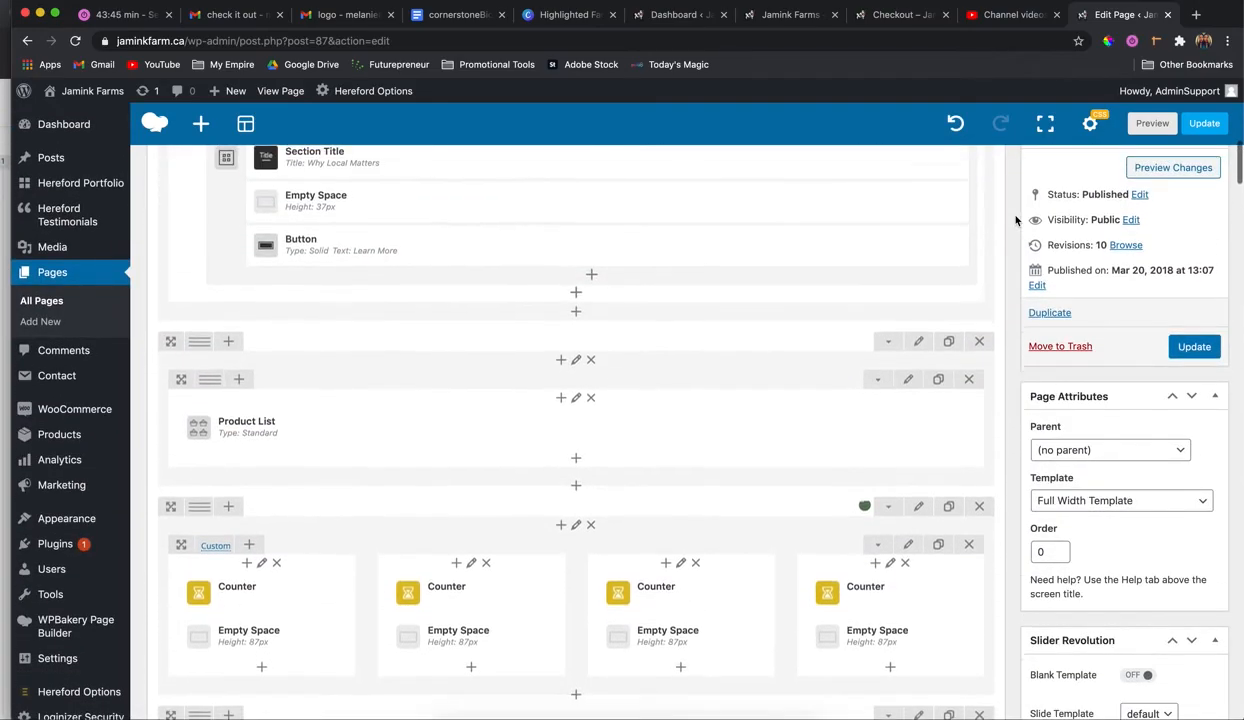
pyautogui.click(1193, 347)
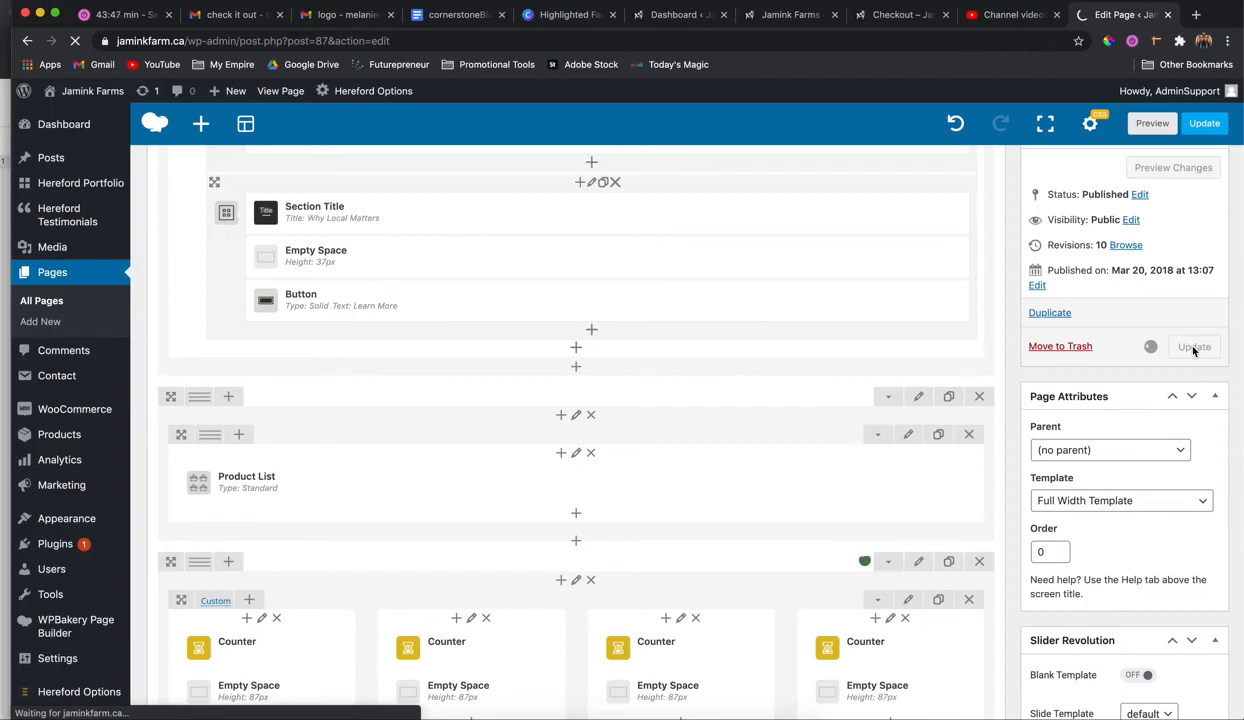